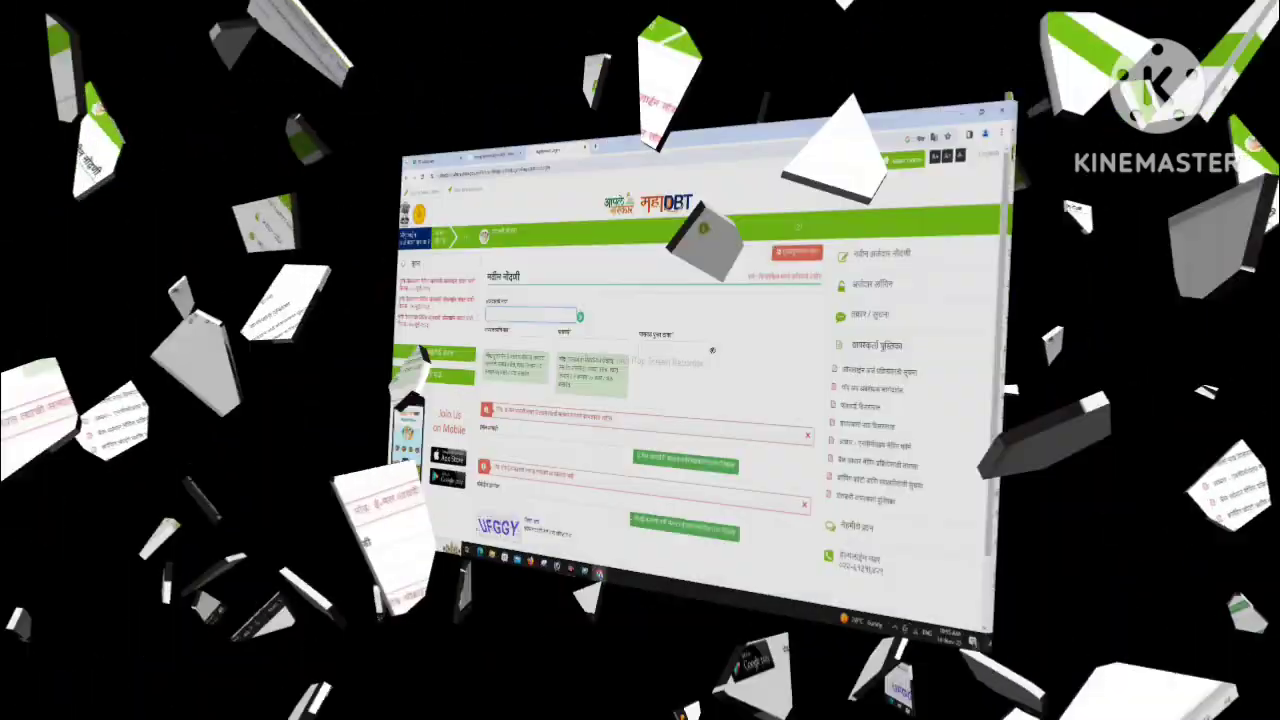
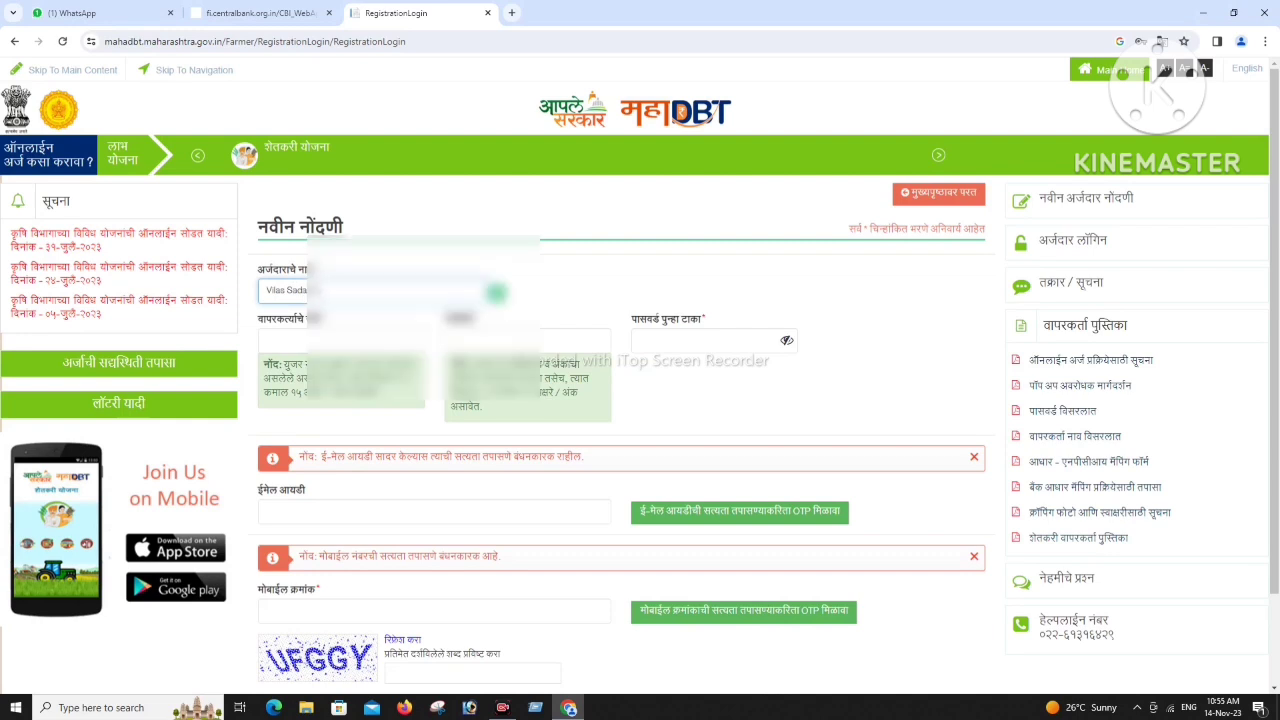
Enter the applicant's full name and the chosen username in the new registration form.
{"action": "key", "text": "Tab"}
{"action": "type", "text": "८३८७९२"}
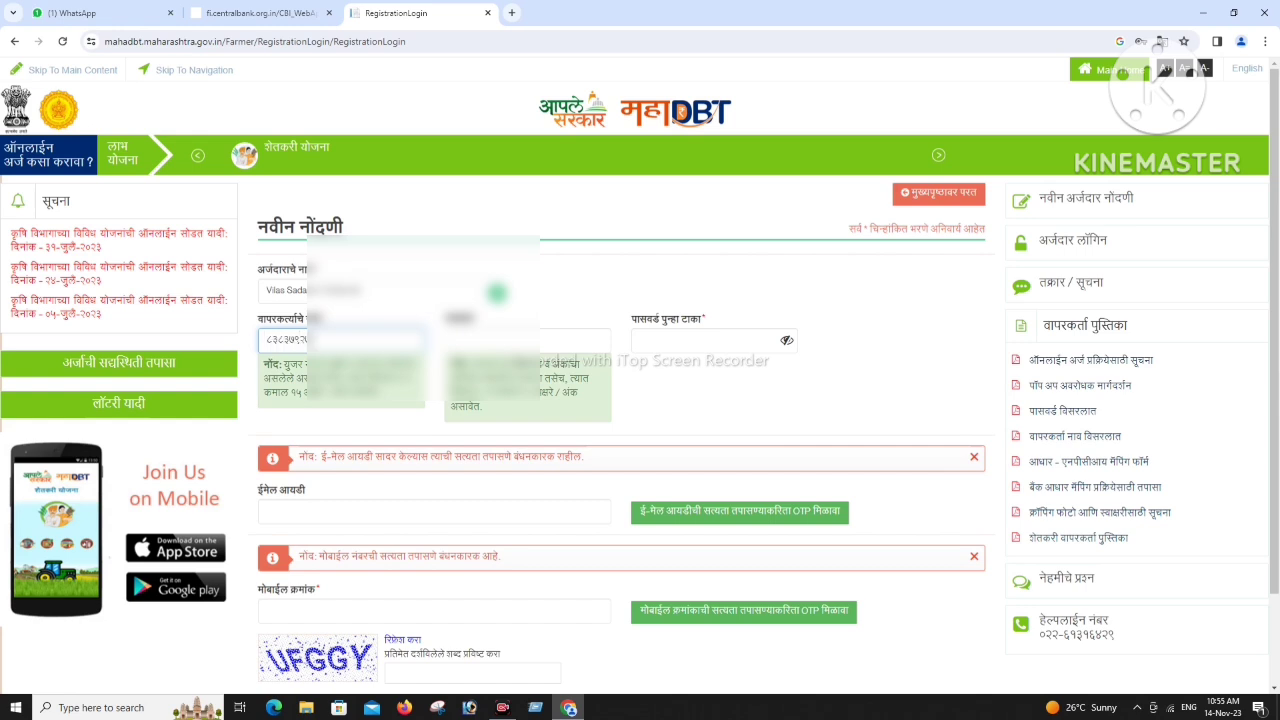
Enter the account password and repeat it in the confirmation field.
{"action": "key", "text": "Tab"}
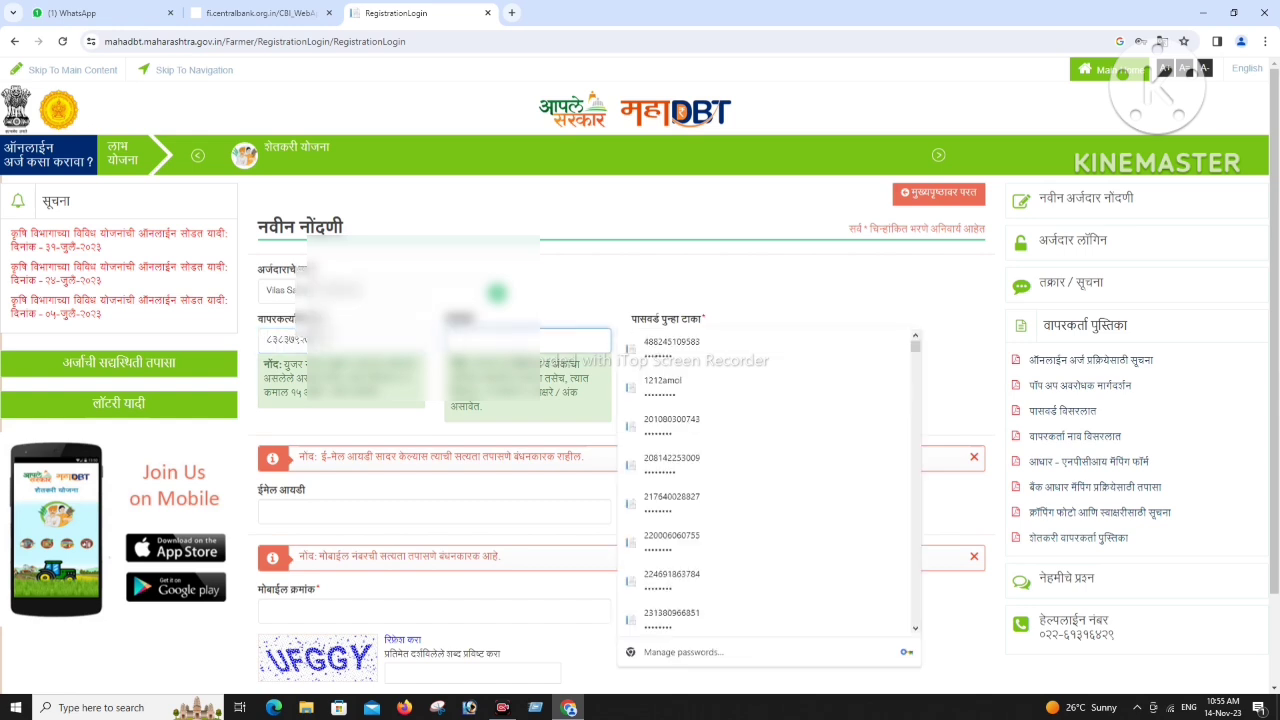
{"action": "type", "text": "Vila"}
{"action": "key", "text": "Tab"}
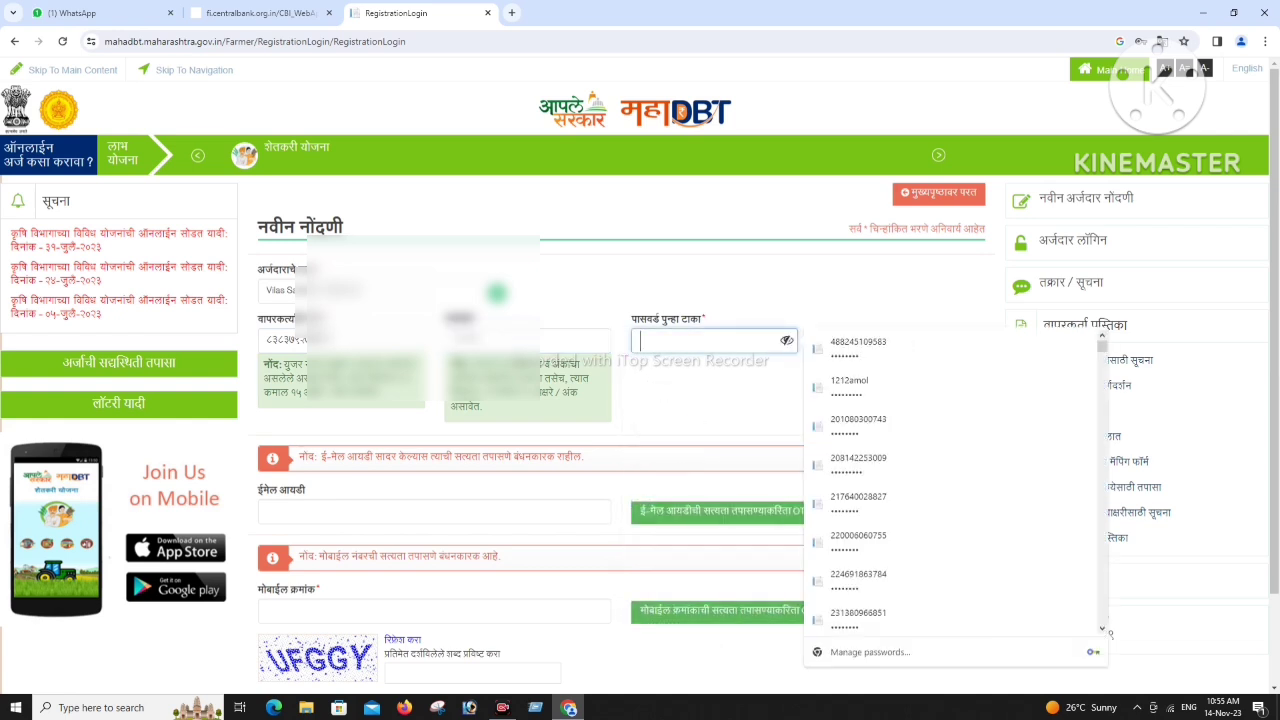
{"action": "type", "text": "•••••"}
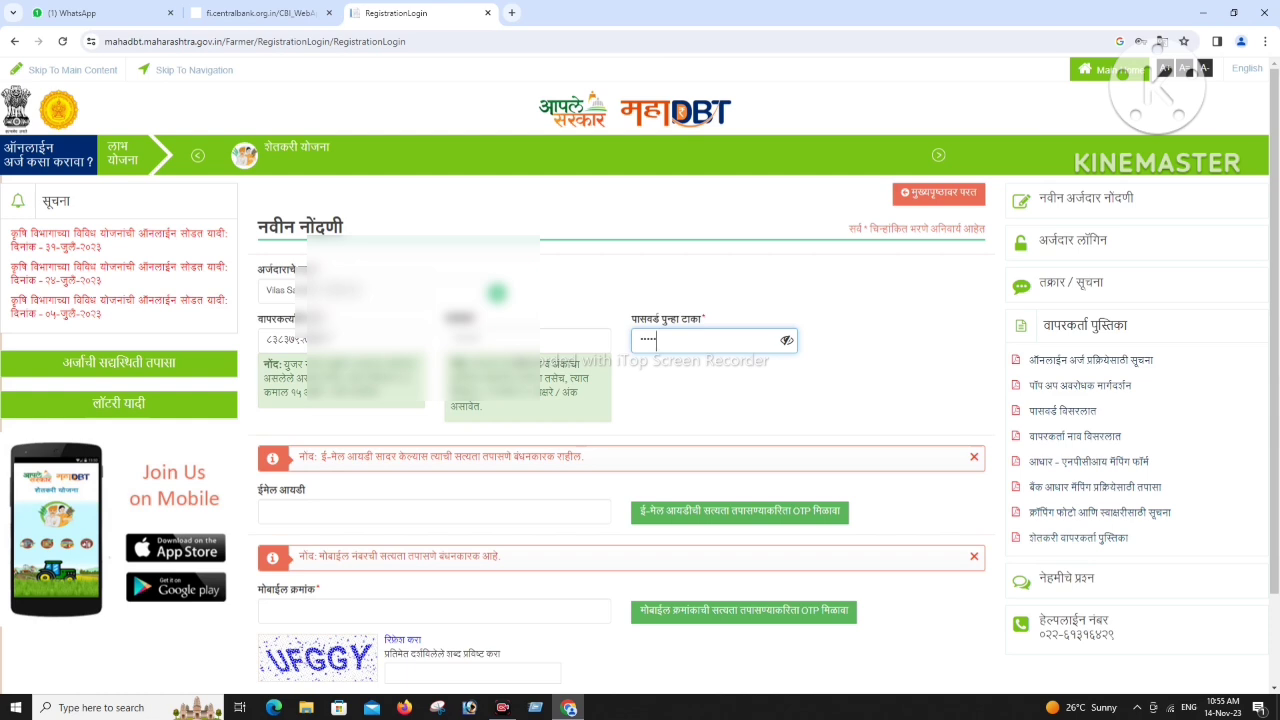
{"action": "type", "text": "•••"}
{"action": "key", "text": "Tab"}
Leave the e-mail blank, enter the applicant's mobile number, request its OTP and acknowledge the confirmation message.
{"action": "key", "text": "Tab"}
{"action": "scroll", "coordinate": [455, 441], "scroll_direction": "down", "scroll_amount": 1}
{"action": "scroll", "coordinate": [455, 441], "scroll_direction": "down", "scroll_amount": 1}
{"action": "key", "text": "Tab"}
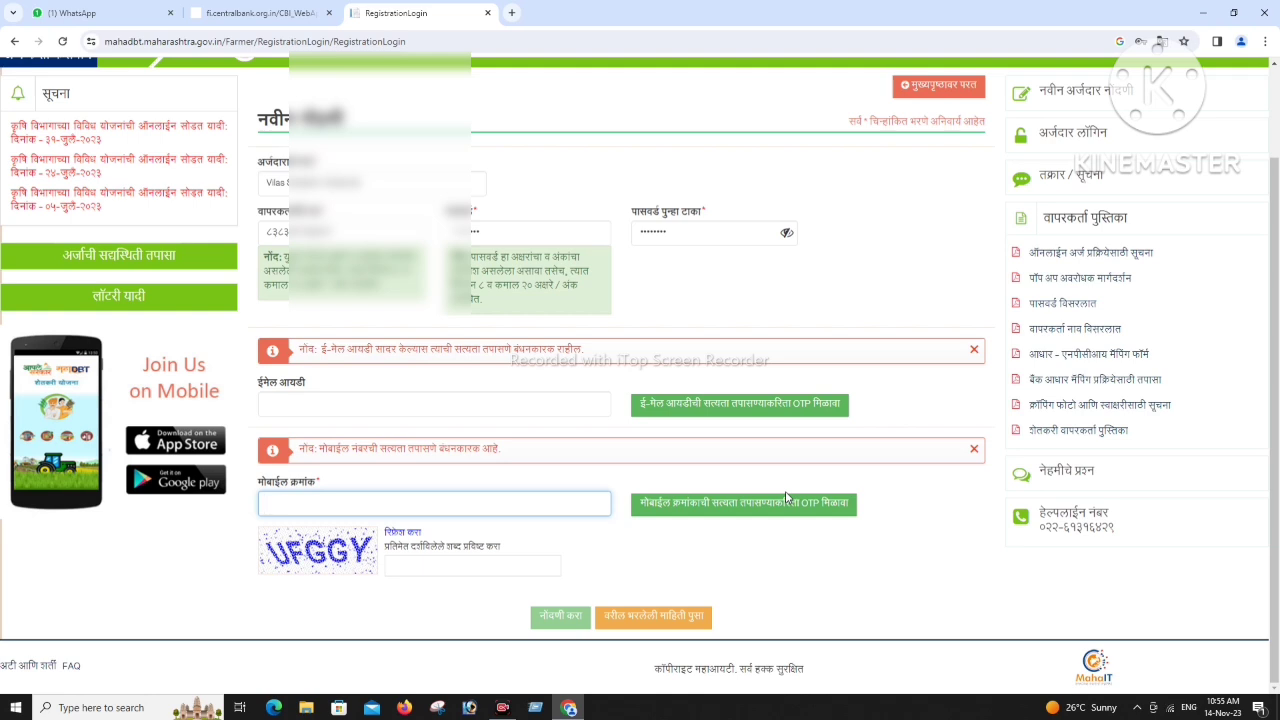
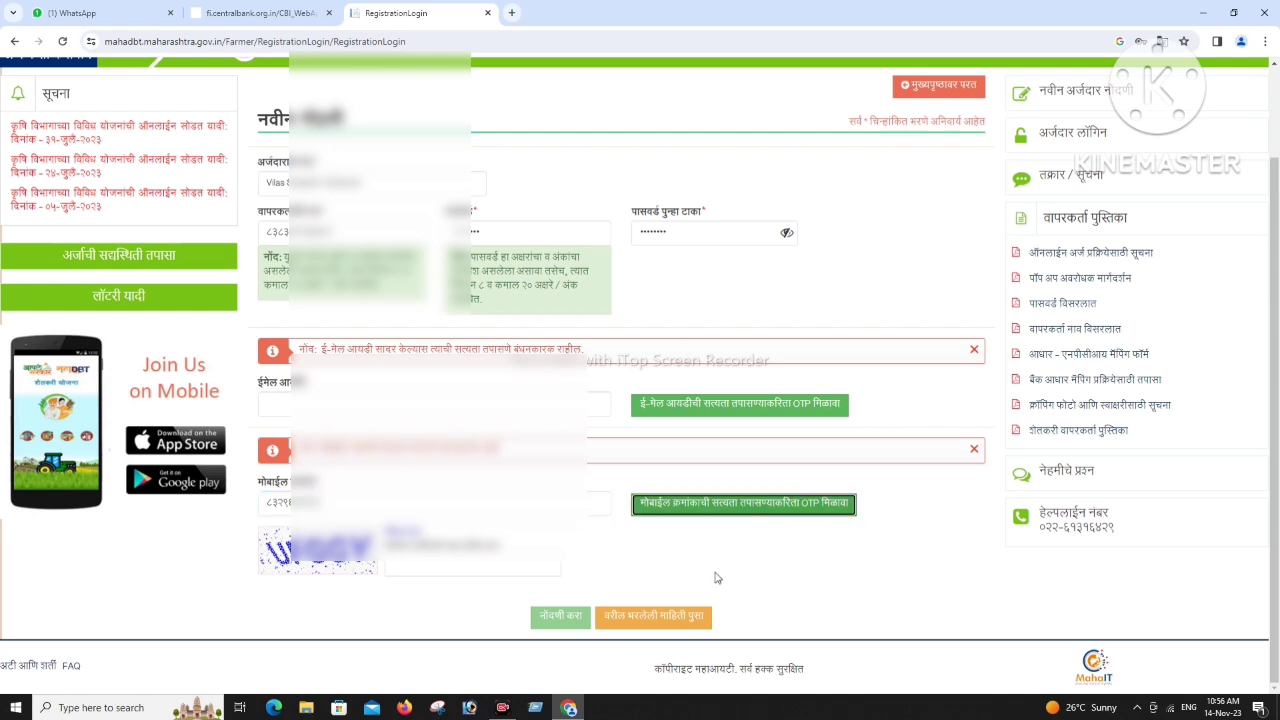
{"action": "left_click", "coordinate": [786, 497]}
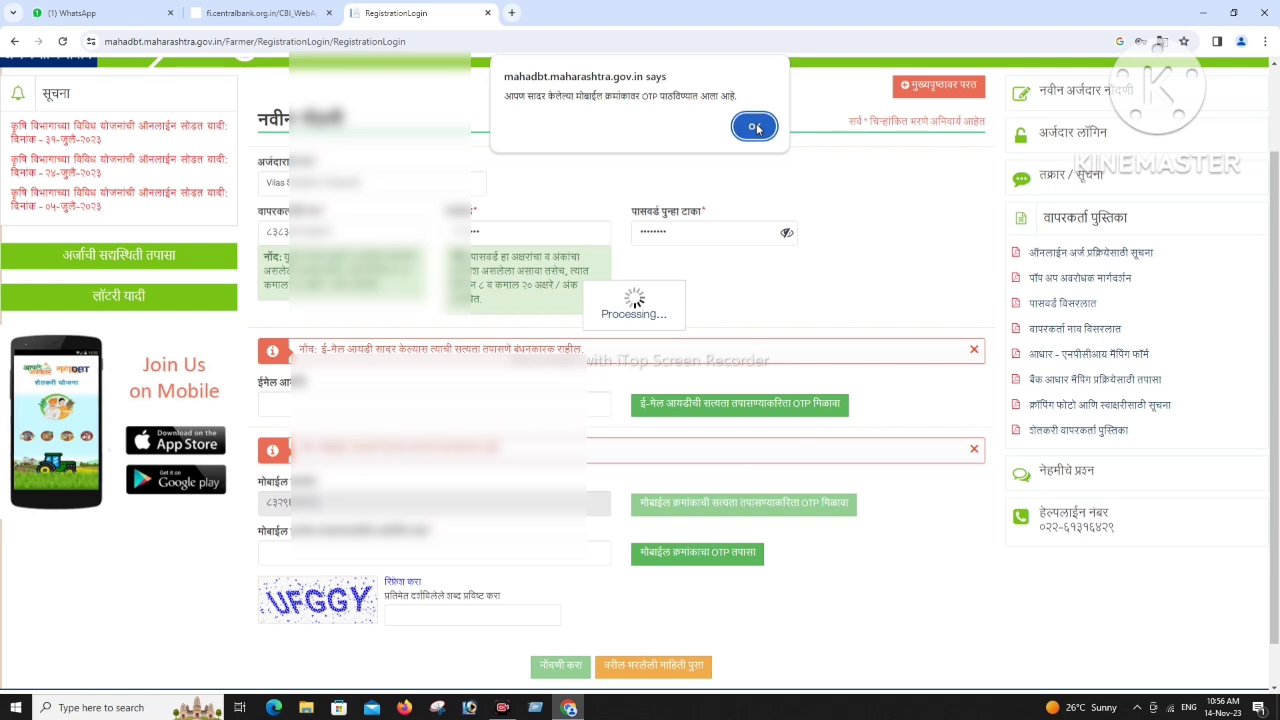
{"action": "left_click", "coordinate": [755, 127]}
Dismiss the recorder's update notice, then enter the received mobile OTP and verify the mobile number.
{"action": "scroll", "coordinate": [603, 549], "scroll_direction": "down", "scroll_amount": 1}
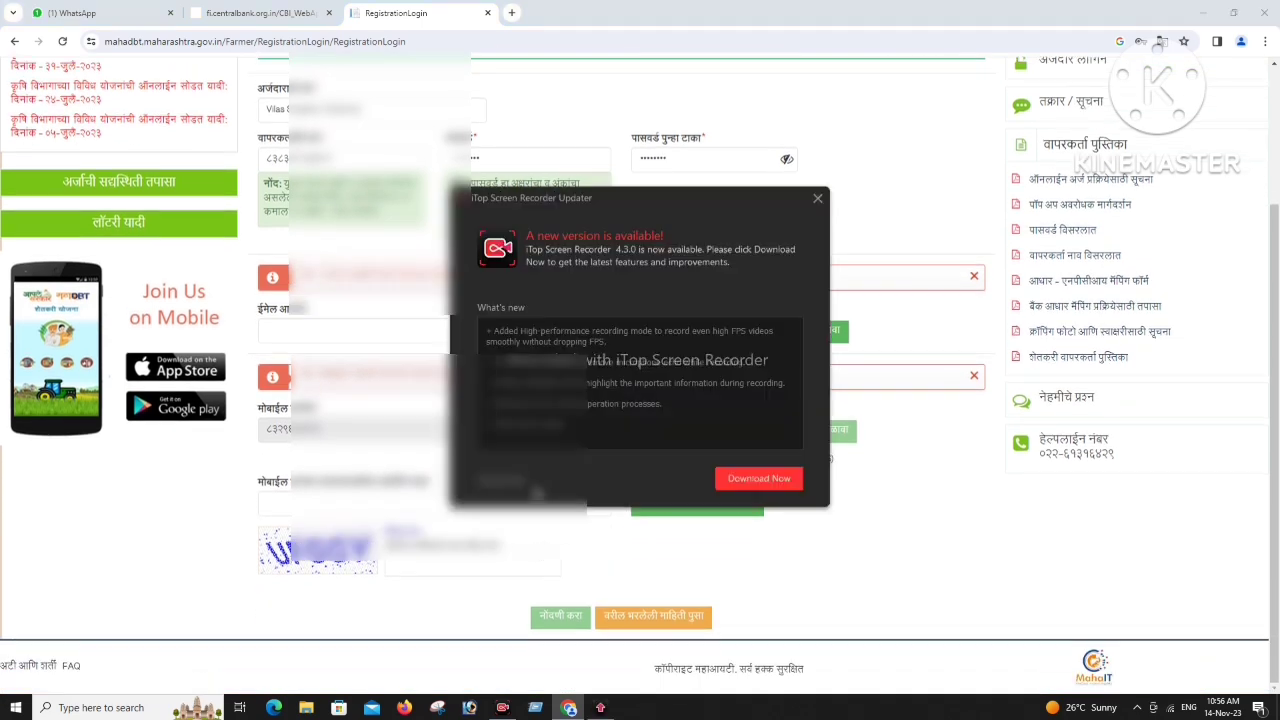
{"action": "left_click", "coordinate": [501, 481]}
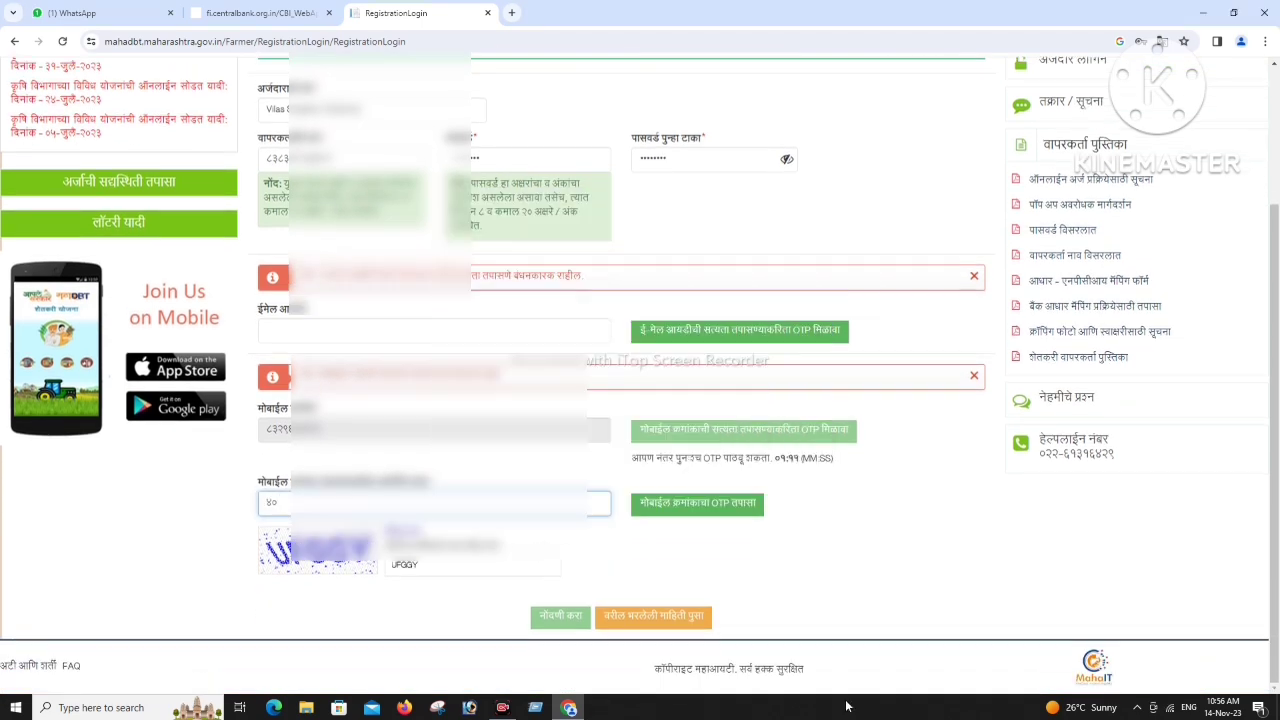
{"action": "left_click", "coordinate": [717, 512]}
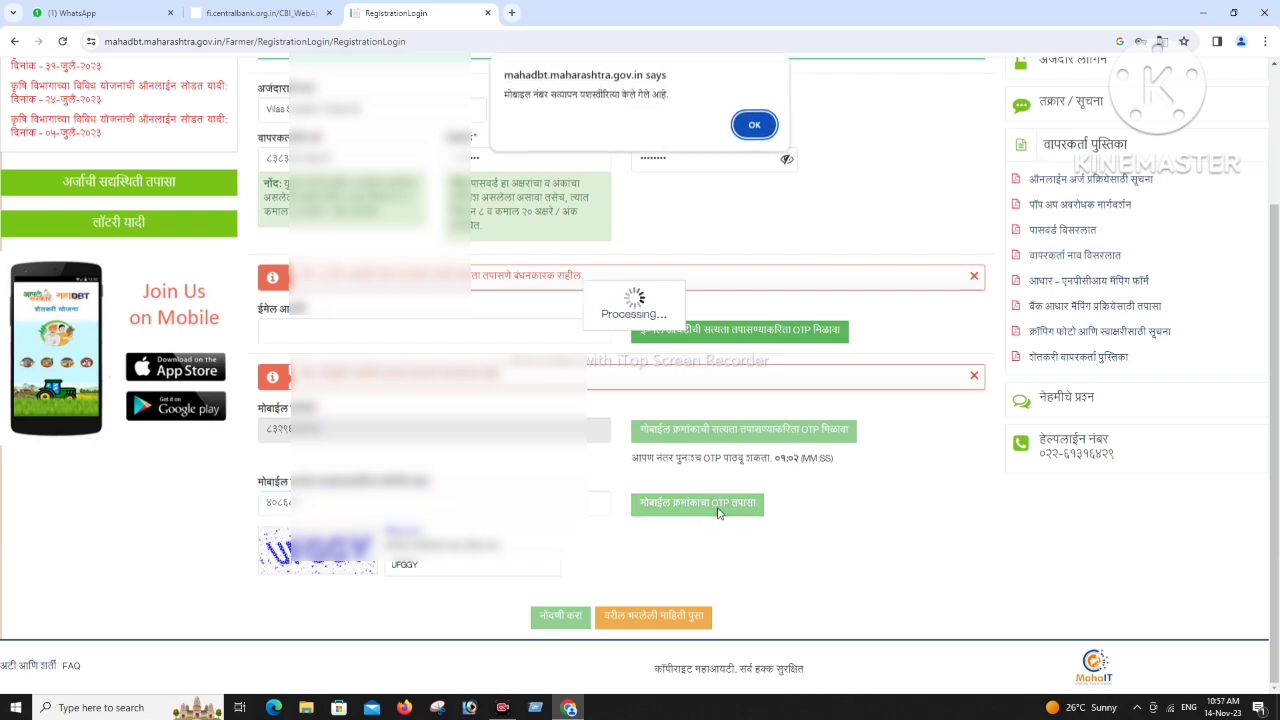
{"action": "left_click", "coordinate": [755, 121]}
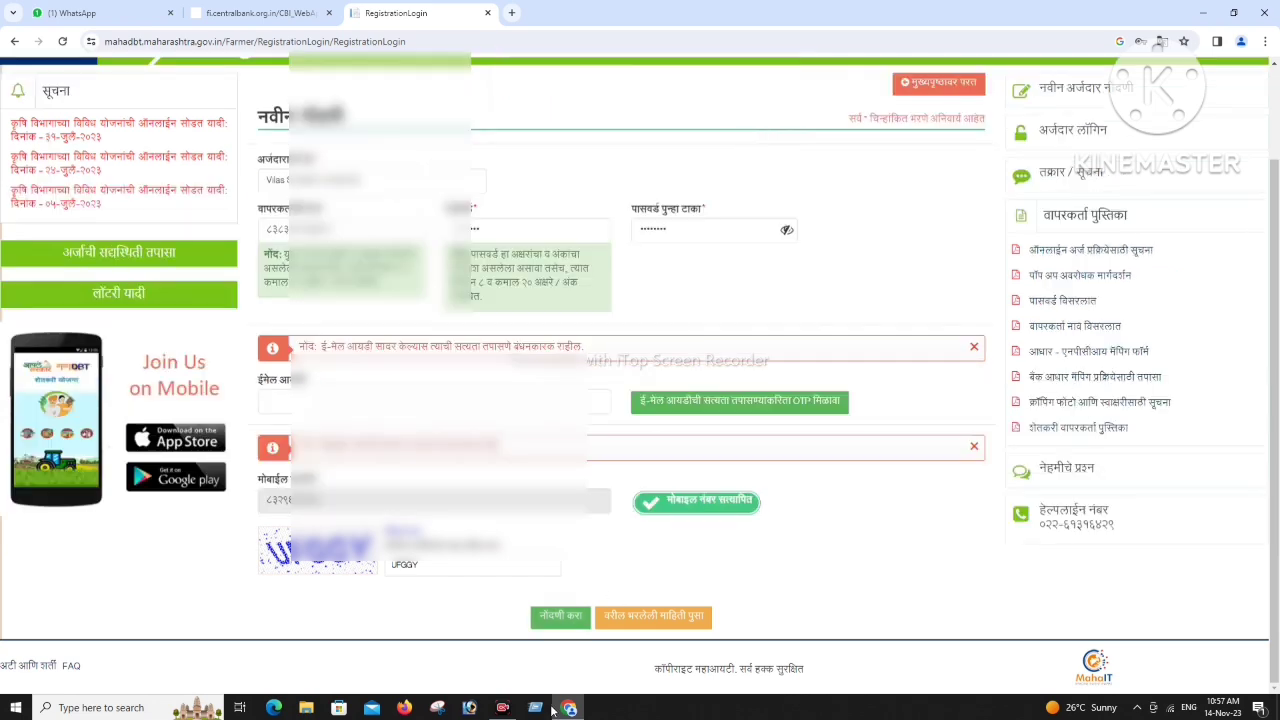
Submit the new registration and save the account's login details in the browser.
{"action": "left_click", "coordinate": [553, 616]}
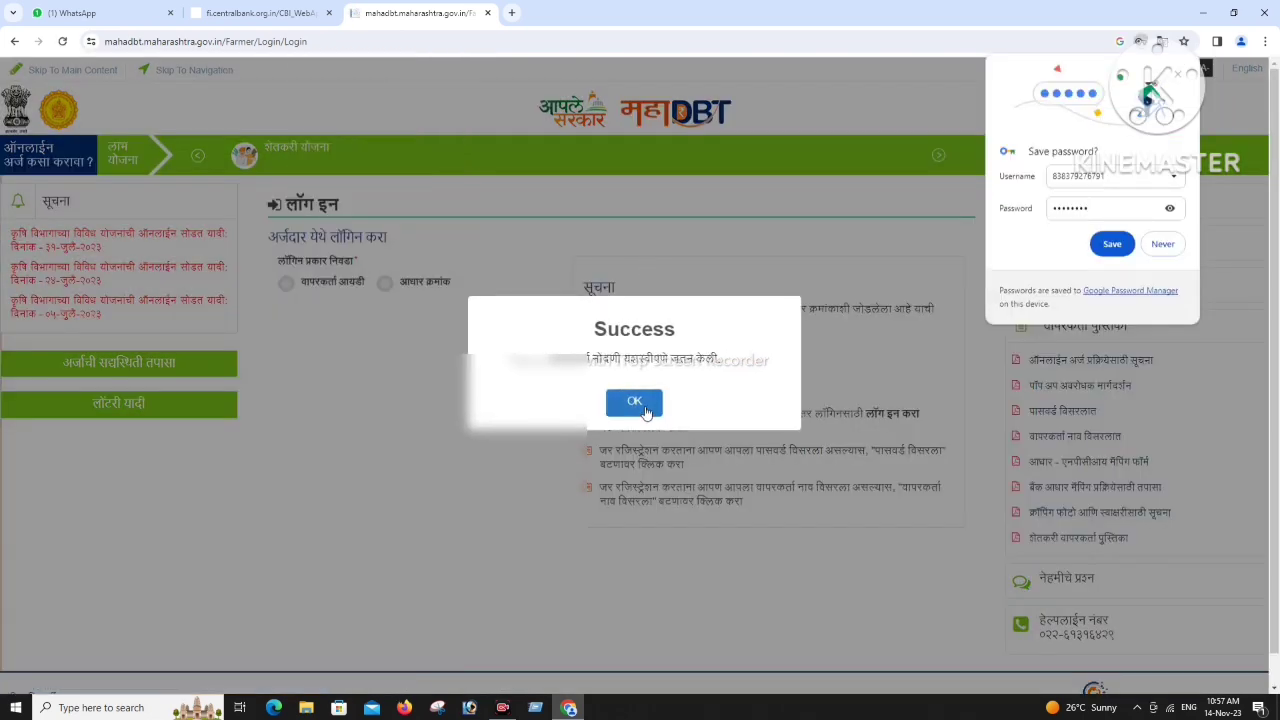
{"action": "left_click", "coordinate": [644, 403]}
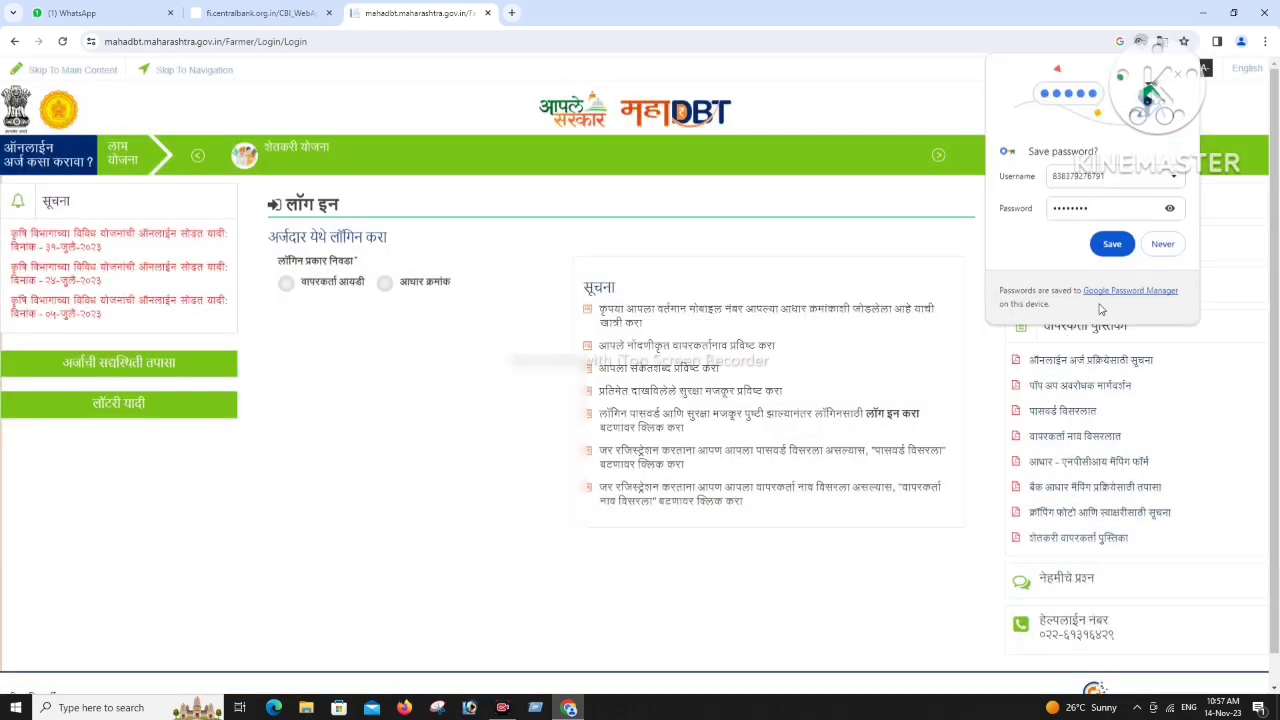
{"action": "left_click", "coordinate": [1112, 244]}
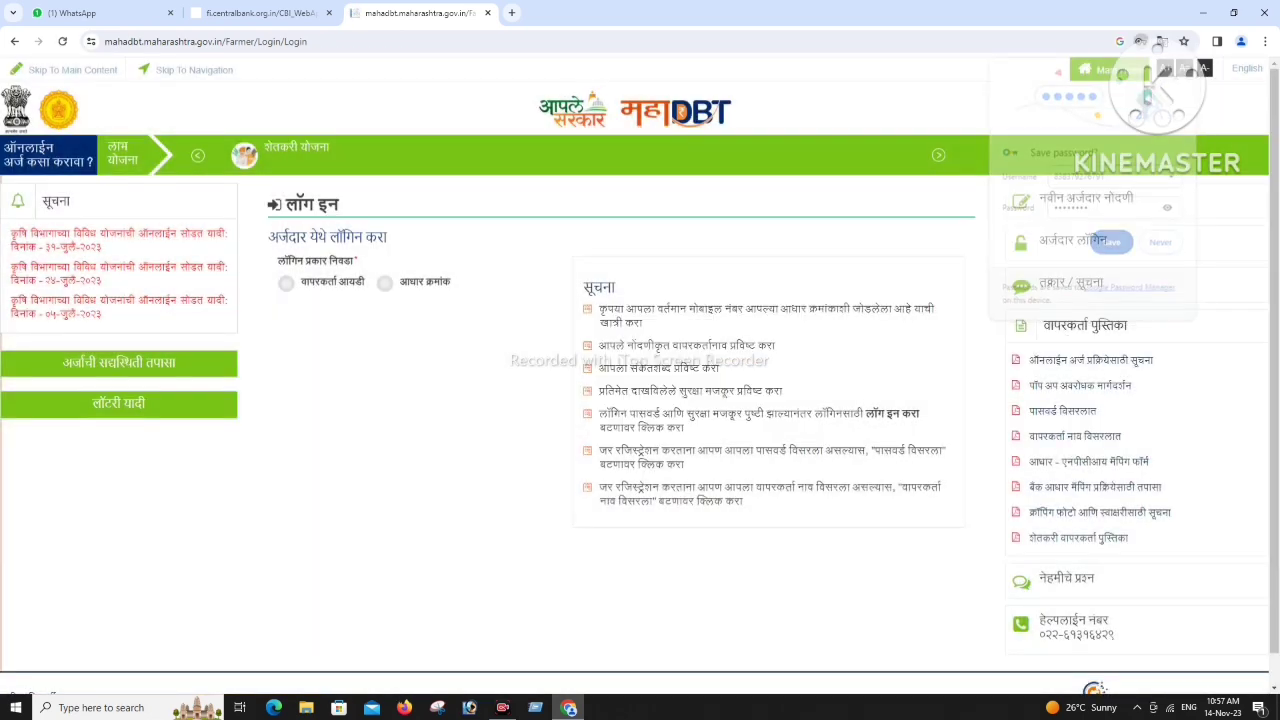
Log in to the new account by user ID (वापरकर्ता आयडी), using the saved credentials and the displayed captcha text.
{"action": "left_click", "coordinate": [287, 283]}
{"action": "type", "text": "AFPMH"}
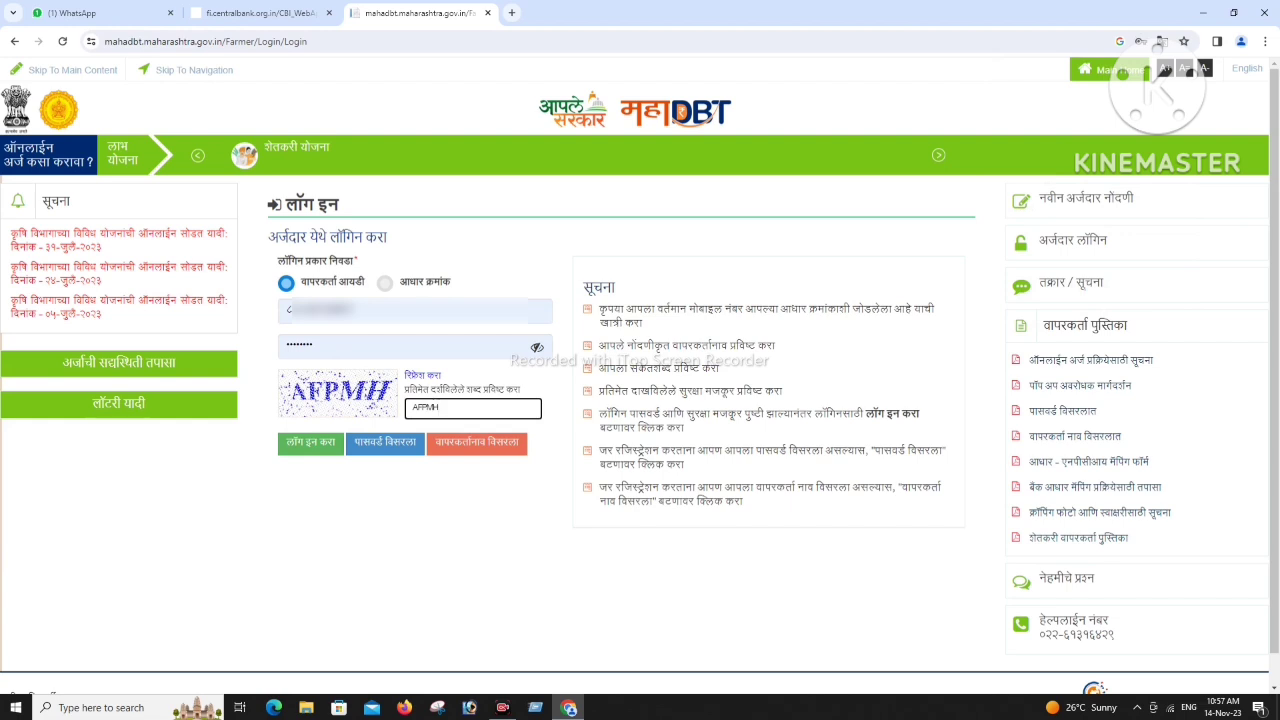
{"action": "left_click", "coordinate": [321, 447]}
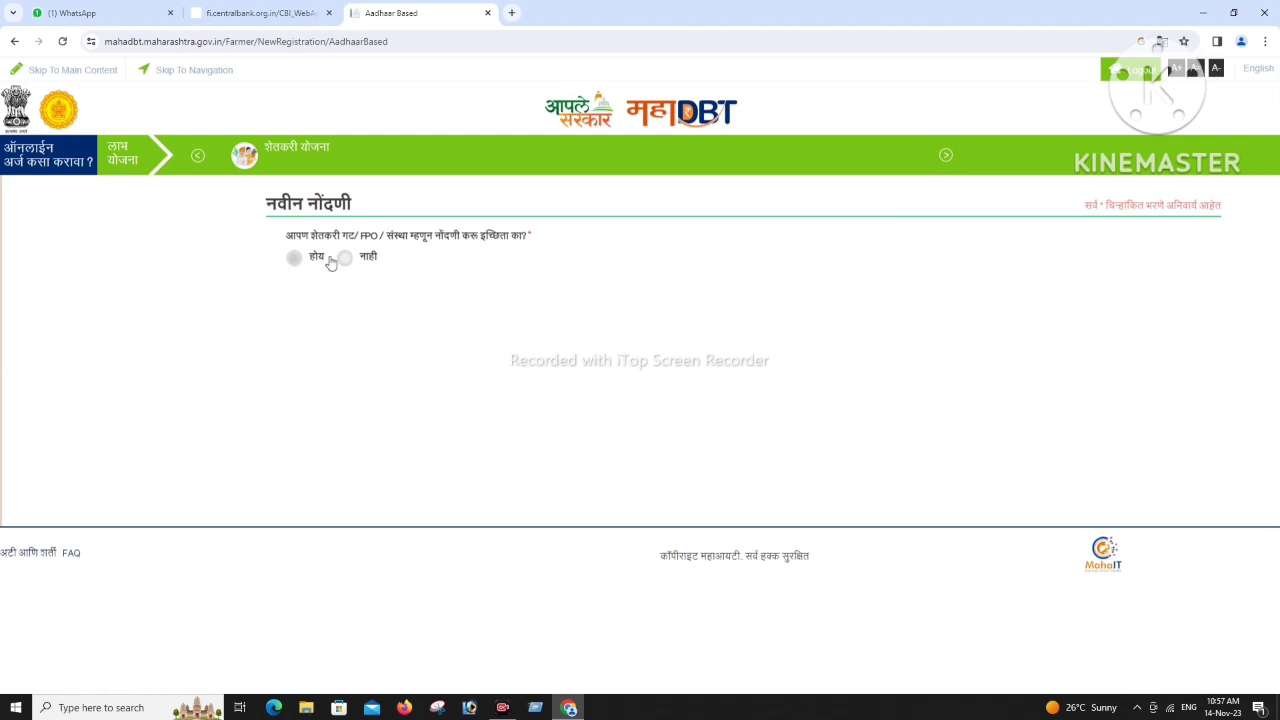
Answer No (नाही) to registering as a farmer group, FPO or organization, and enter the applicant's Aadhaar number.
{"action": "left_click", "coordinate": [344, 257]}
{"action": "left_click", "coordinate": [690, 314]}
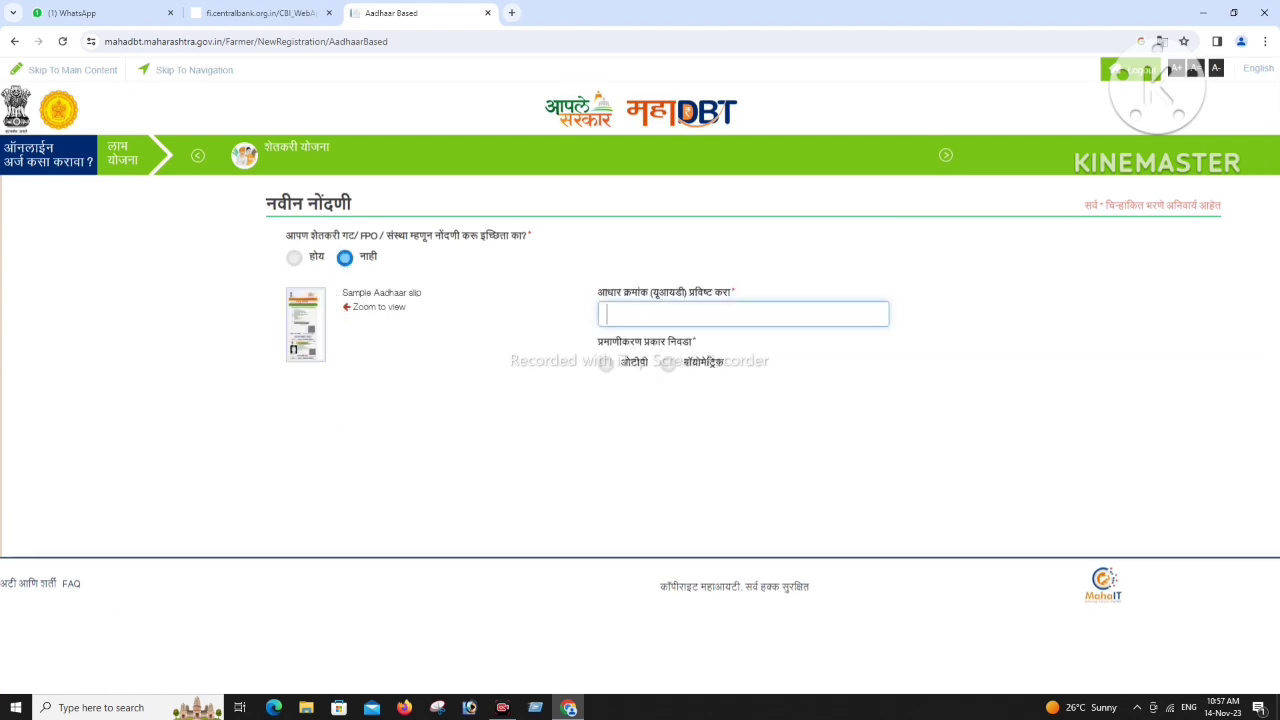
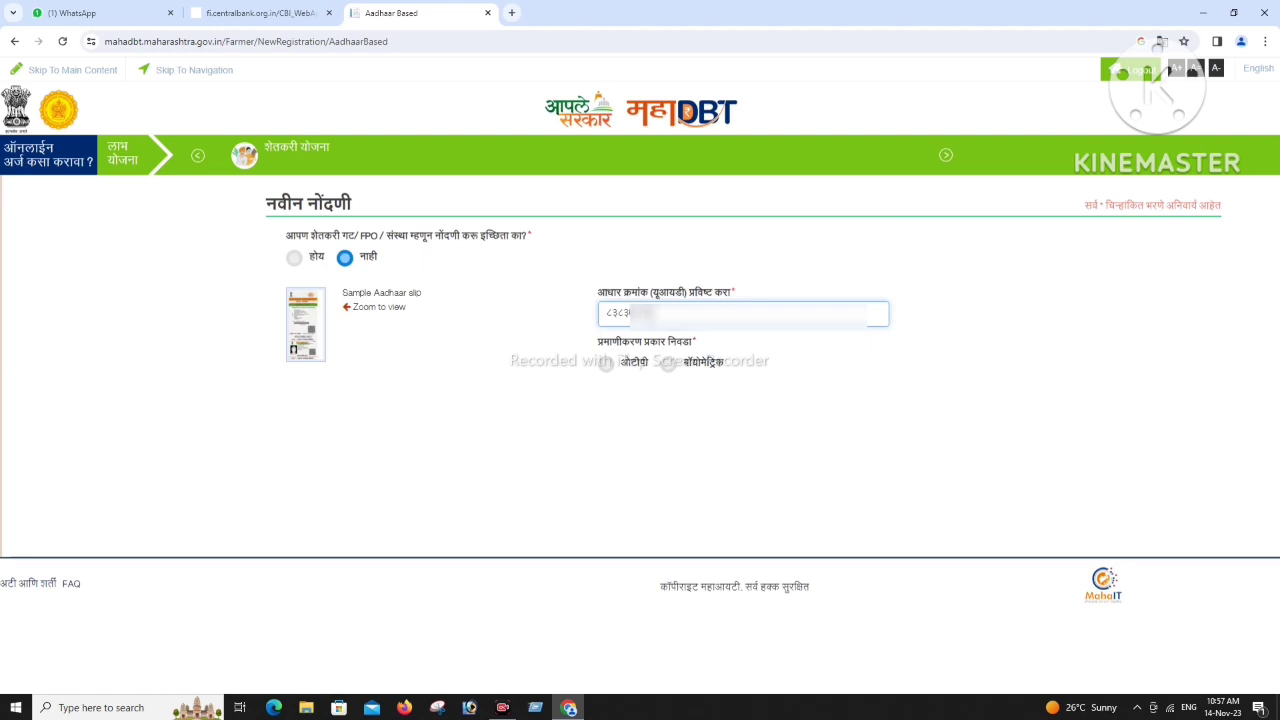
Choose OTP (ओटीपी) authentication with consent to Aadhaar use, and send the OTP to the registered mobile.
{"action": "left_click", "coordinate": [610, 366]}
{"action": "left_click", "coordinate": [385, 387]}
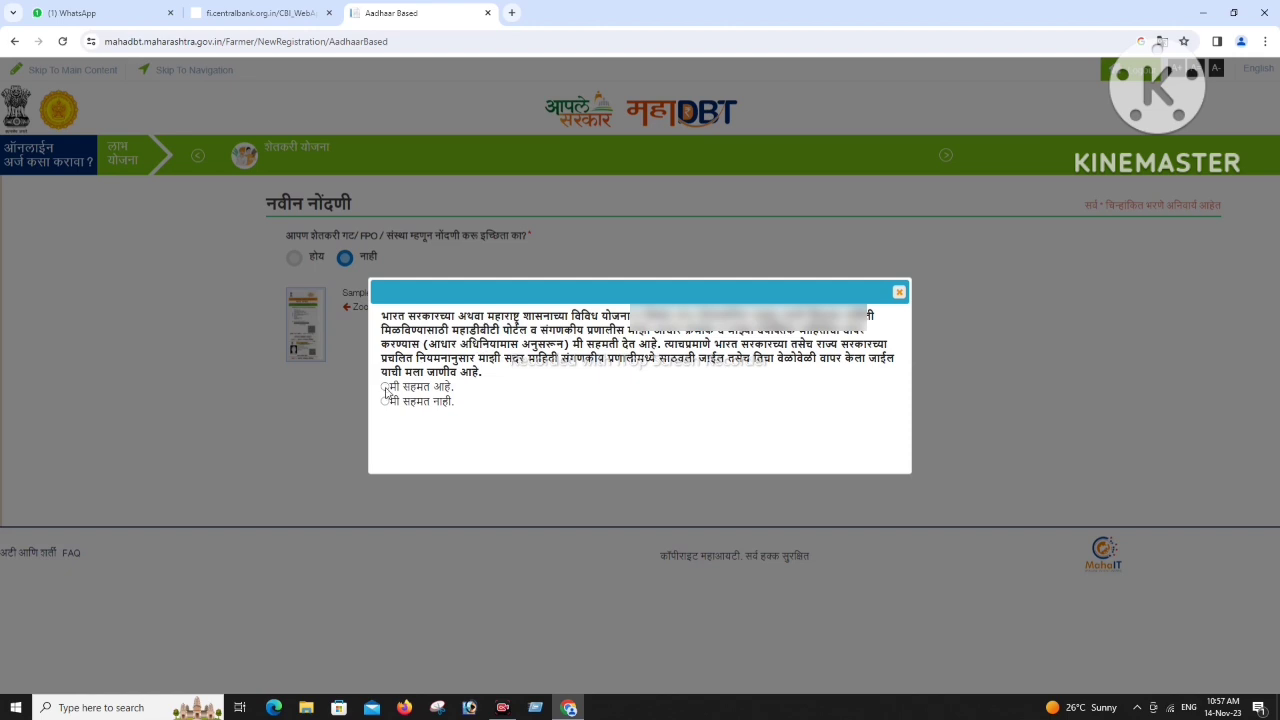
{"action": "left_click", "coordinate": [310, 398]}
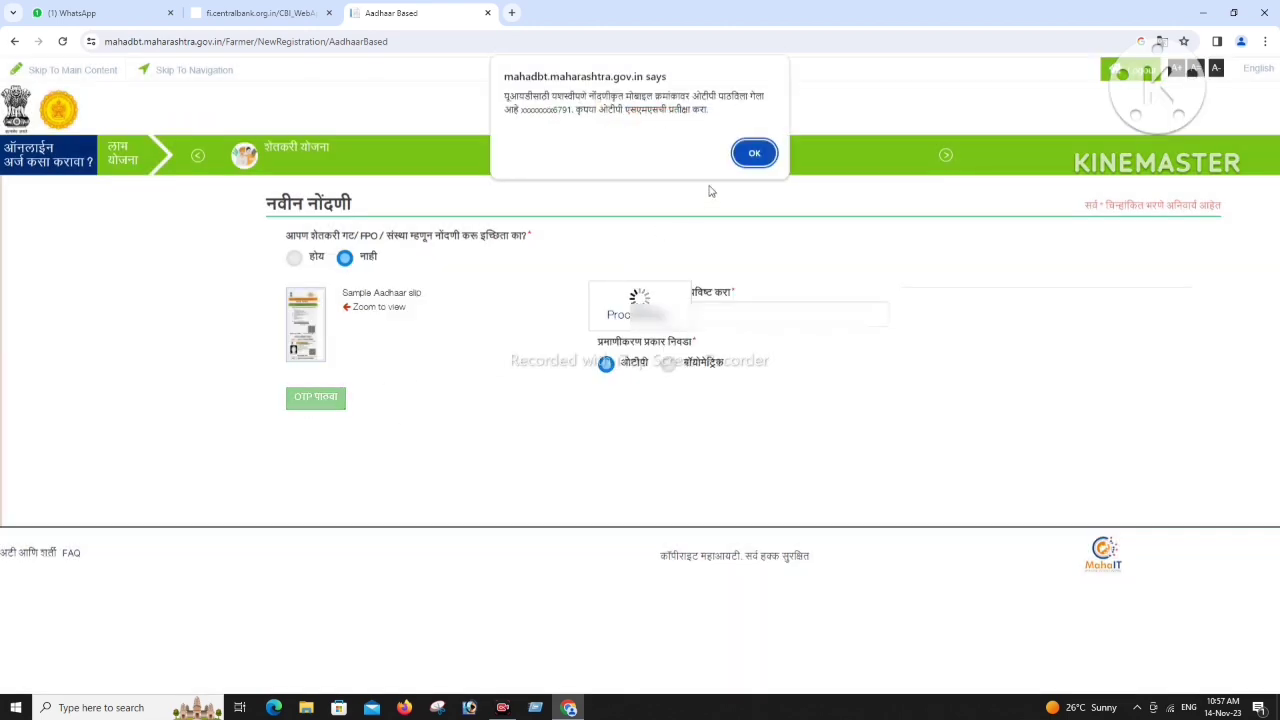
{"action": "left_click", "coordinate": [754, 153]}
Enter the received Aadhaar OTP, verify it and acknowledge the registration message.
{"action": "left_click", "coordinate": [818, 405]}
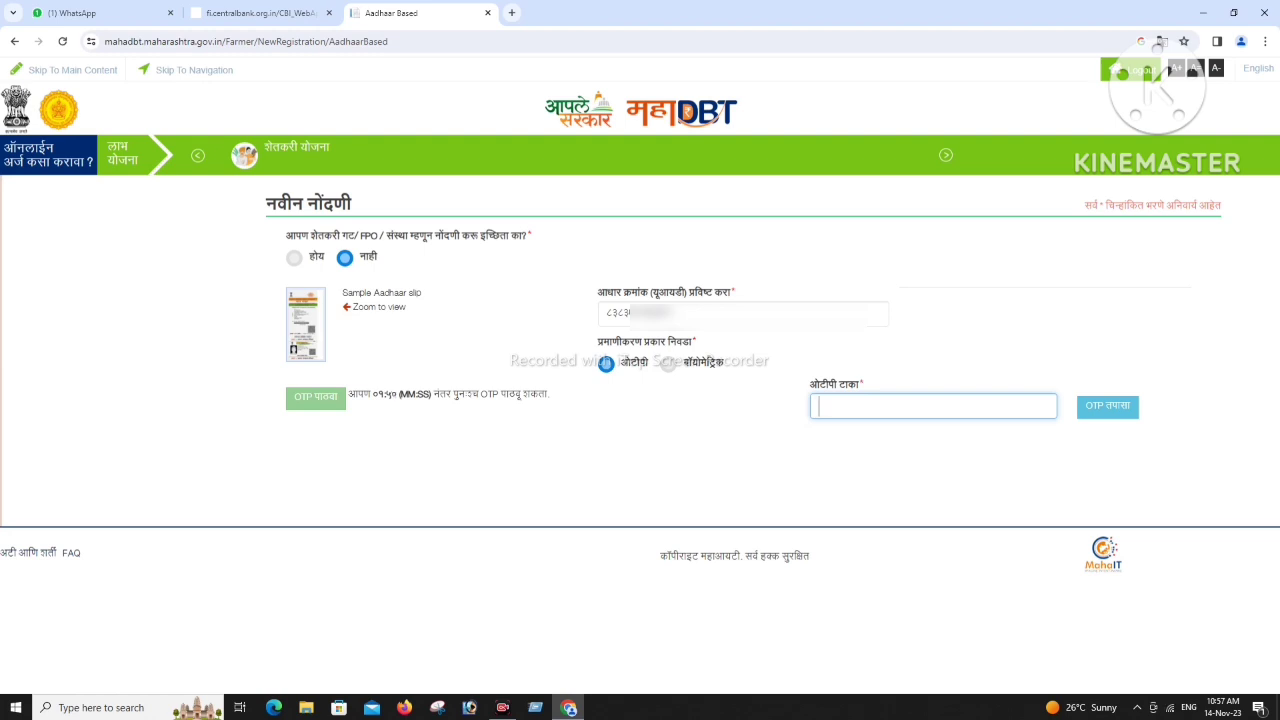
{"action": "left_click", "coordinate": [1115, 414]}
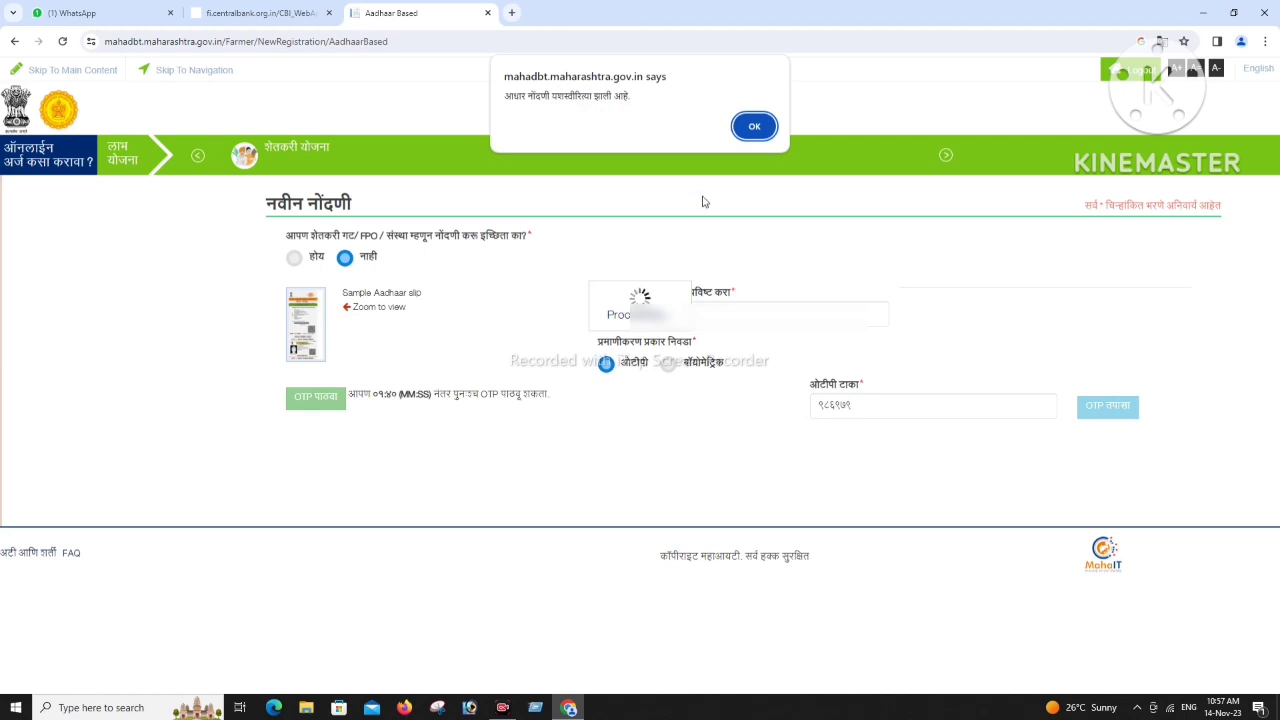
{"action": "left_click", "coordinate": [754, 127]}
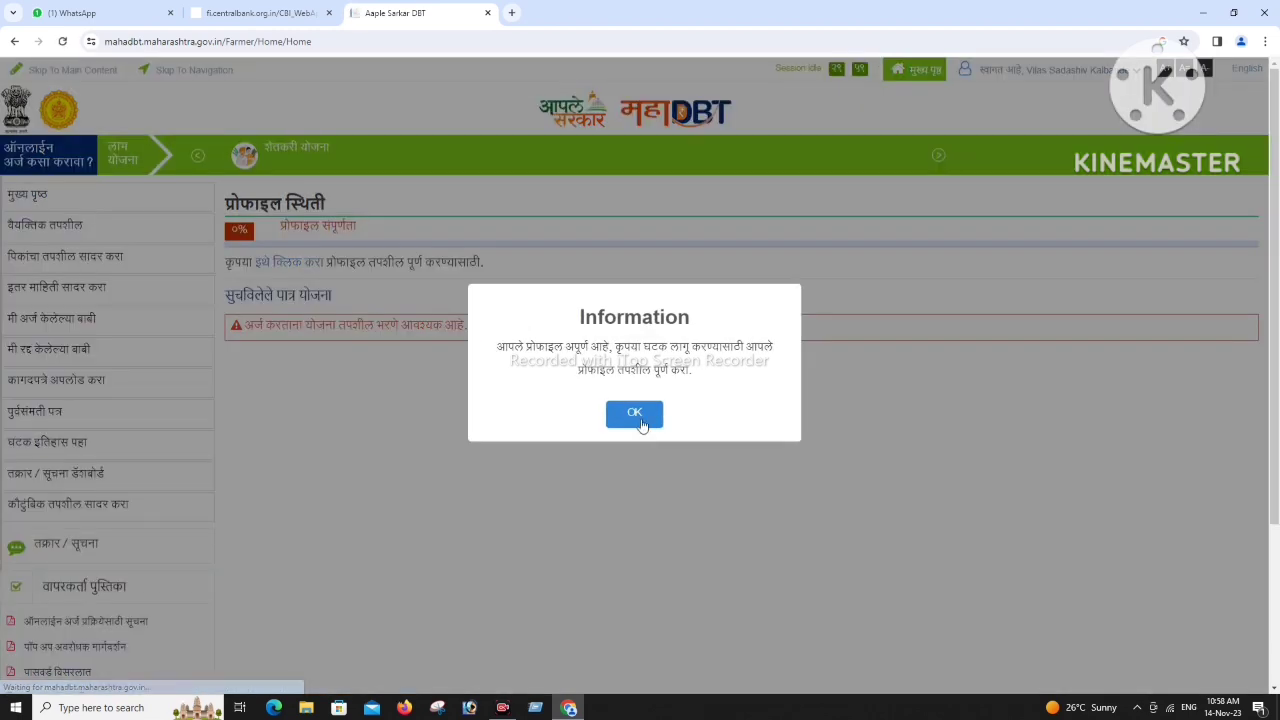
Dismiss the incomplete-profile notice and follow the link for completing the profile details.
{"action": "left_click", "coordinate": [642, 423]}
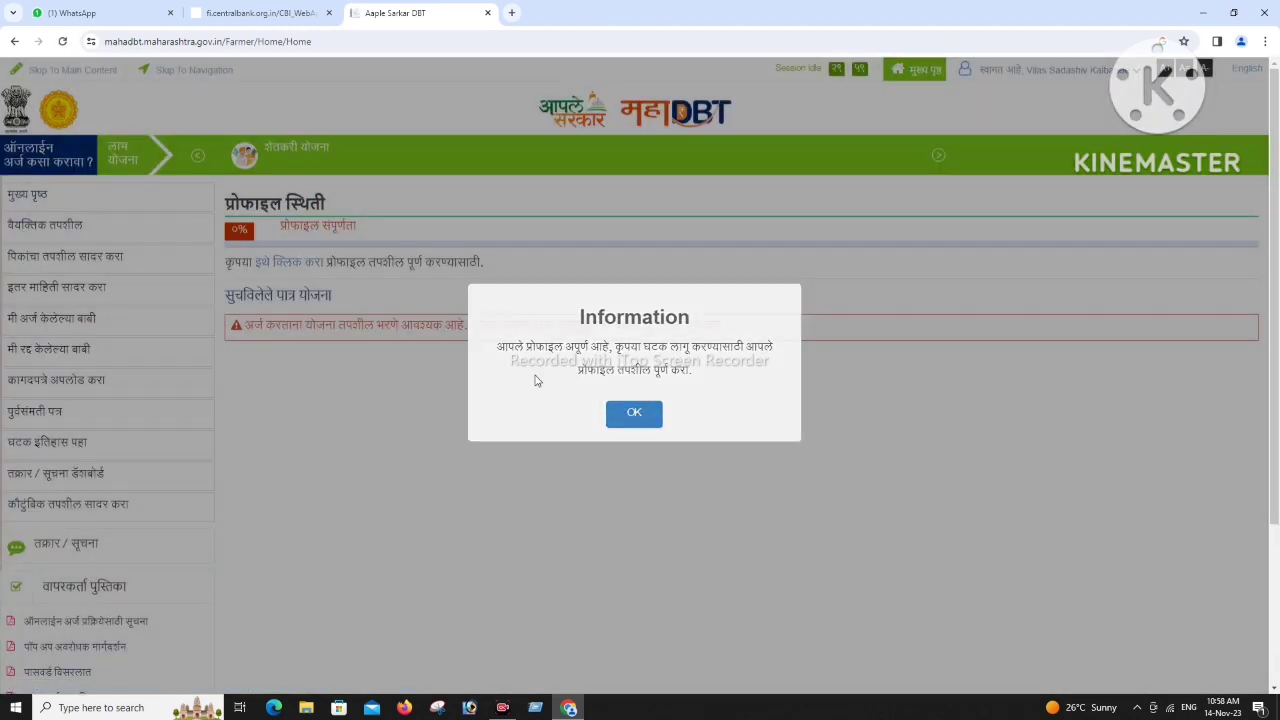
{"action": "left_click", "coordinate": [300, 268]}
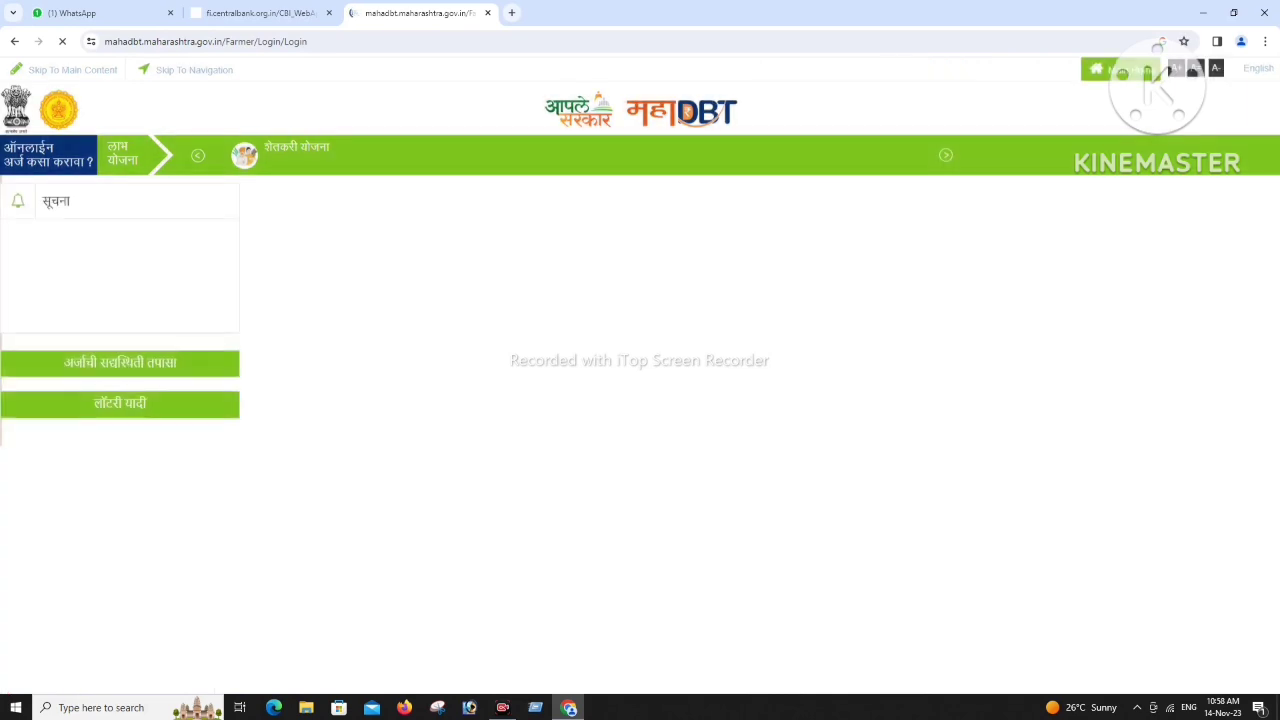
Log in again by user ID with the saved credentials and captcha text, and open the profile completion form.
{"action": "left_click", "coordinate": [316, 283]}
{"action": "left_click", "coordinate": [460, 409]}
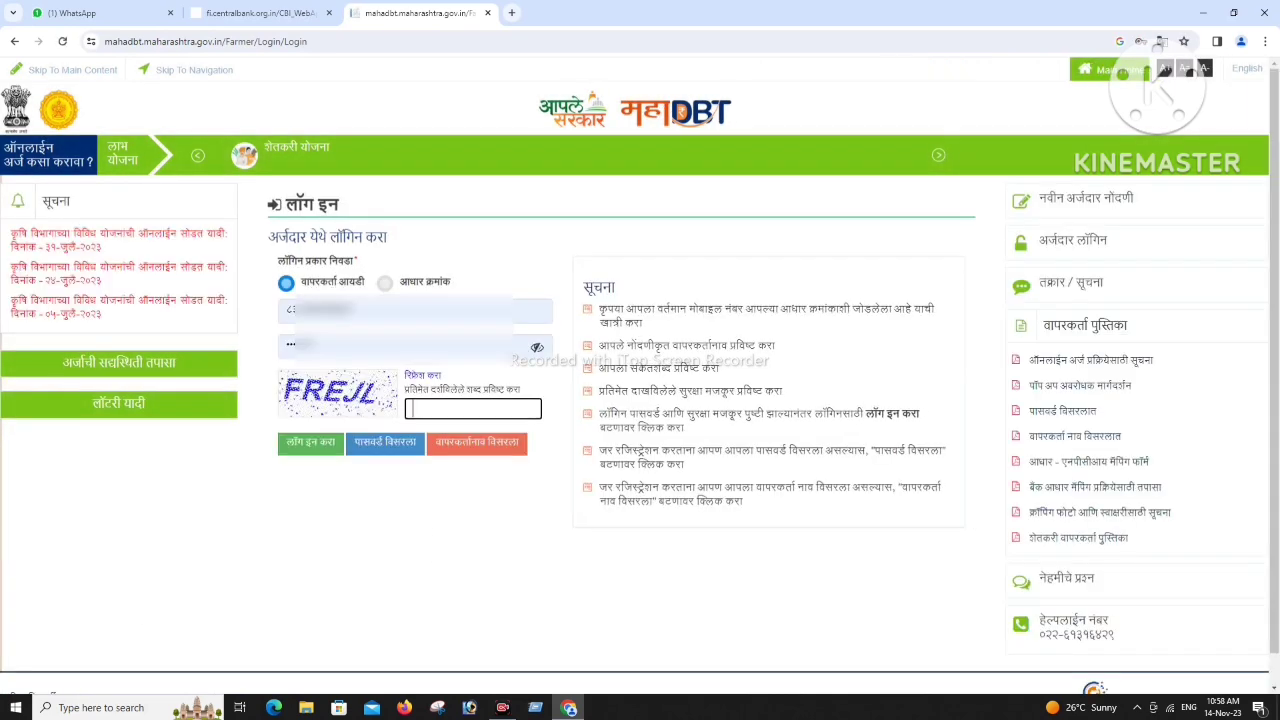
{"action": "type", "text": "FREJL"}
{"action": "key", "text": "Tab"}
{"action": "key", "text": "Return"}
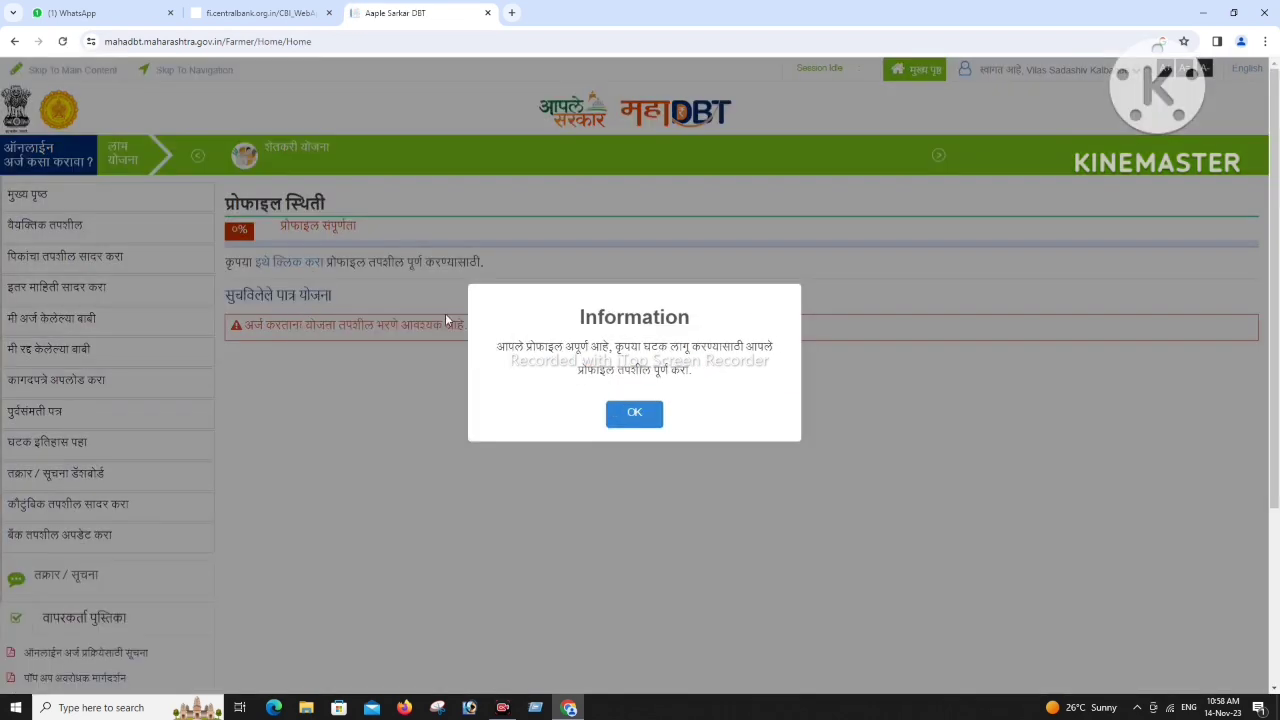
{"action": "left_click", "coordinate": [648, 416]}
{"action": "left_click", "coordinate": [282, 263]}
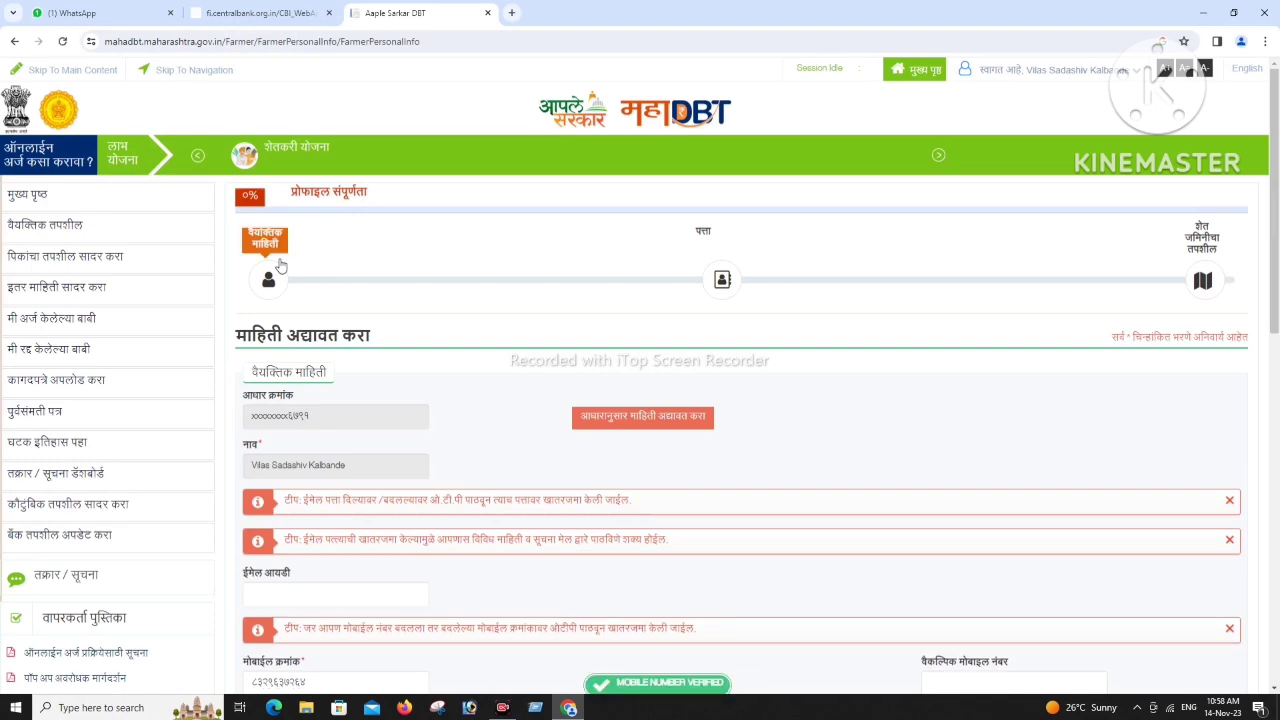
Fill in the applicant's first name, father's or husband's name and surname, and answer No (नाही) to being a suicide-affected farmer family's heir.
{"action": "scroll", "coordinate": [366, 297], "scroll_direction": "down", "scroll_amount": 2}
{"action": "scroll", "coordinate": [571, 386], "scroll_direction": "down", "scroll_amount": 3}
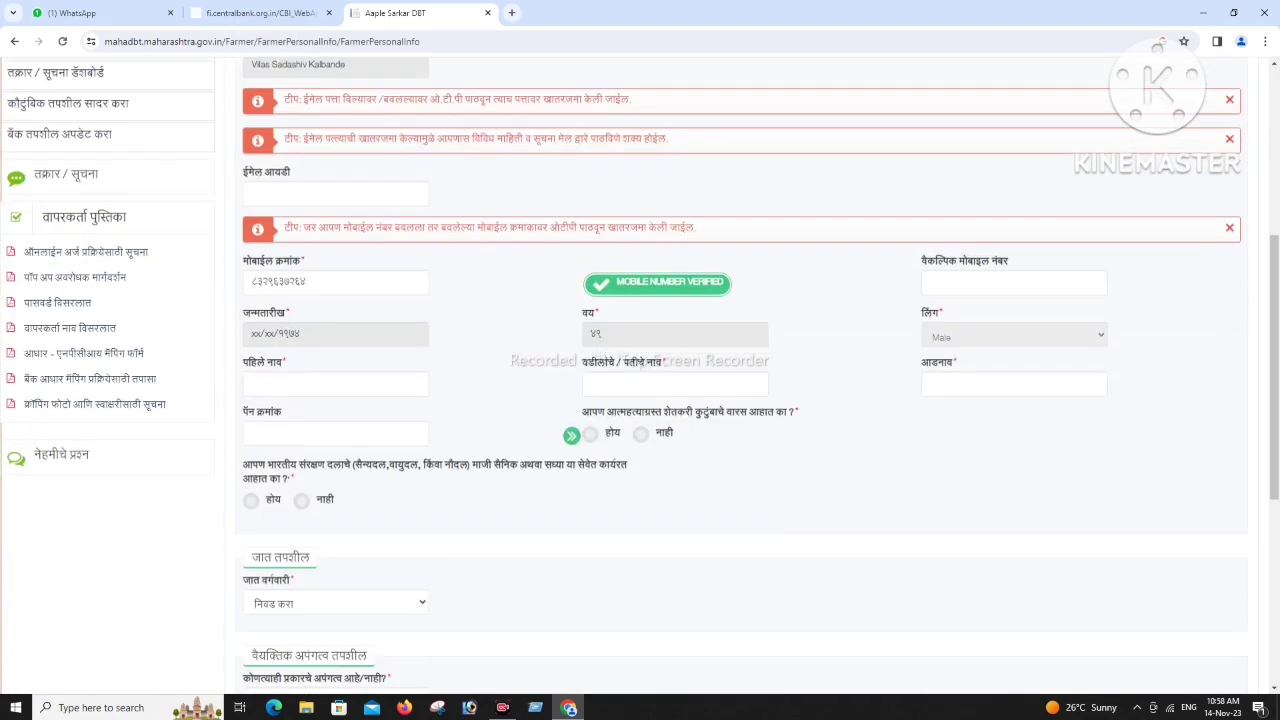
{"action": "left_click", "coordinate": [335, 384]}
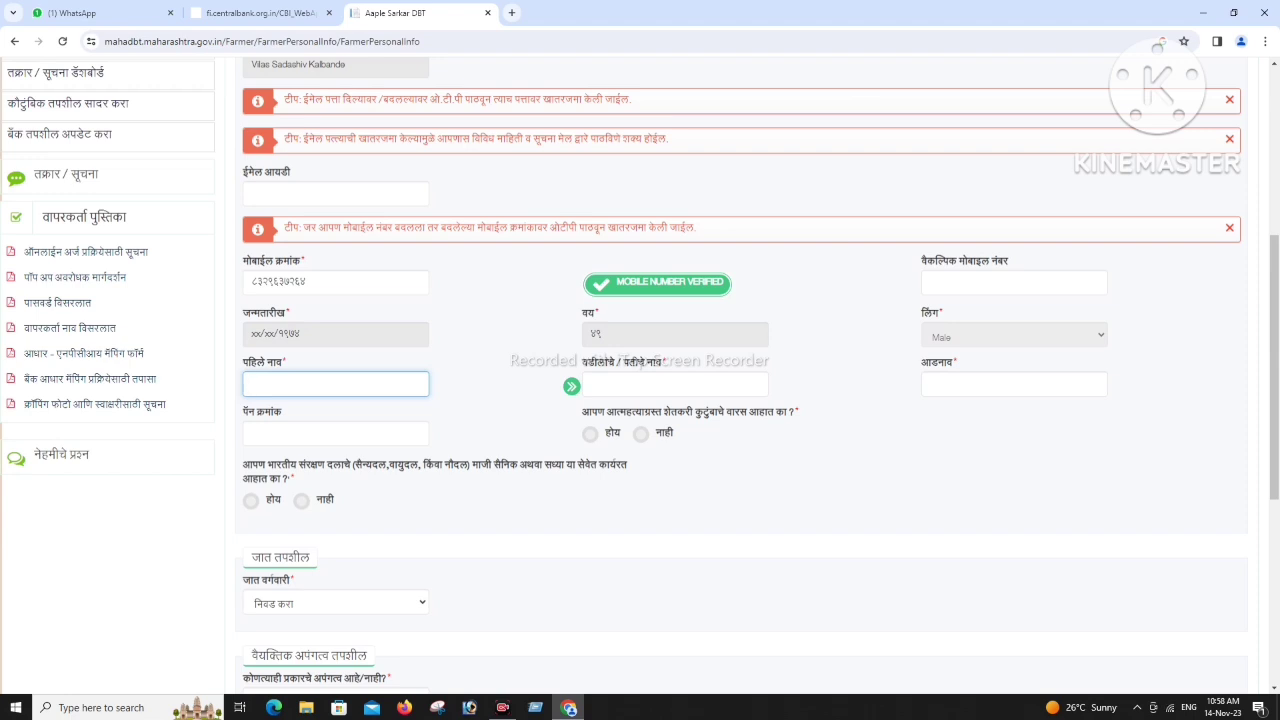
{"action": "left_click", "coordinate": [591, 385]}
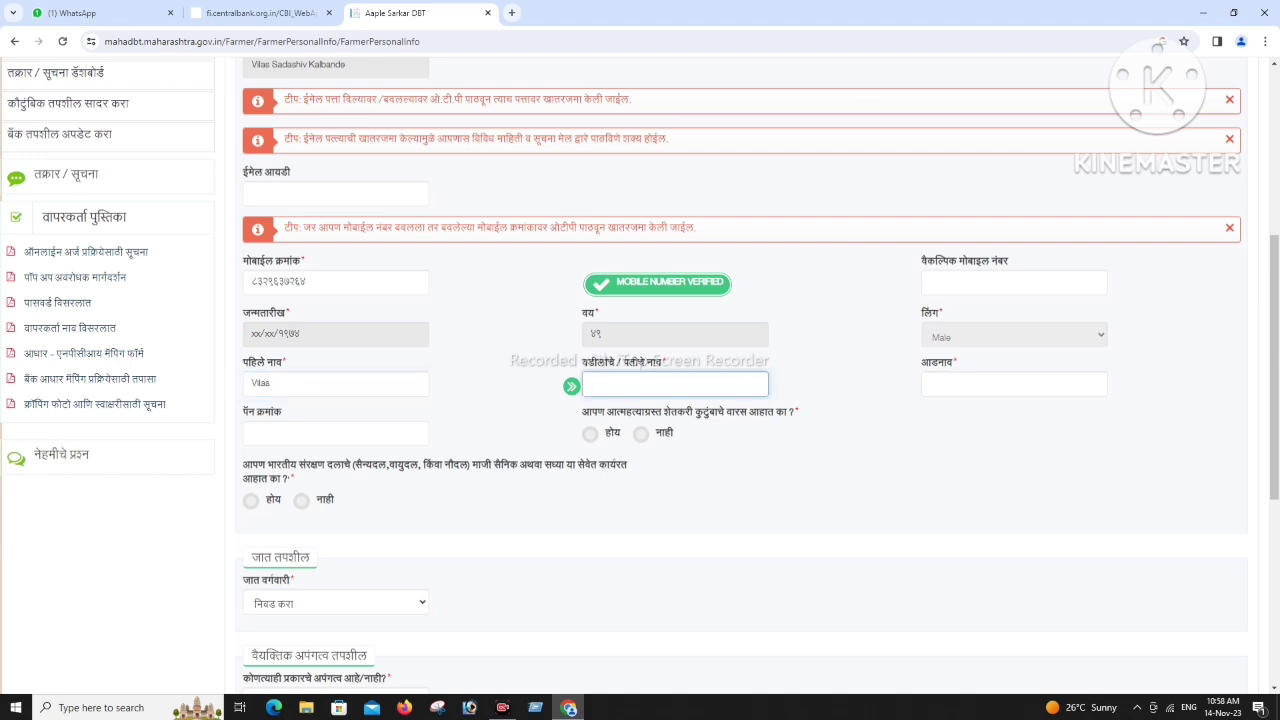
{"action": "left_click", "coordinate": [931, 385]}
{"action": "key", "text": "Tab"}
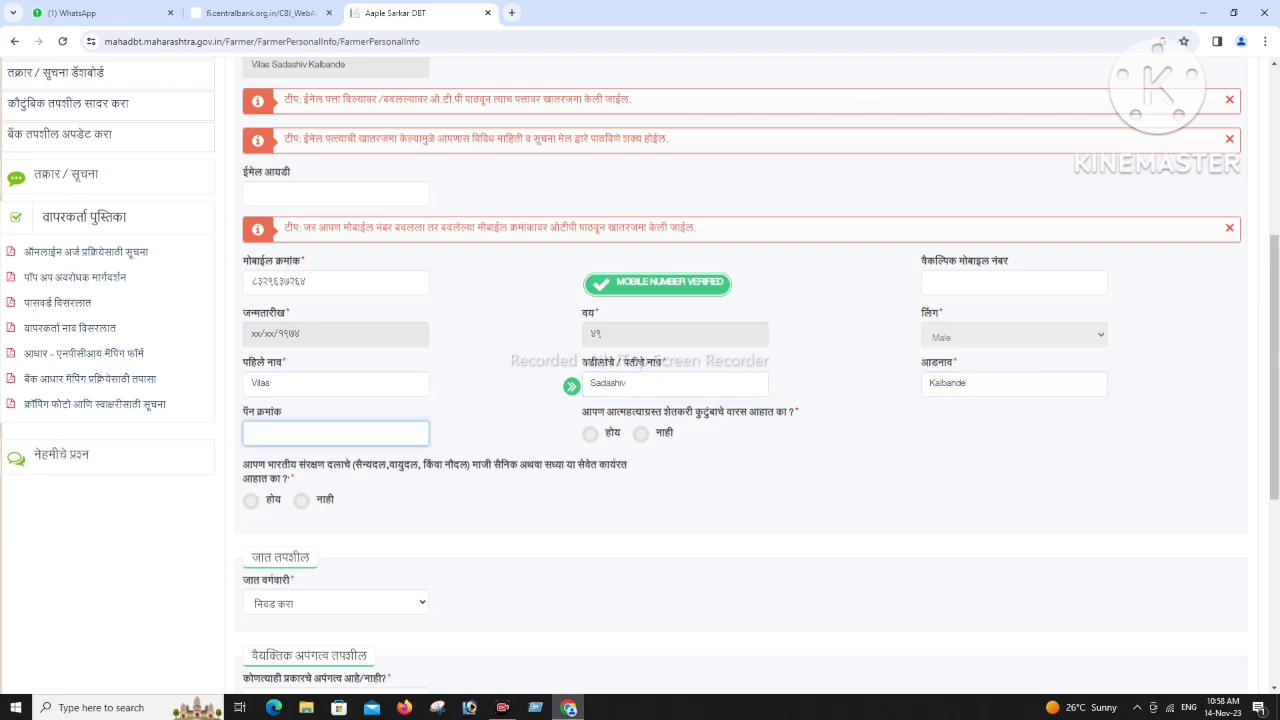
{"action": "left_click", "coordinate": [641, 433]}
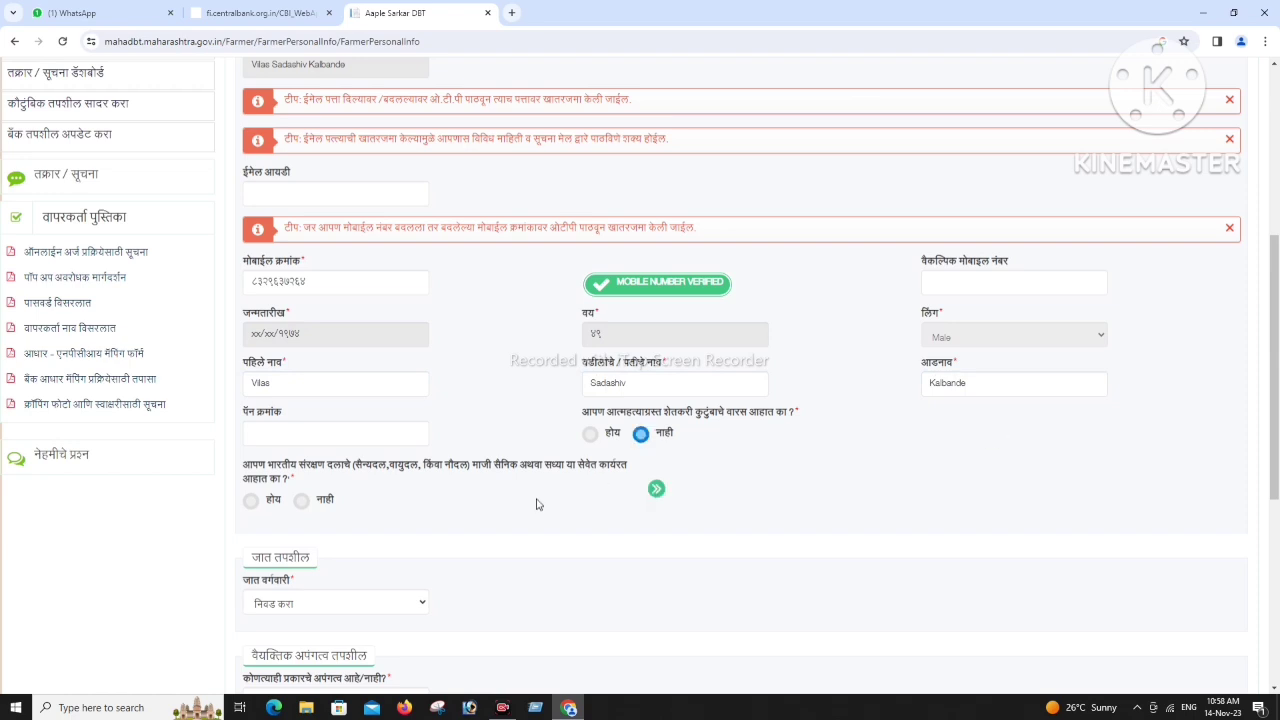
Answer No (नाही) to being an ex-serviceman or serving member of the Indian defence forces.
{"action": "scroll", "coordinate": [540, 501], "scroll_direction": "down", "scroll_amount": 2}
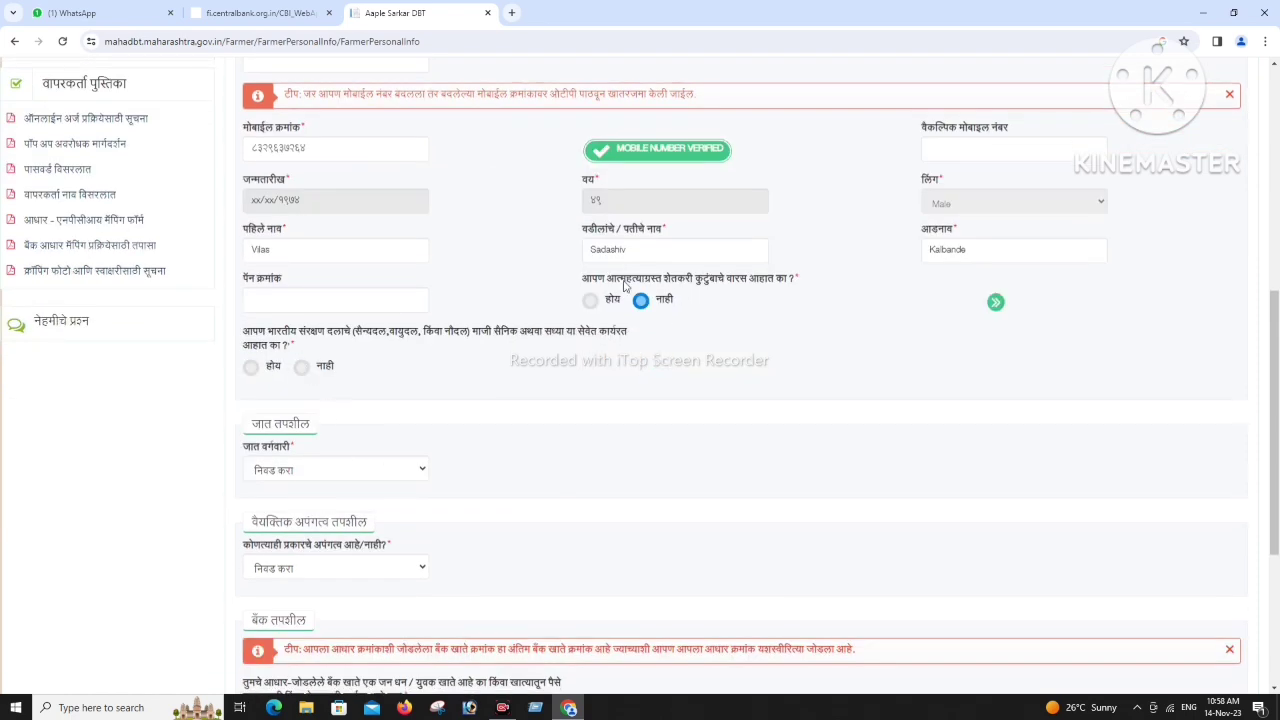
{"action": "left_click_drag", "start_coordinate": [582, 279], "coordinate": [806, 280]}
{"action": "left_click_drag", "start_coordinate": [243, 333], "coordinate": [630, 352]}
{"action": "left_click", "coordinate": [301, 367]}
Set the caste category to (SC) अनुसूचित जाती and answer Yes (होय) to having a caste certificate.
{"action": "scroll", "coordinate": [417, 474], "scroll_direction": "down", "scroll_amount": 2}
{"action": "left_click", "coordinate": [286, 276]}
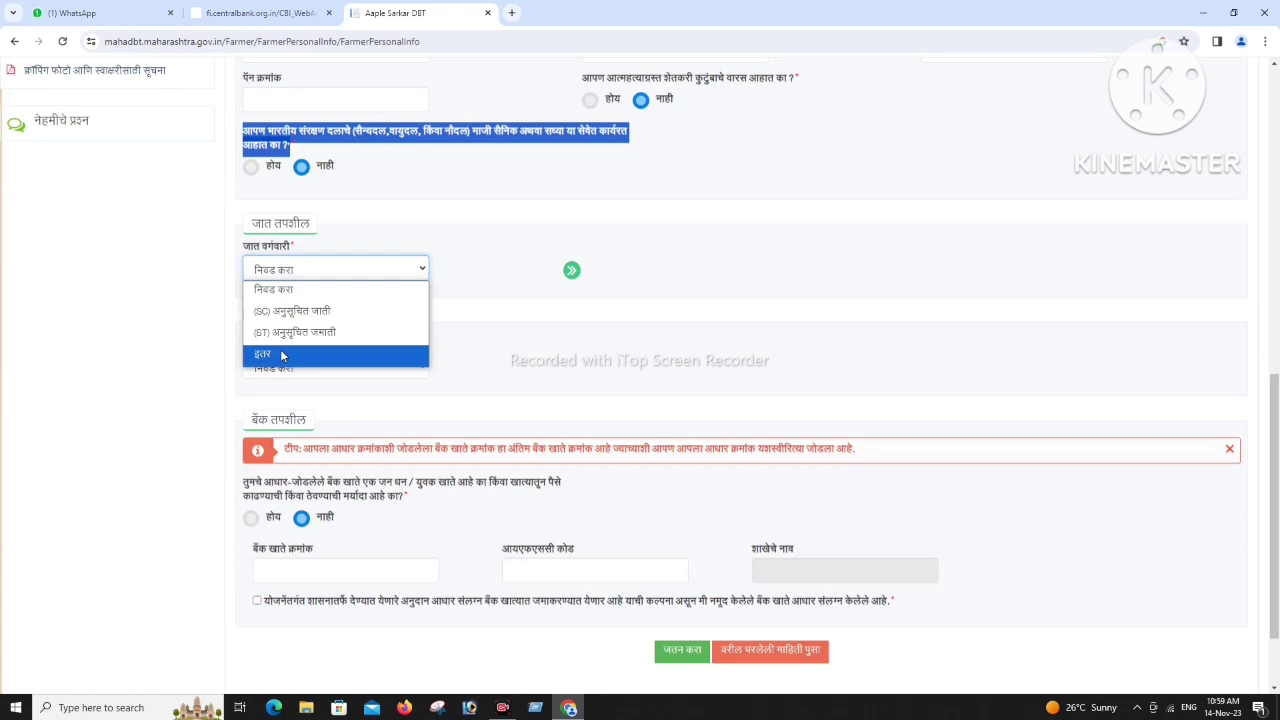
{"action": "left_click", "coordinate": [291, 312]}
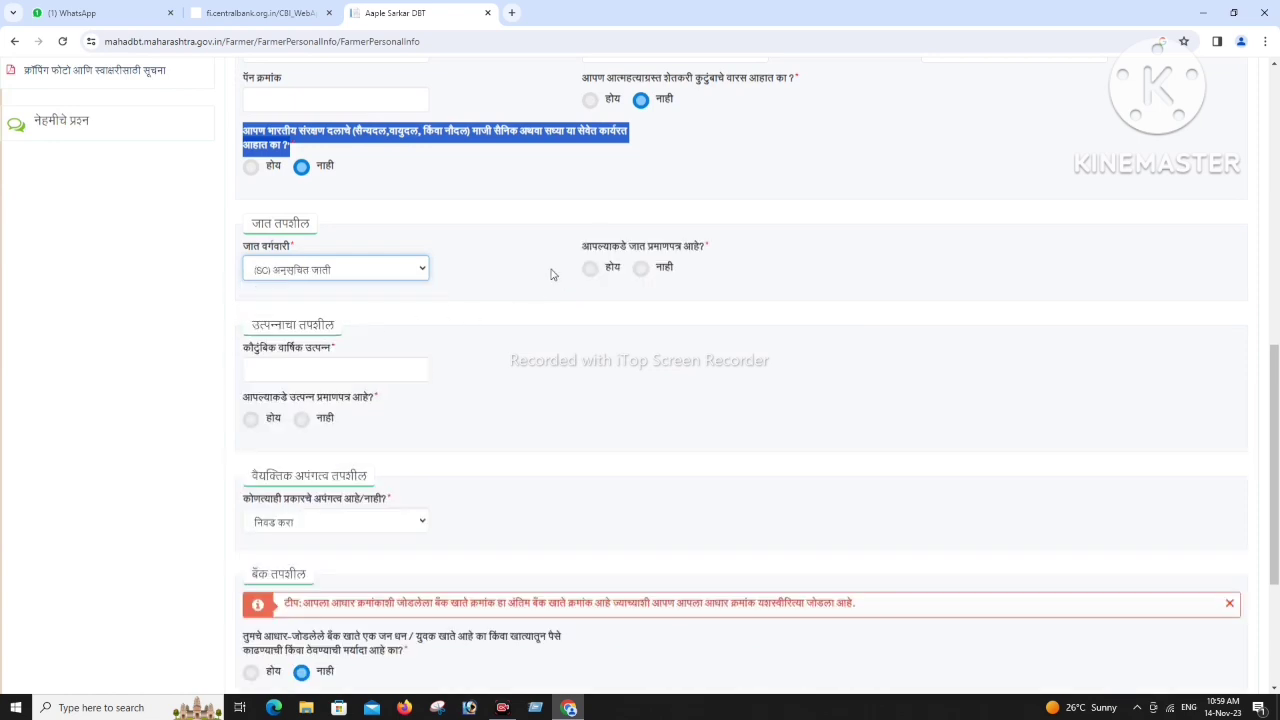
{"action": "left_click", "coordinate": [590, 268]}
{"action": "scroll", "coordinate": [314, 308], "scroll_direction": "down", "scroll_amount": 1}
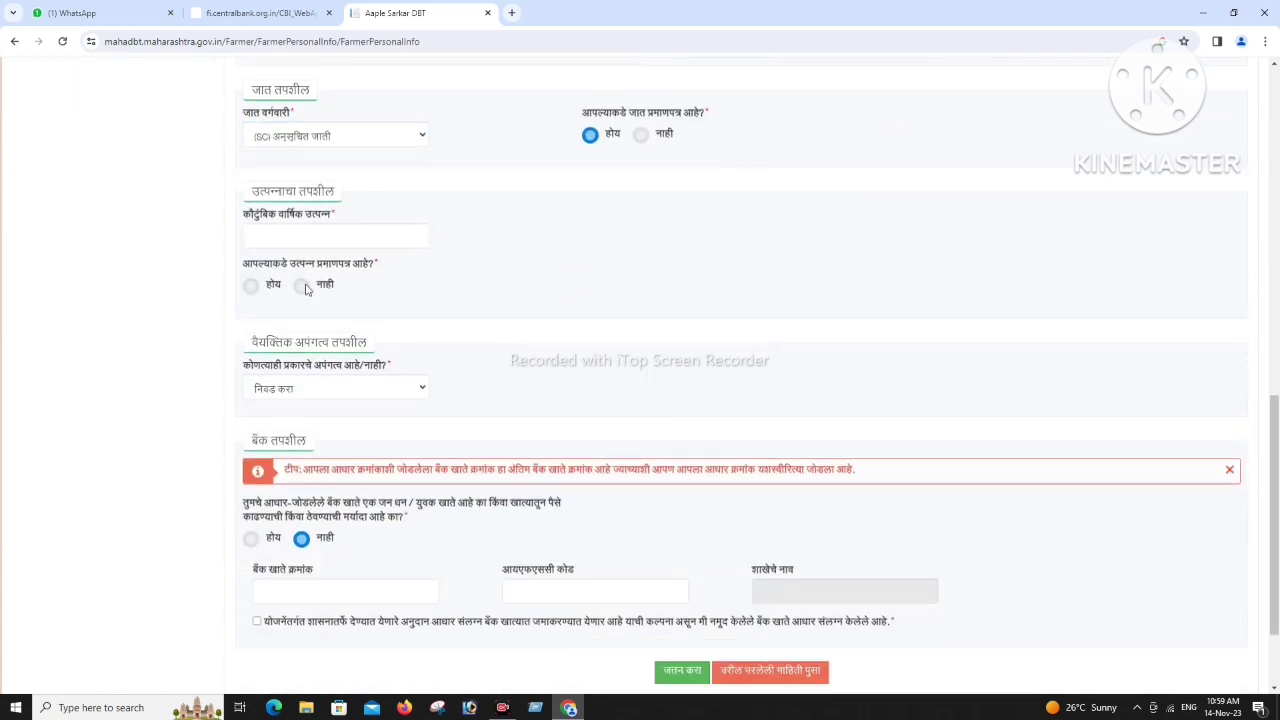
{"action": "left_click", "coordinate": [292, 237]}
{"action": "type", "text": "७००००"}
{"action": "left_click", "coordinate": [251, 286]}
Answer No (नाही) to disability and Yes (होय) to the Jan Dhan or limited bank account question, acknowledging its notice.
{"action": "scroll", "coordinate": [466, 303], "scroll_direction": "down", "scroll_amount": 1}
{"action": "left_click", "coordinate": [330, 264]}
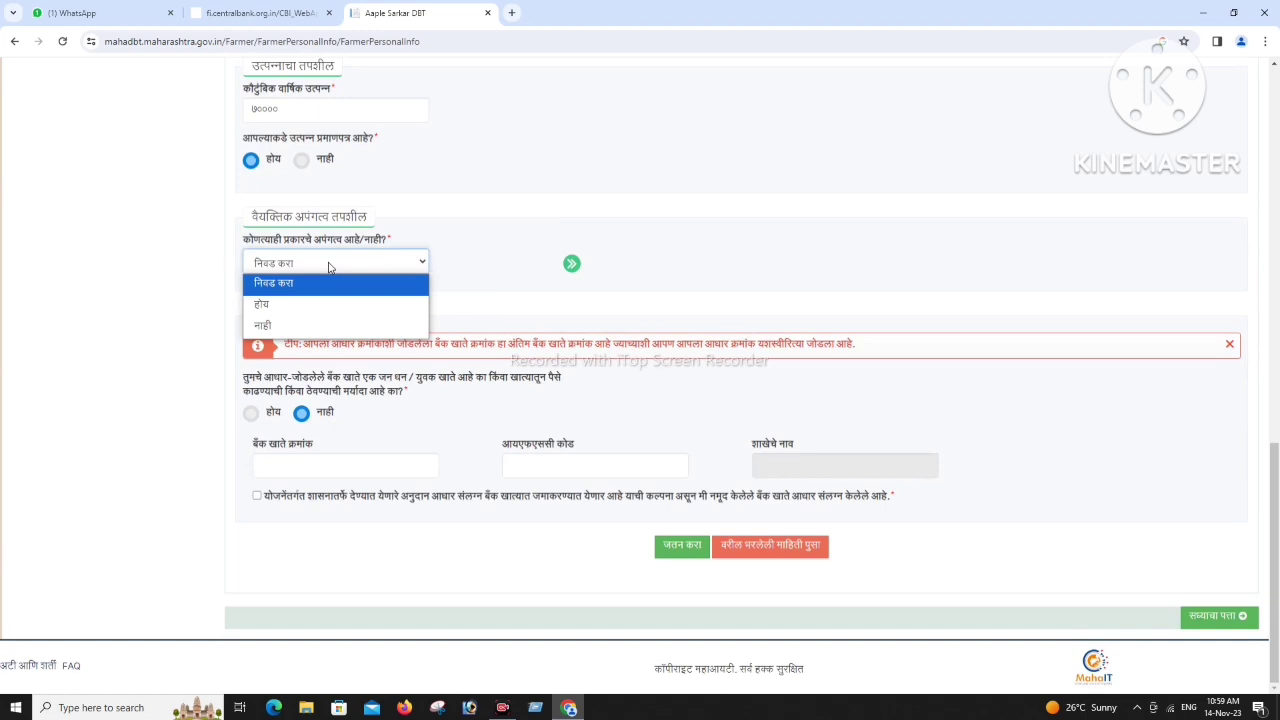
{"action": "left_click", "coordinate": [262, 325]}
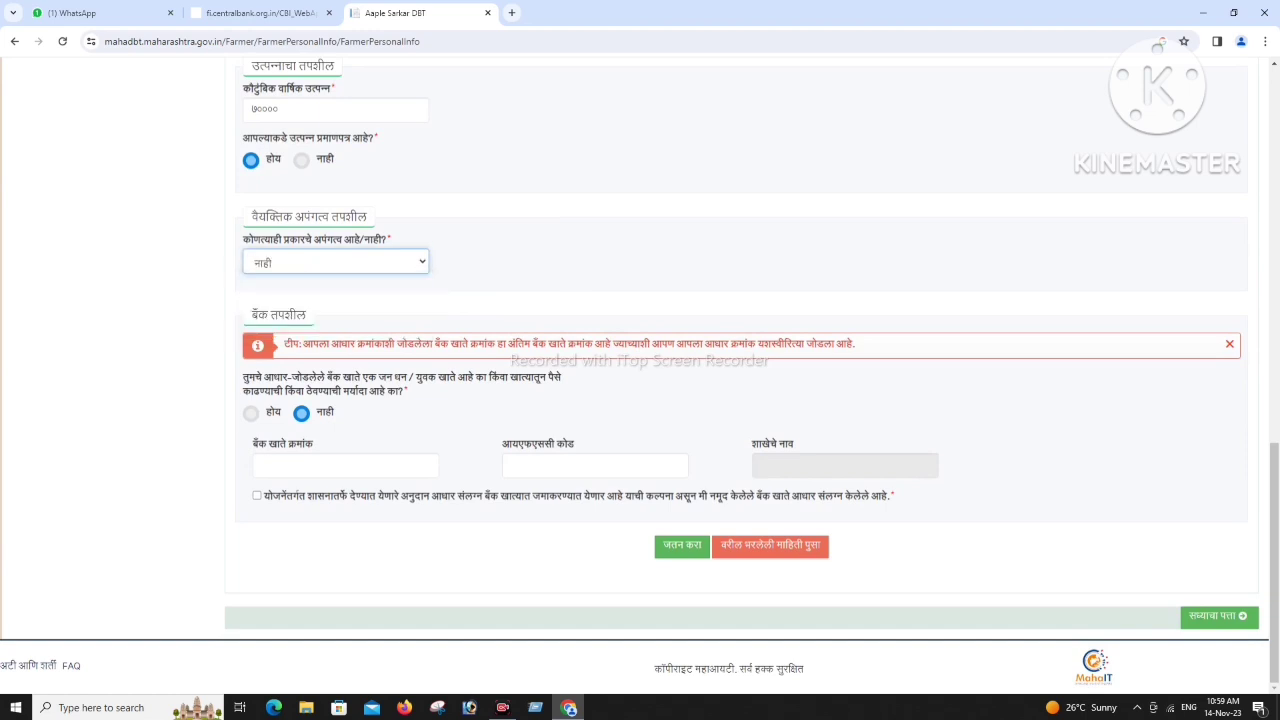
{"action": "left_click", "coordinate": [251, 413]}
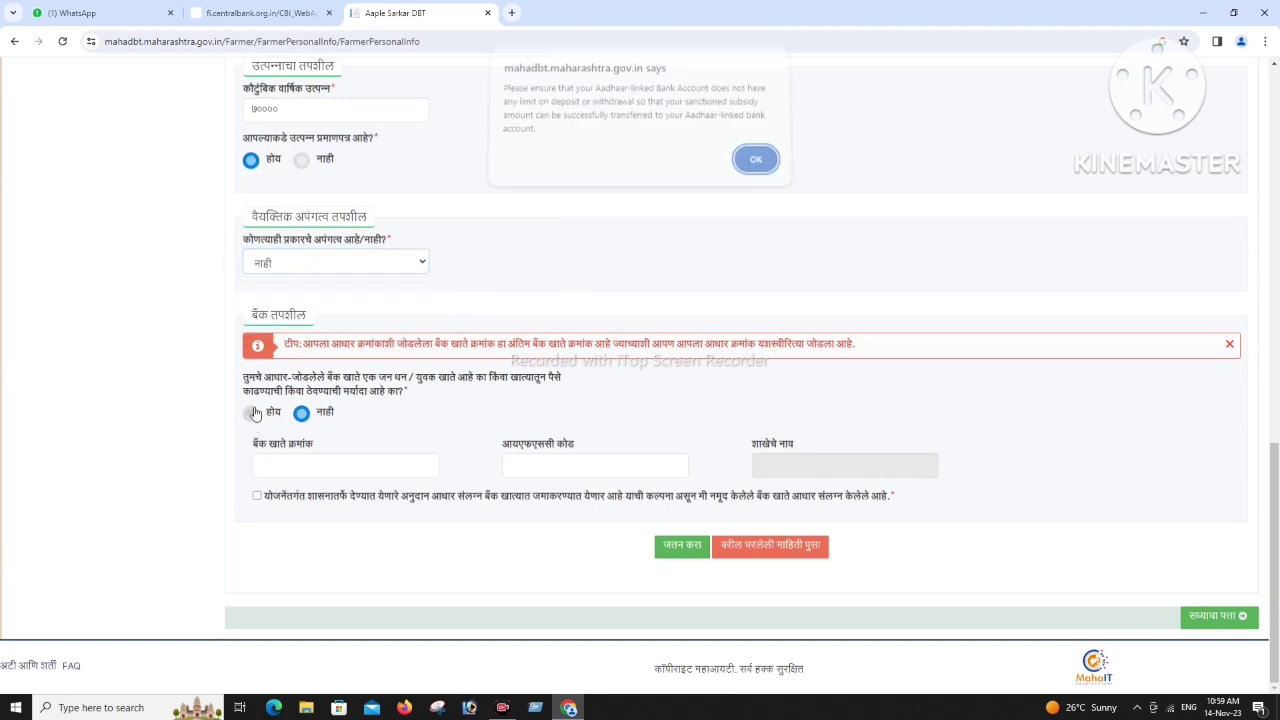
{"action": "left_click", "coordinate": [761, 170]}
Fill in the Aadhaar-linked bank account number and enter the IFSC code SBIN0001468.
{"action": "left_click", "coordinate": [362, 465]}
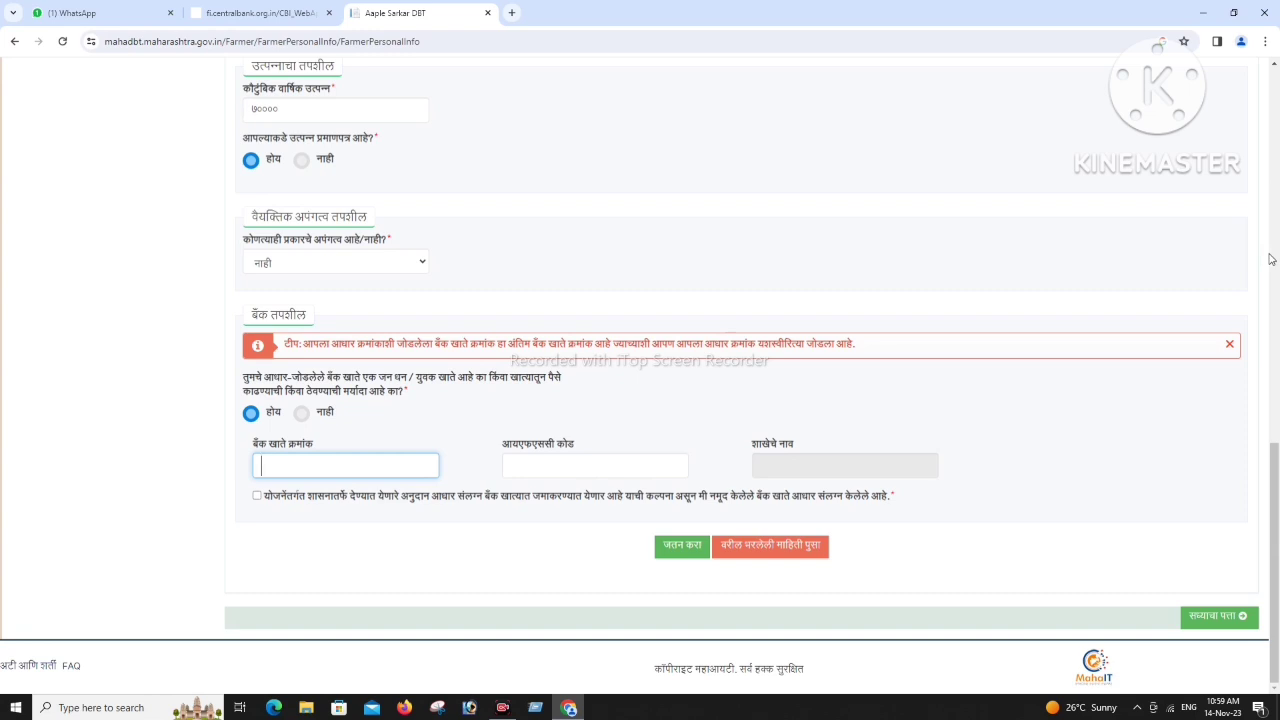
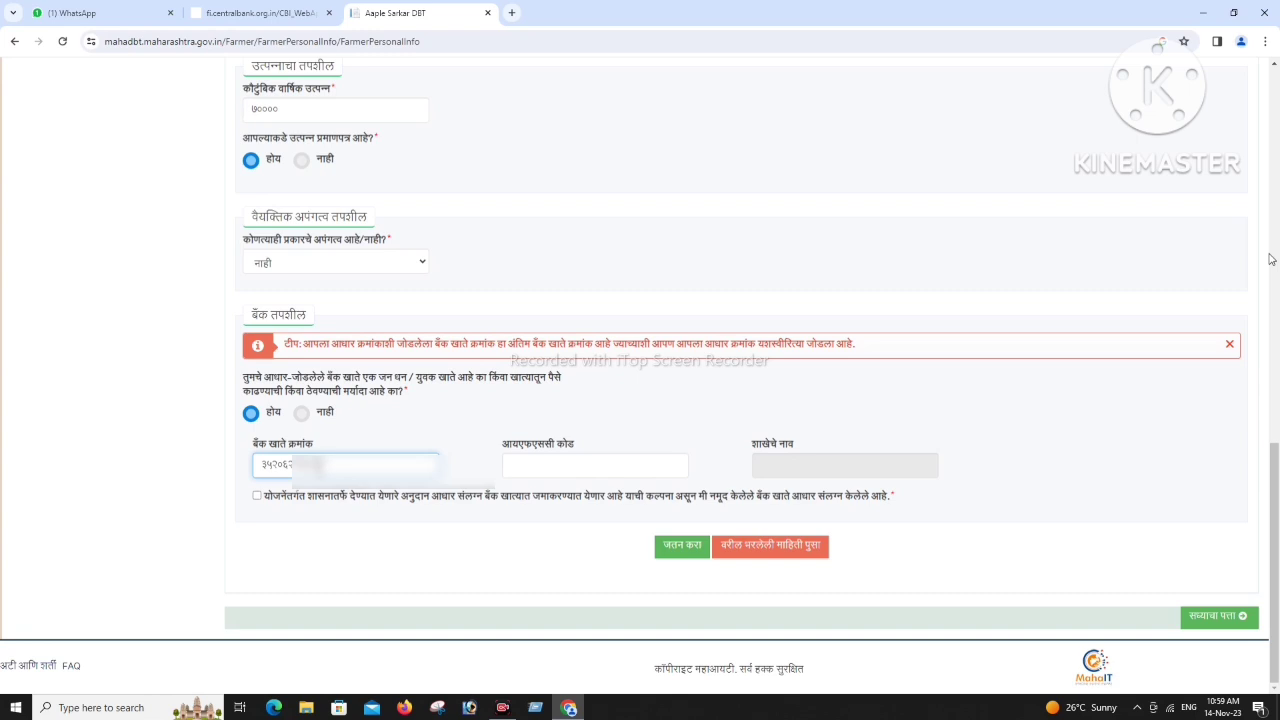
{"action": "key", "text": "Tab"}
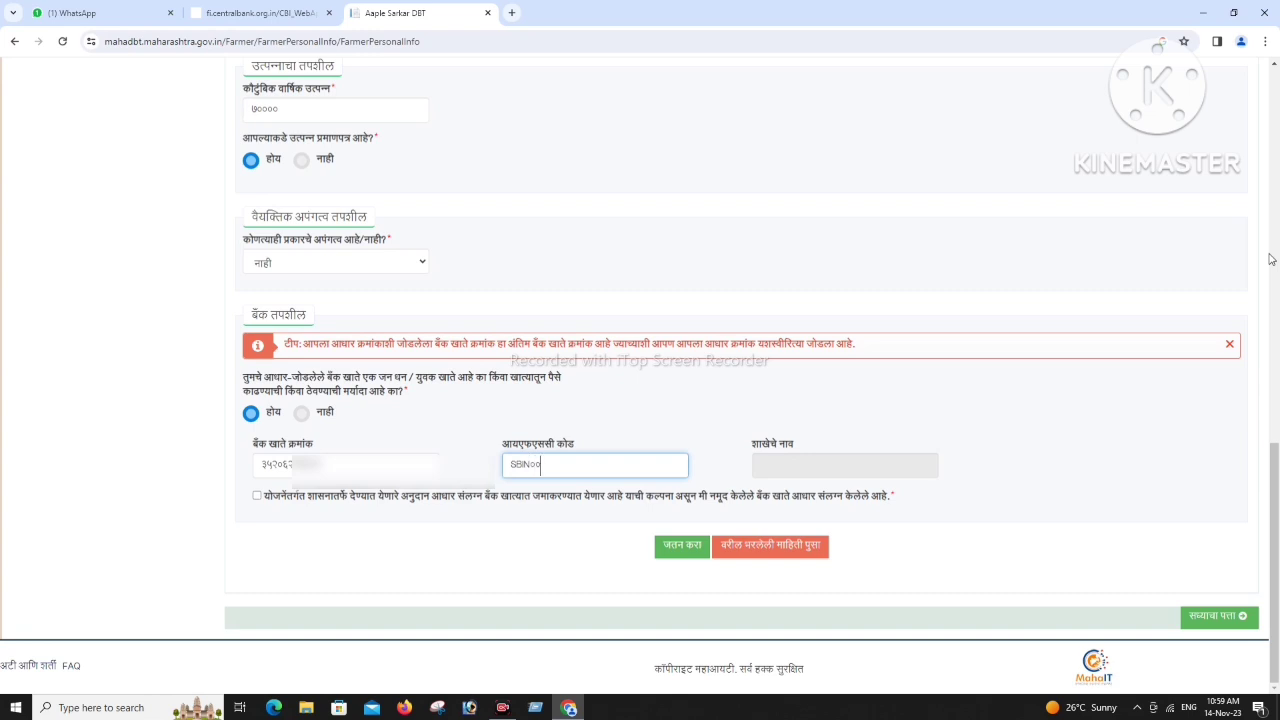
{"action": "key", "text": "Tab"}
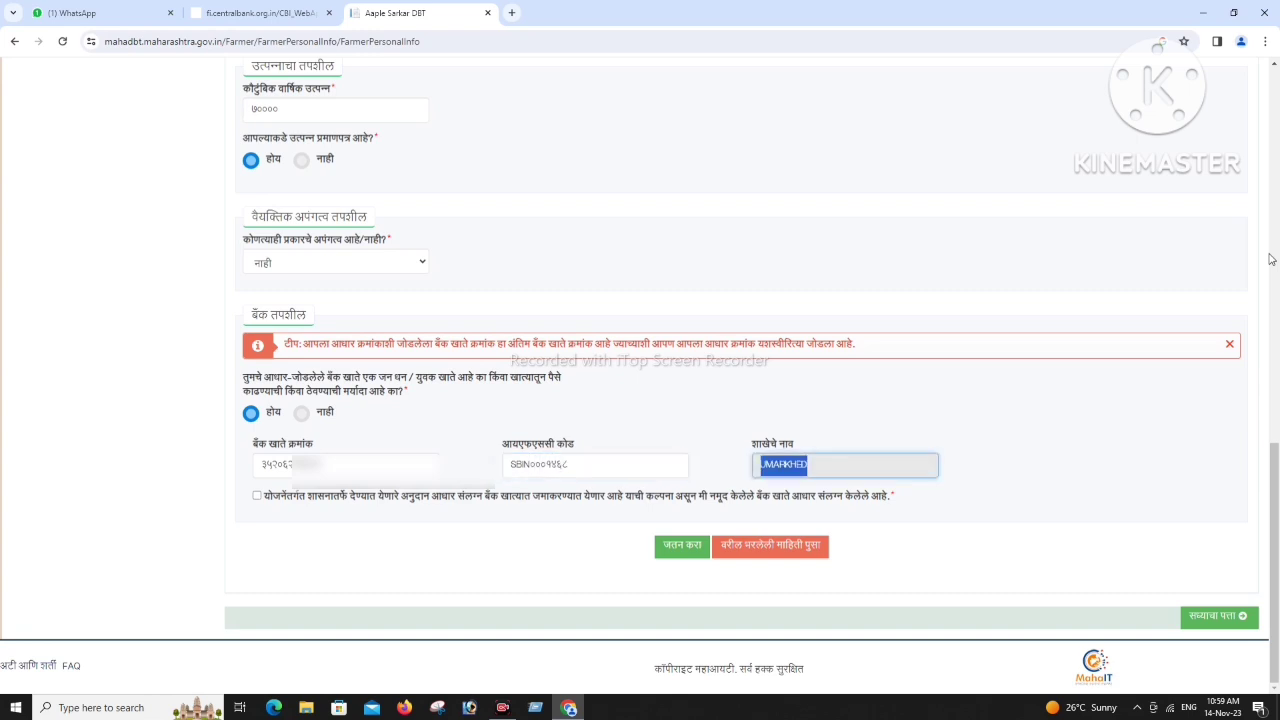
Accept the Aadhaar-linked bank account declaration, save the personal information and acknowledge the success message.
{"action": "key", "text": "space"}
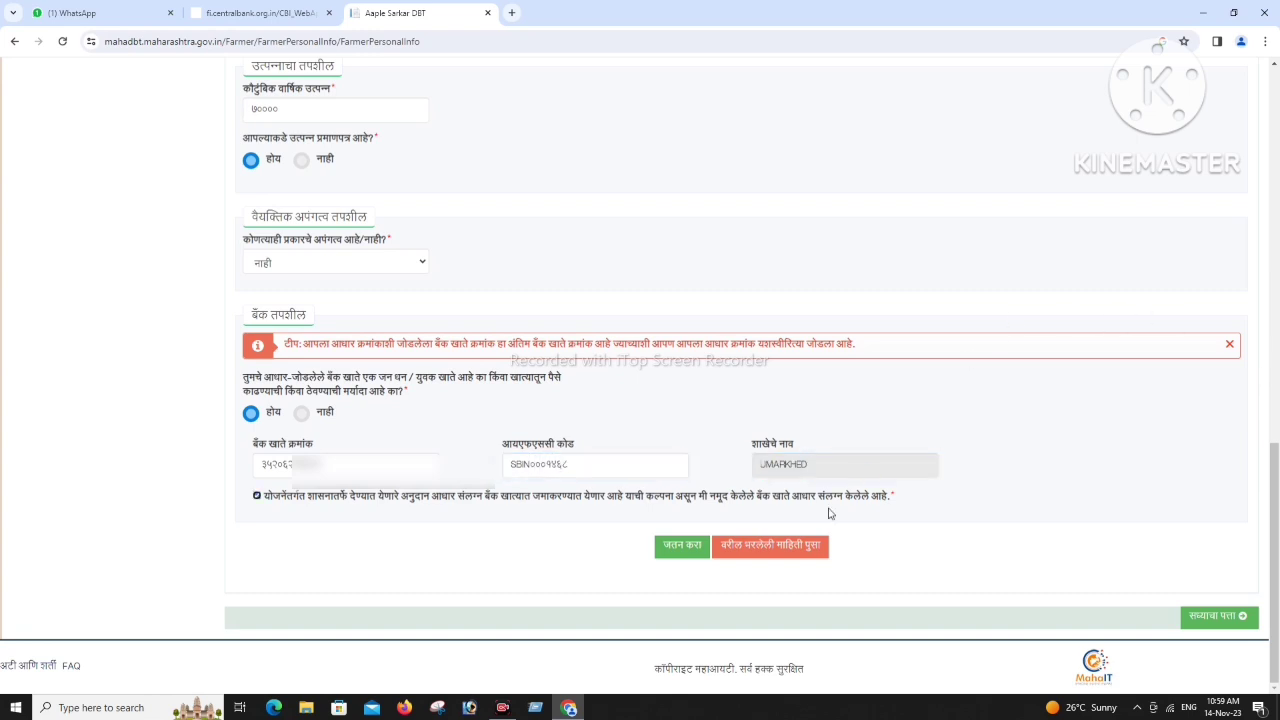
{"action": "left_click", "coordinate": [697, 554]}
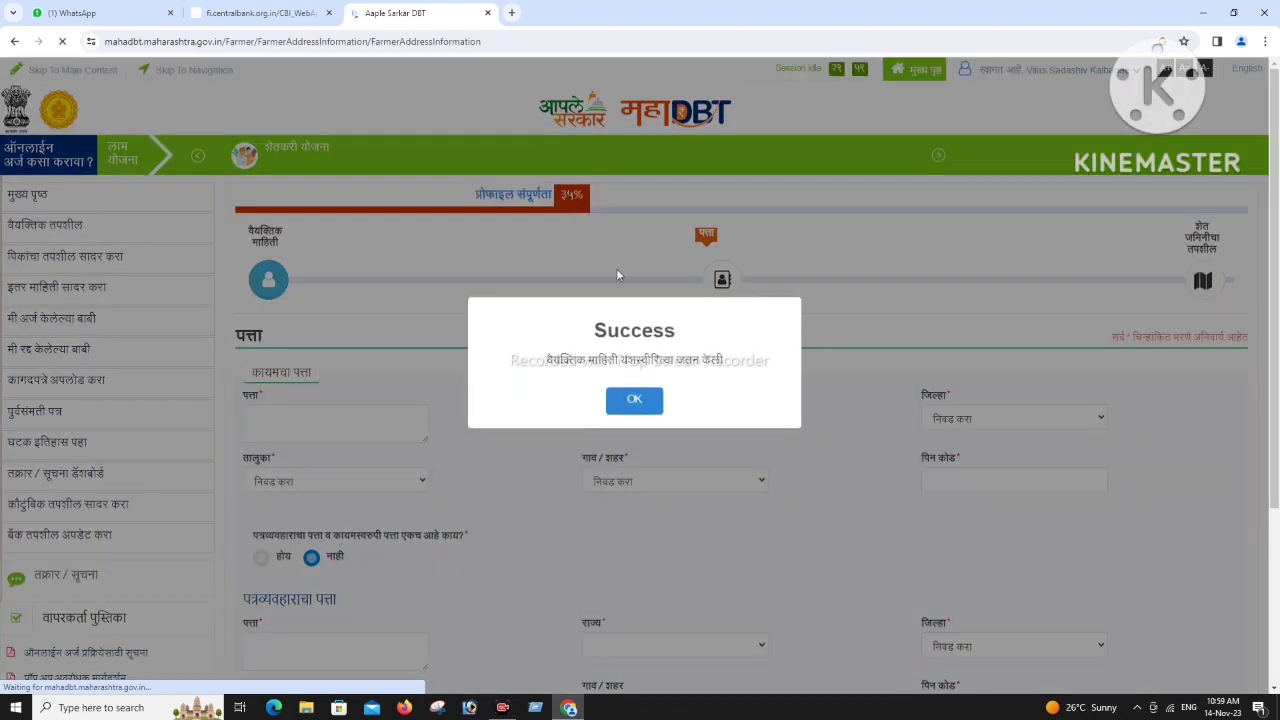
{"action": "left_click", "coordinate": [633, 400]}
Fill in the farmer's permanent address line and choose the district and taluka.
{"action": "left_click", "coordinate": [255, 417]}
{"action": "type", "text": "at post vidu"}
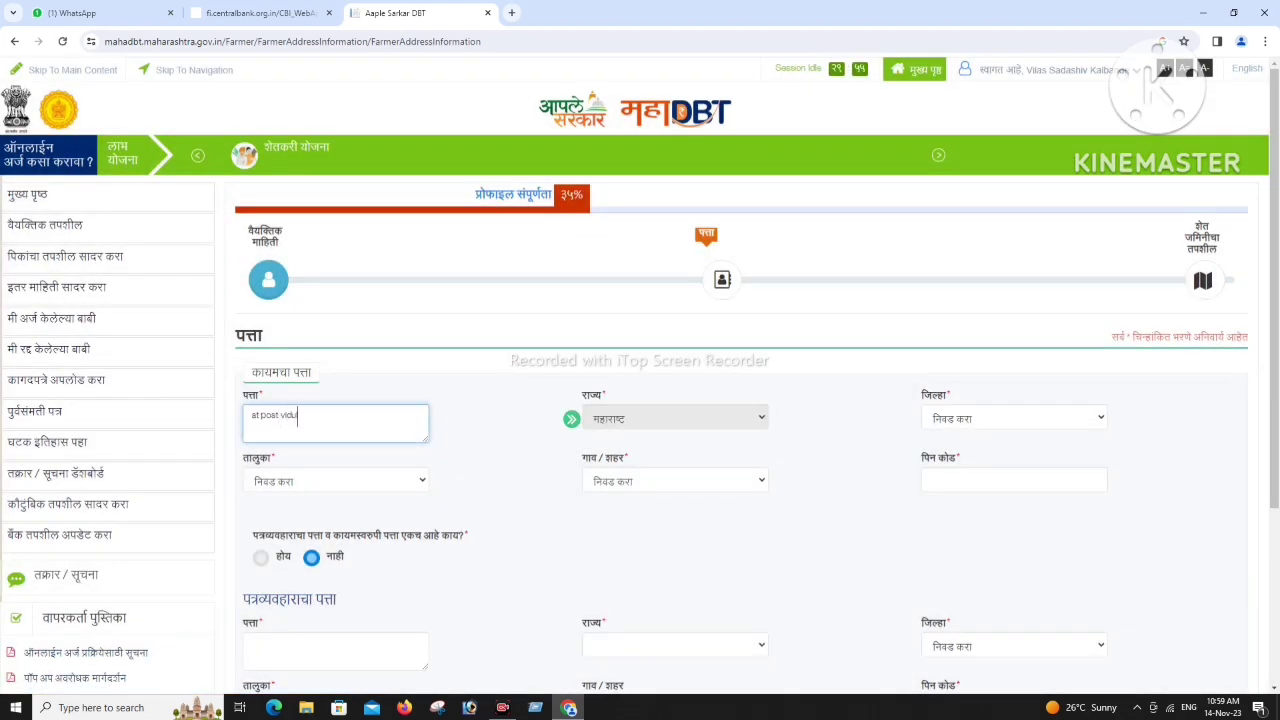
{"action": "left_click", "coordinate": [1013, 418]}
{"action": "scroll", "coordinate": [1006, 240], "scroll_direction": "down", "scroll_amount": 5}
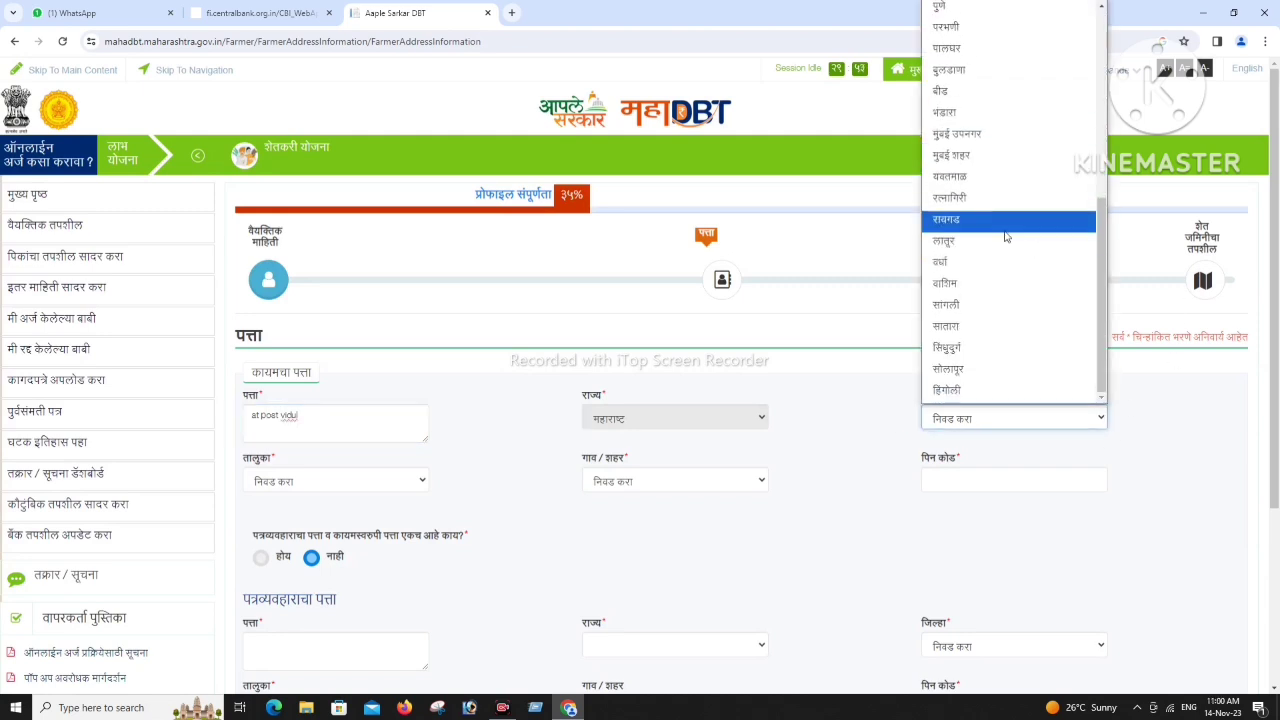
{"action": "left_click", "coordinate": [975, 176]}
{"action": "left_click", "coordinate": [380, 486]}
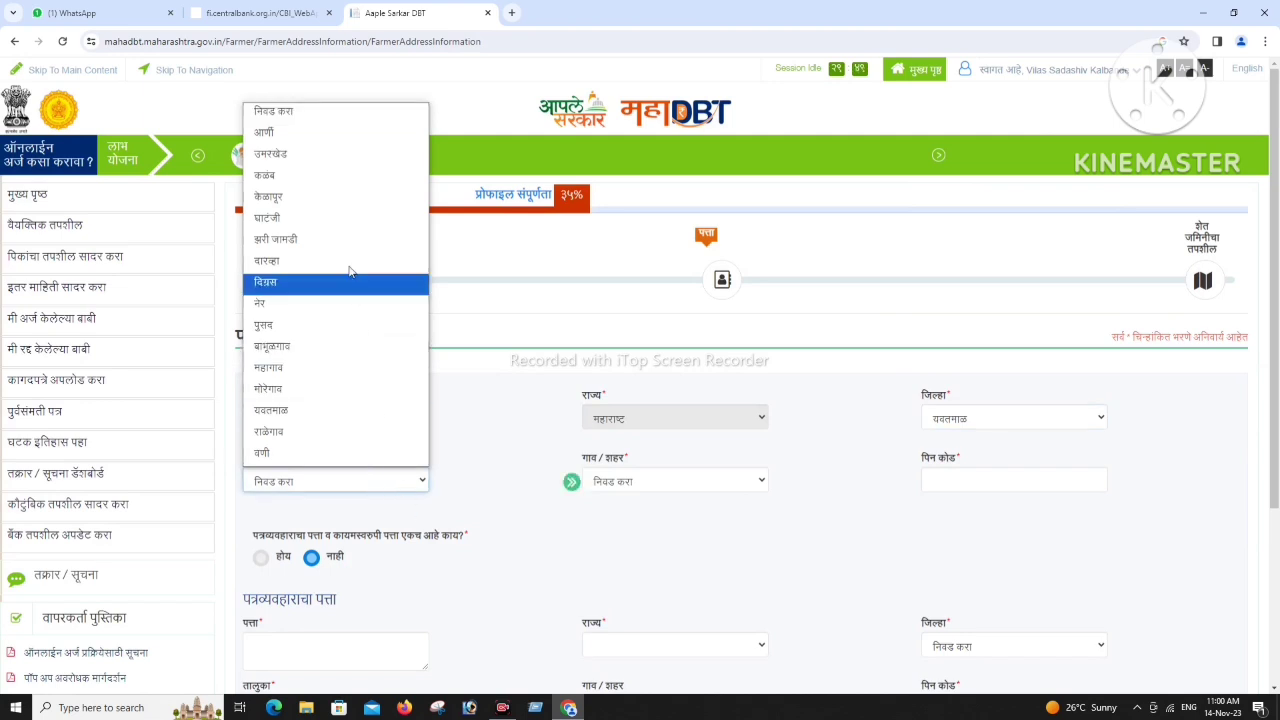
{"action": "left_click", "coordinate": [313, 163]}
Choose the village and enter the postal PIN code for the permanent address.
{"action": "left_click", "coordinate": [677, 483]}
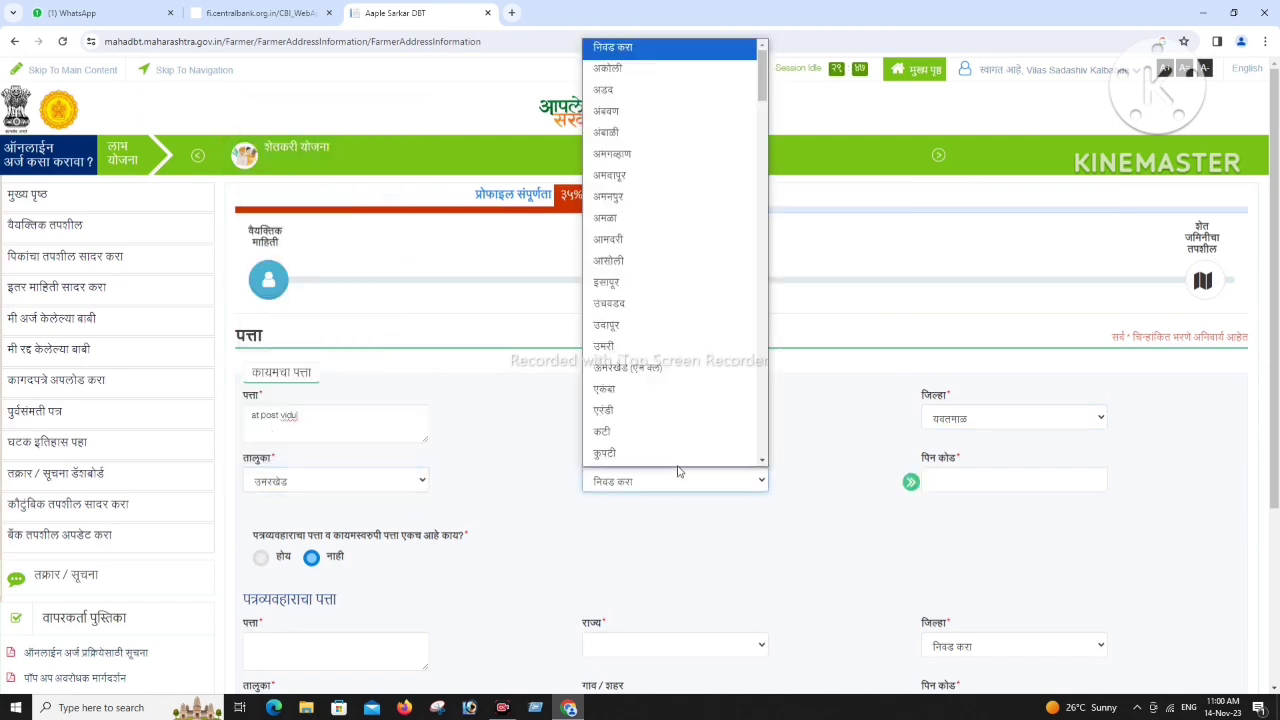
{"action": "scroll", "coordinate": [645, 262], "scroll_direction": "down", "scroll_amount": 10}
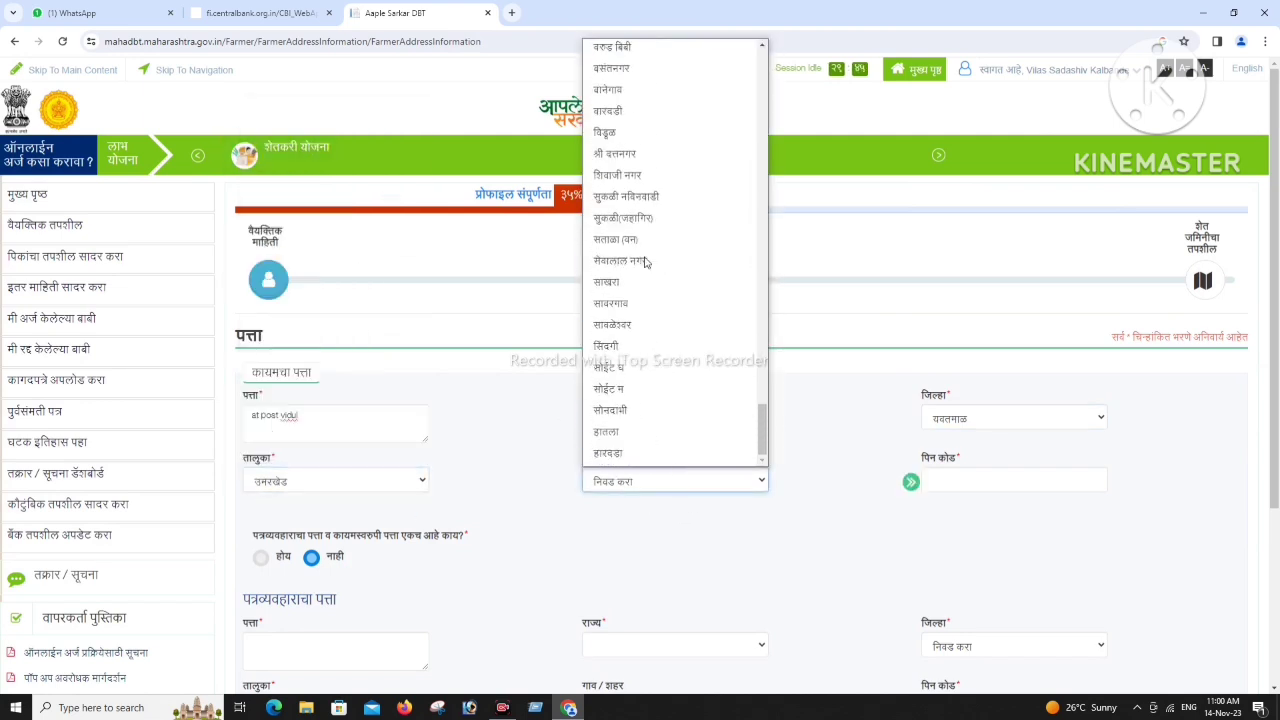
{"action": "left_click", "coordinate": [608, 132]}
{"action": "left_click", "coordinate": [1003, 480]}
{"action": "type", "text": "445206"}
{"action": "key", "text": "Tab"}
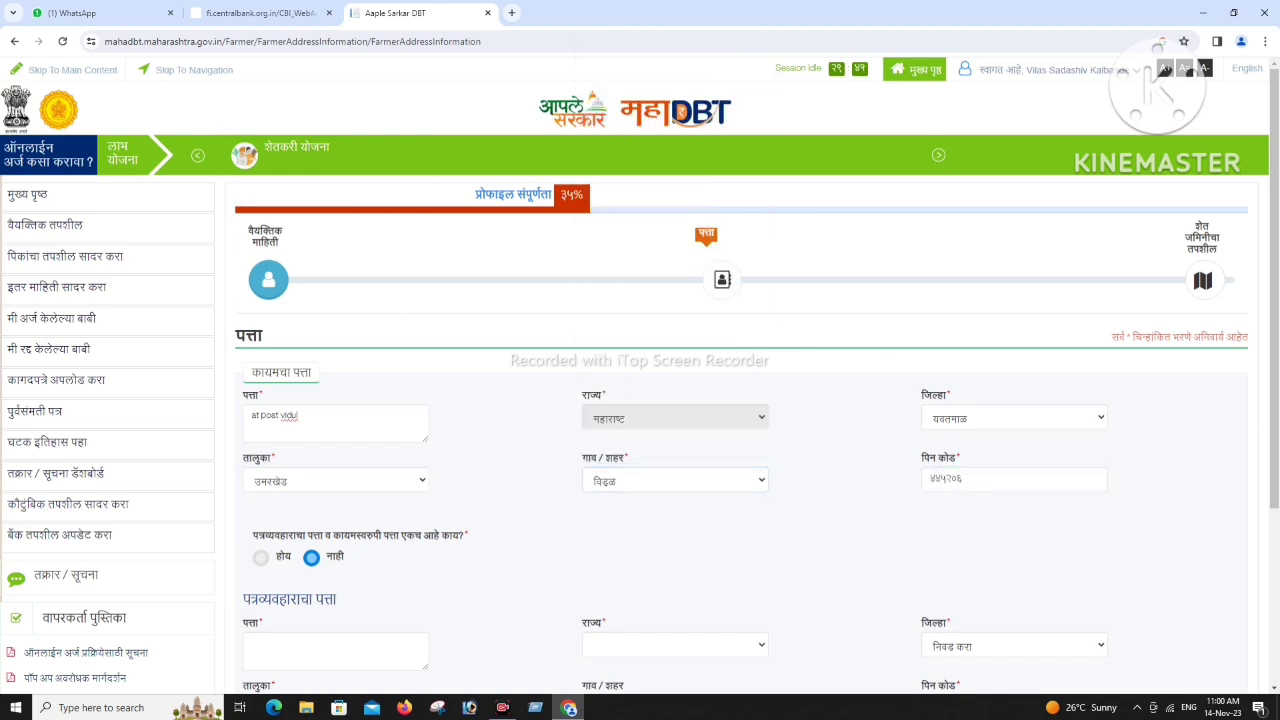
Mark the correspondence address as the same as the permanent one, save the address and acknowledge the success message.
{"action": "left_click", "coordinate": [259, 562]}
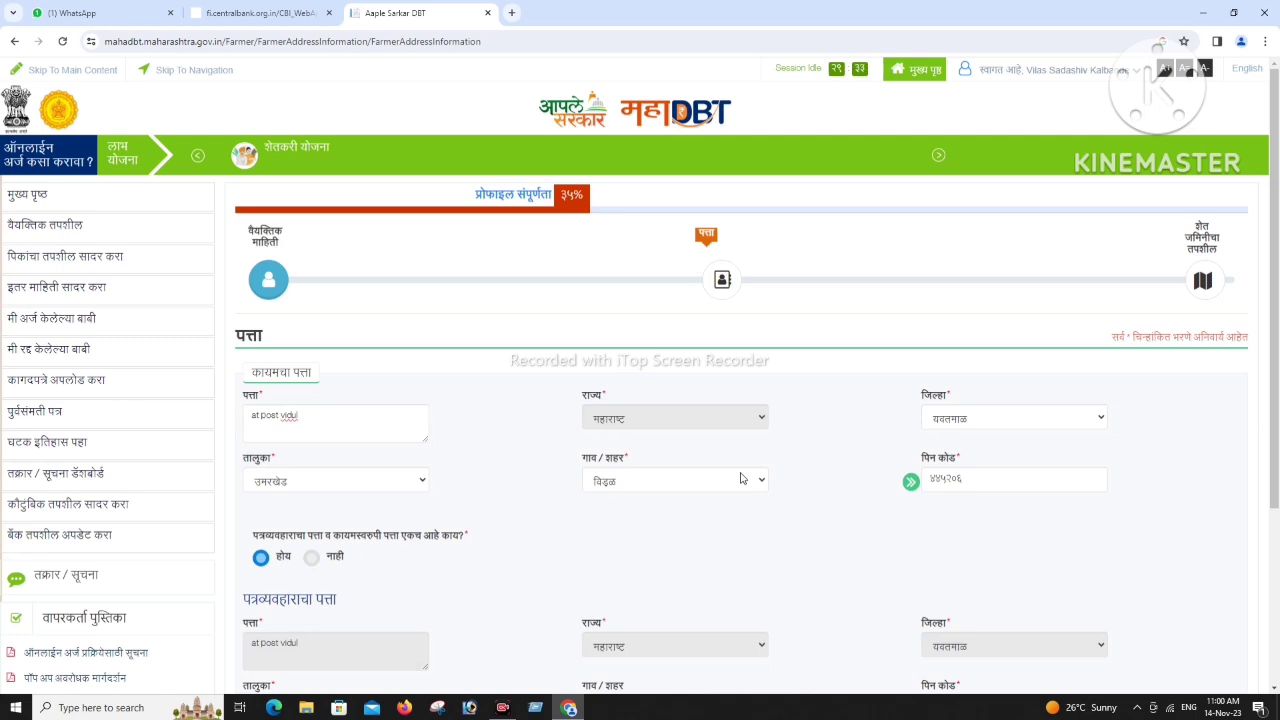
{"action": "scroll", "coordinate": [697, 477], "scroll_direction": "down", "scroll_amount": 3}
{"action": "left_click", "coordinate": [686, 508]}
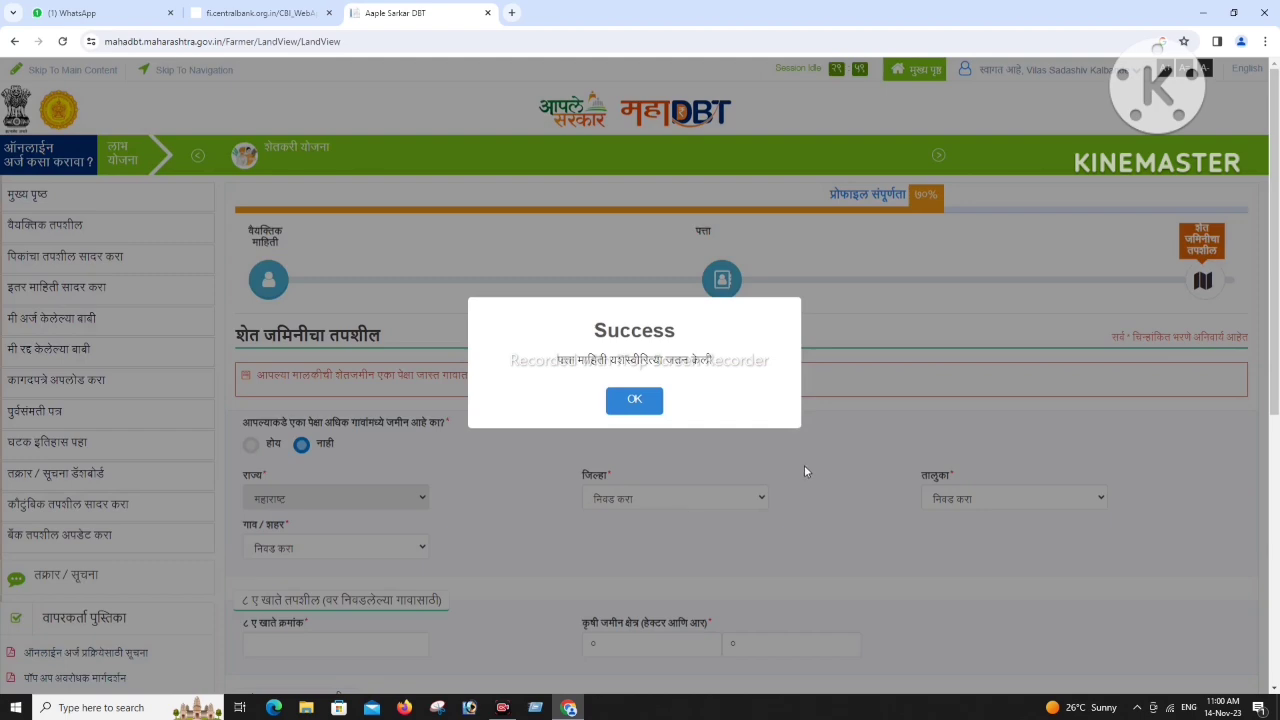
{"action": "left_click", "coordinate": [634, 399]}
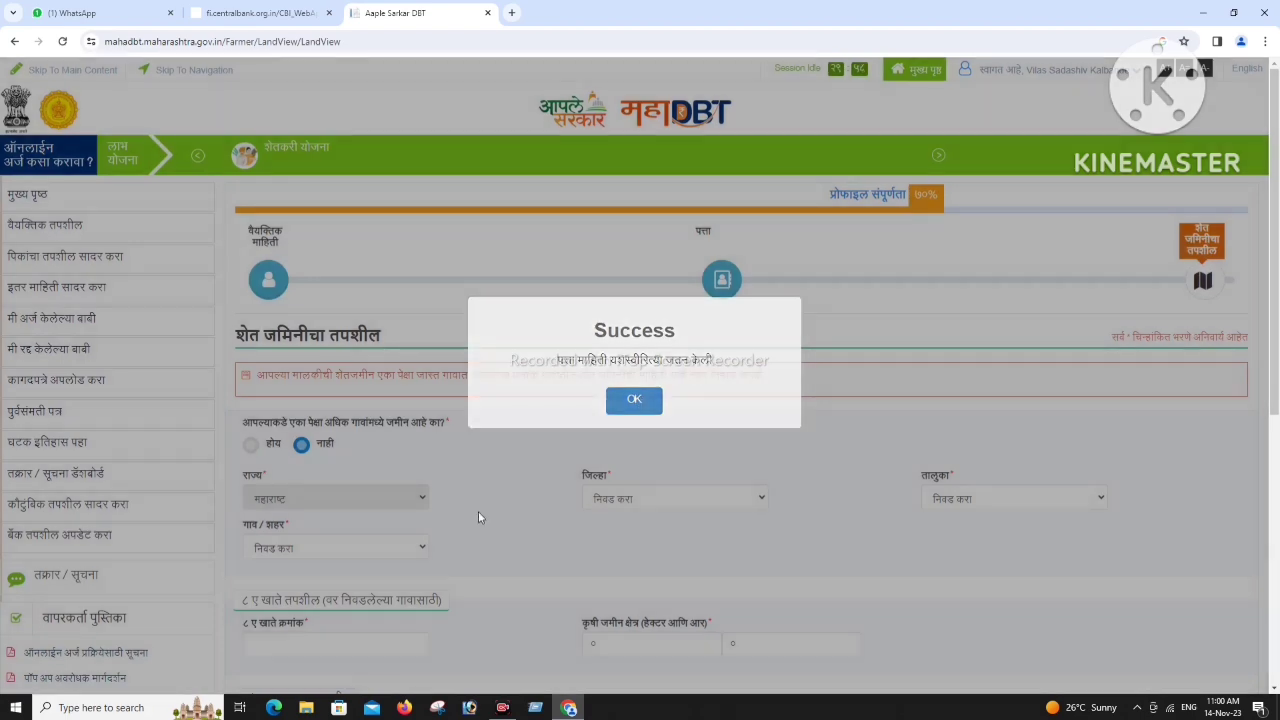
Set the farmland's district, taluka and village to those of the farmer's permanent address.
{"action": "scroll", "coordinate": [632, 295], "scroll_direction": "down", "scroll_amount": 2}
{"action": "left_click", "coordinate": [632, 296]}
{"action": "scroll", "coordinate": [680, 483], "scroll_direction": "down", "scroll_amount": 3}
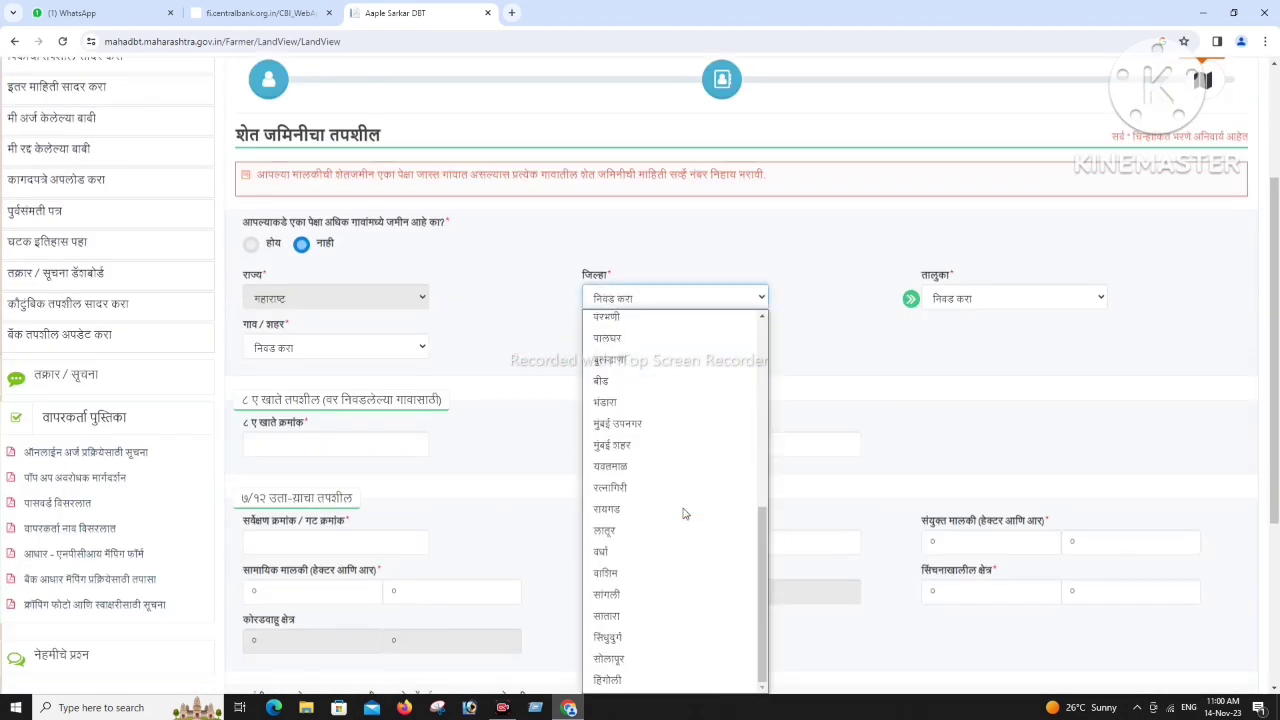
{"action": "left_click", "coordinate": [665, 469]}
{"action": "left_click", "coordinate": [1034, 294]}
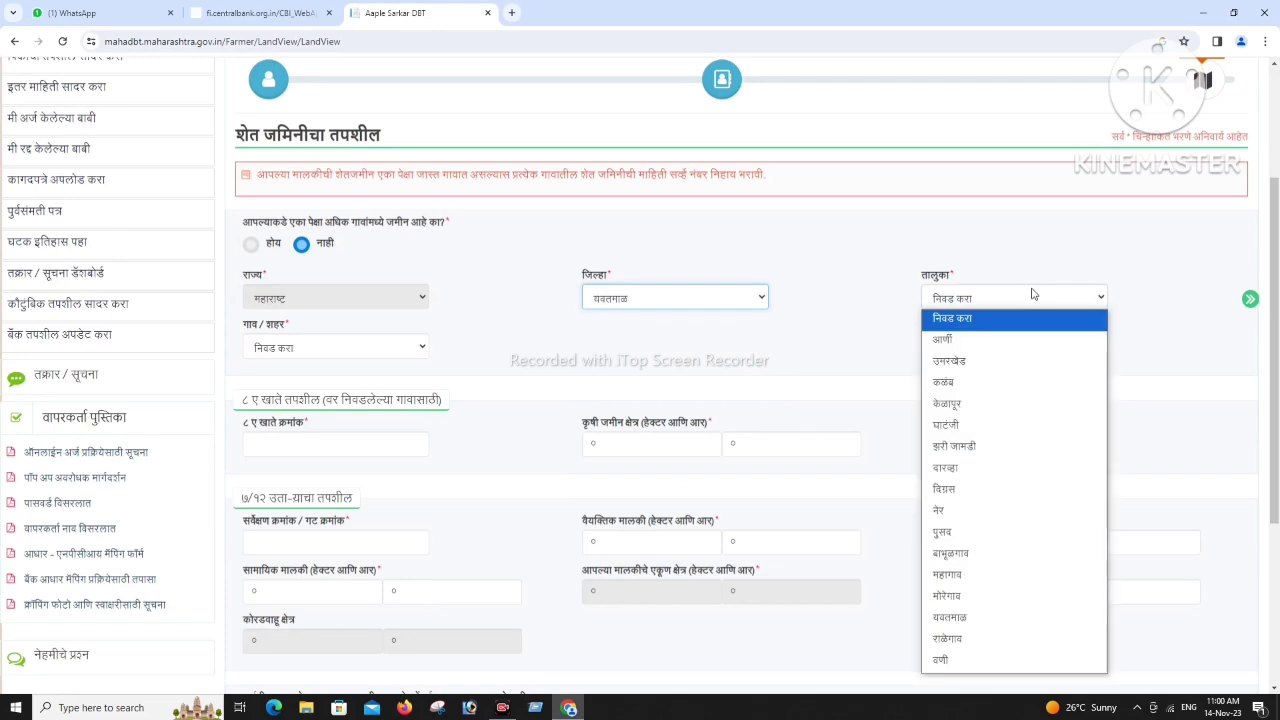
{"action": "left_click", "coordinate": [337, 346]}
{"action": "scroll", "coordinate": [326, 469], "scroll_direction": "down", "scroll_amount": 15}
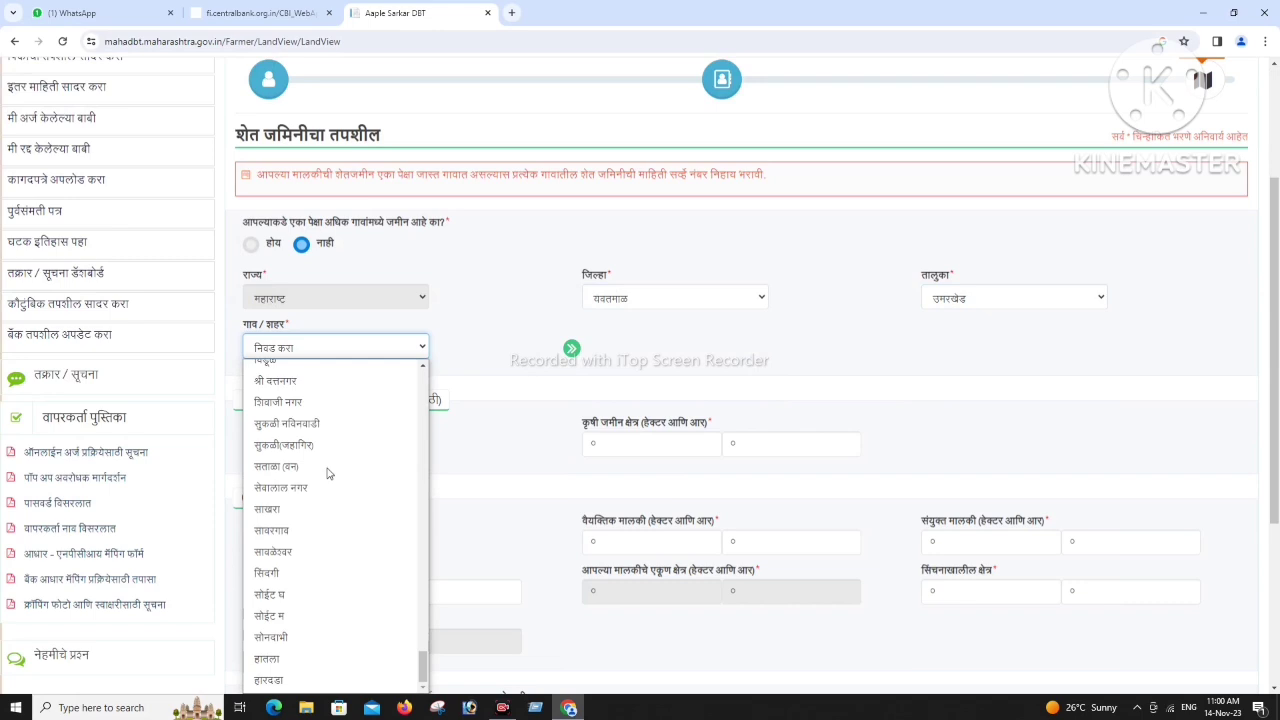
{"action": "left_click", "coordinate": [300, 373]}
Fill in the 8A account number and set the agricultural land area to 0 hectare 76 R.
{"action": "scroll", "coordinate": [464, 433], "scroll_direction": "down", "scroll_amount": 2}
{"action": "left_click", "coordinate": [253, 312]}
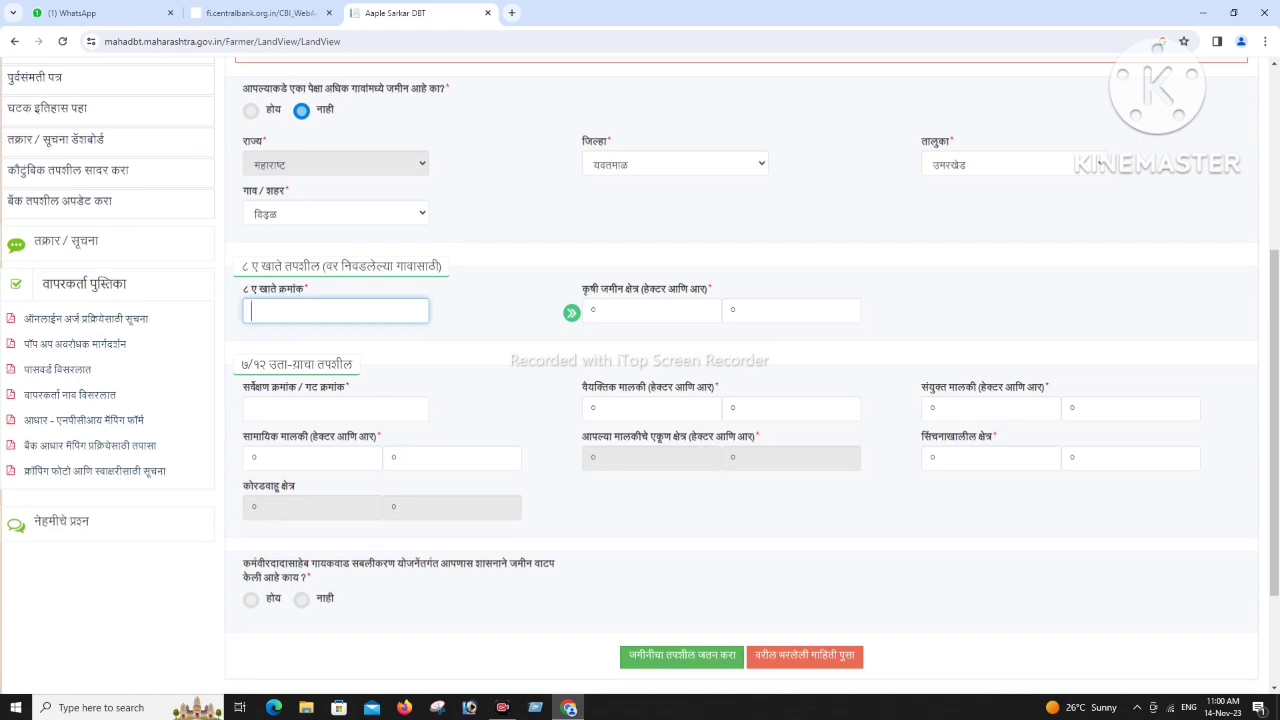
{"action": "type", "text": "१०८१"}
{"action": "key", "text": "Tab"}
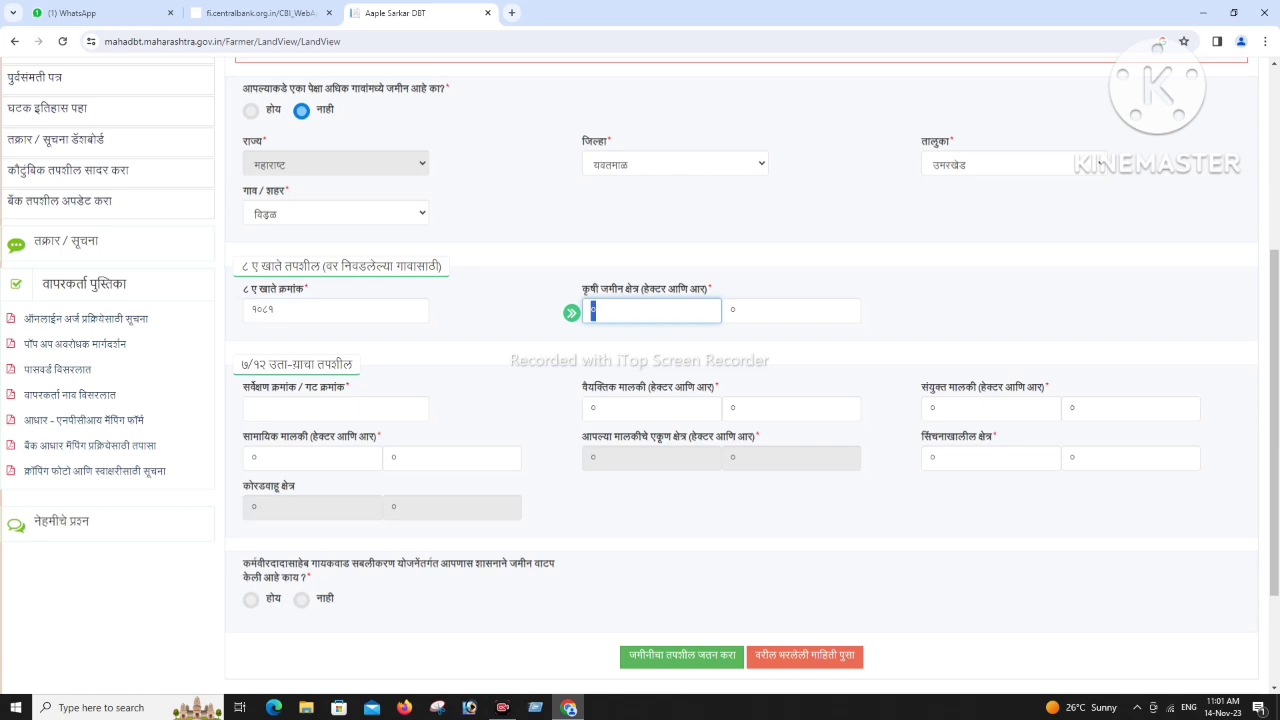
{"action": "key", "text": "Tab"}
{"action": "type", "text": "७६"}
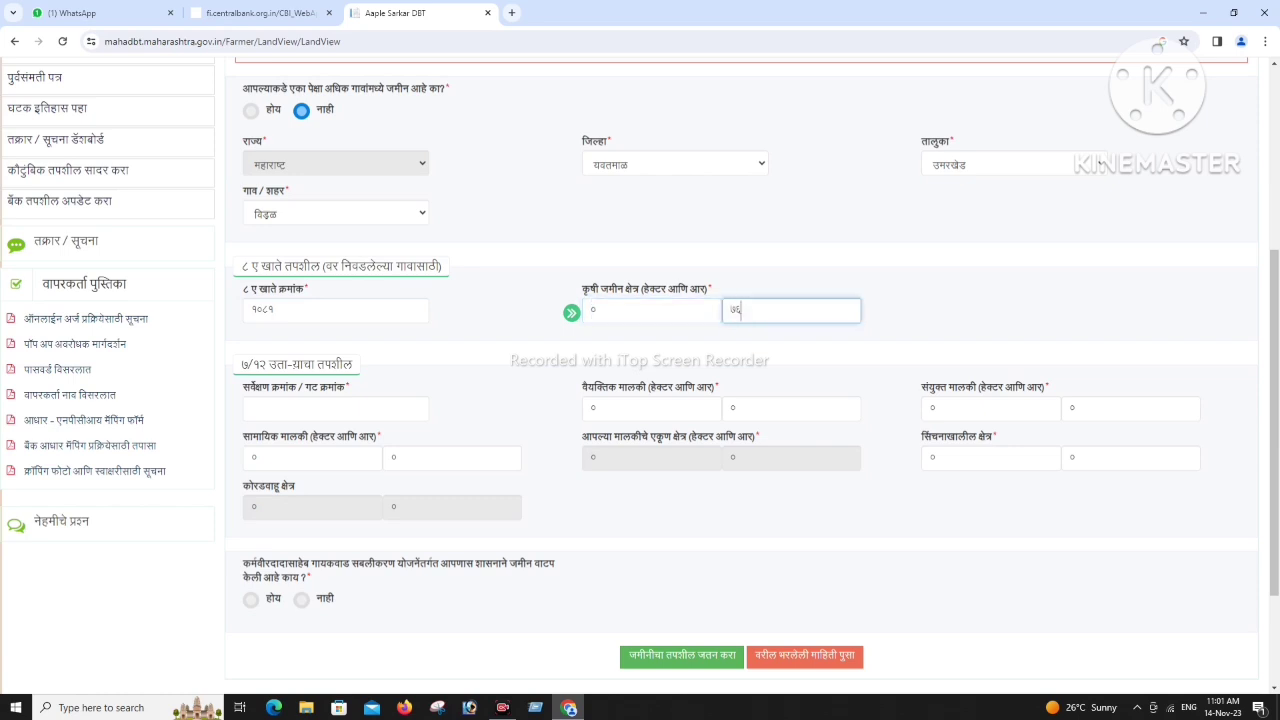
Enter 251/3 (२५१/३) as the survey or gat number in the 7/12 extract details.
{"action": "left_click", "coordinate": [295, 405]}
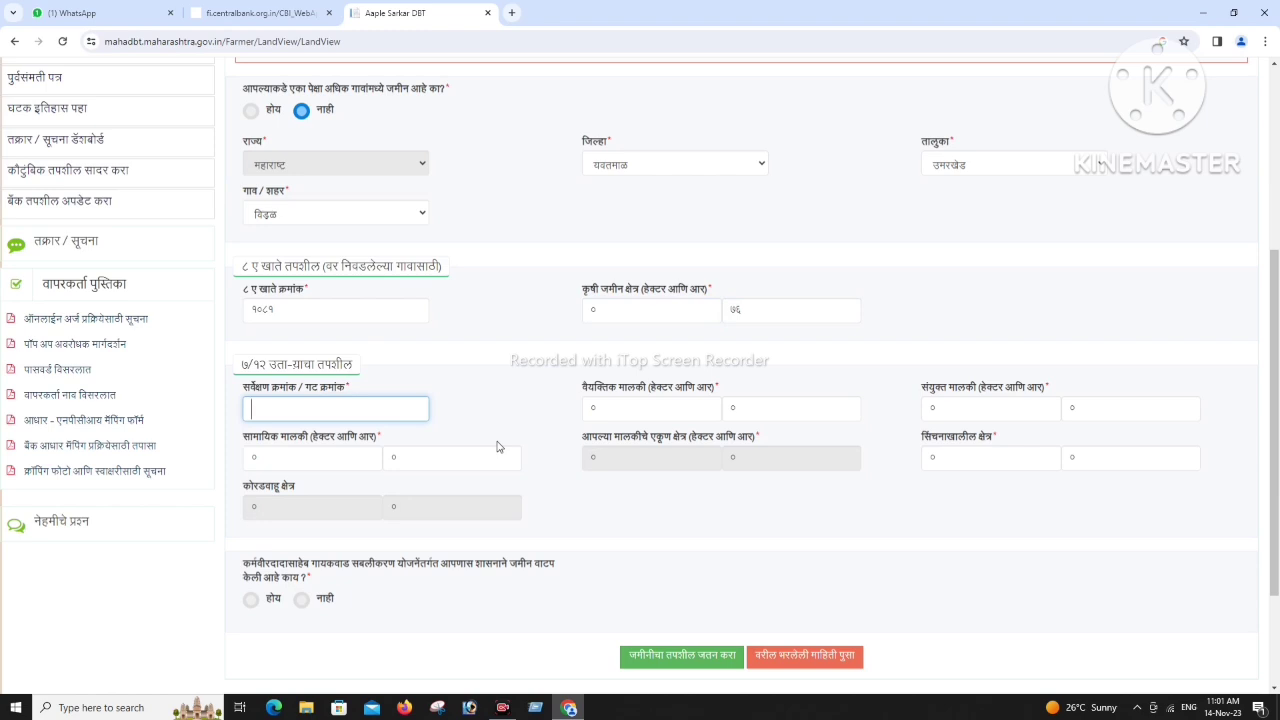
{"action": "type", "text": "२५१/३"}
{"action": "key", "text": "Tab"}
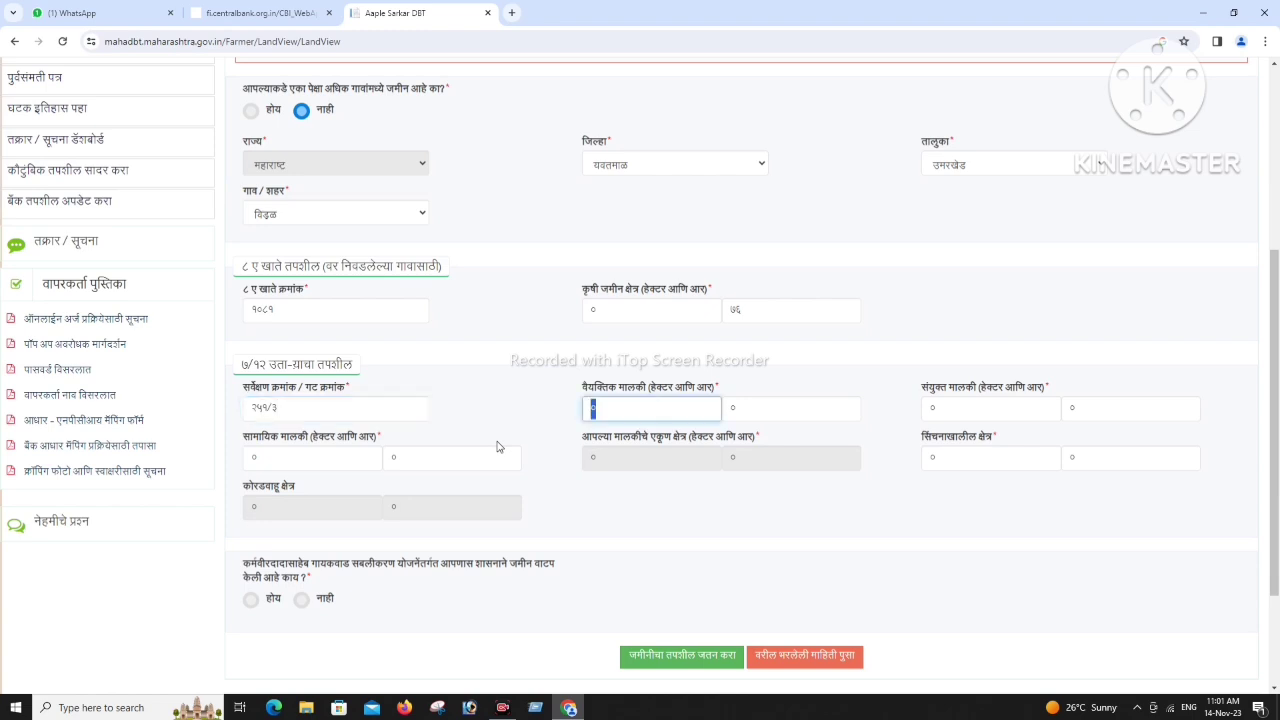
Enter 53 R as the individual ownership area in the 7/12 extract details.
{"action": "key", "text": "Tab"}
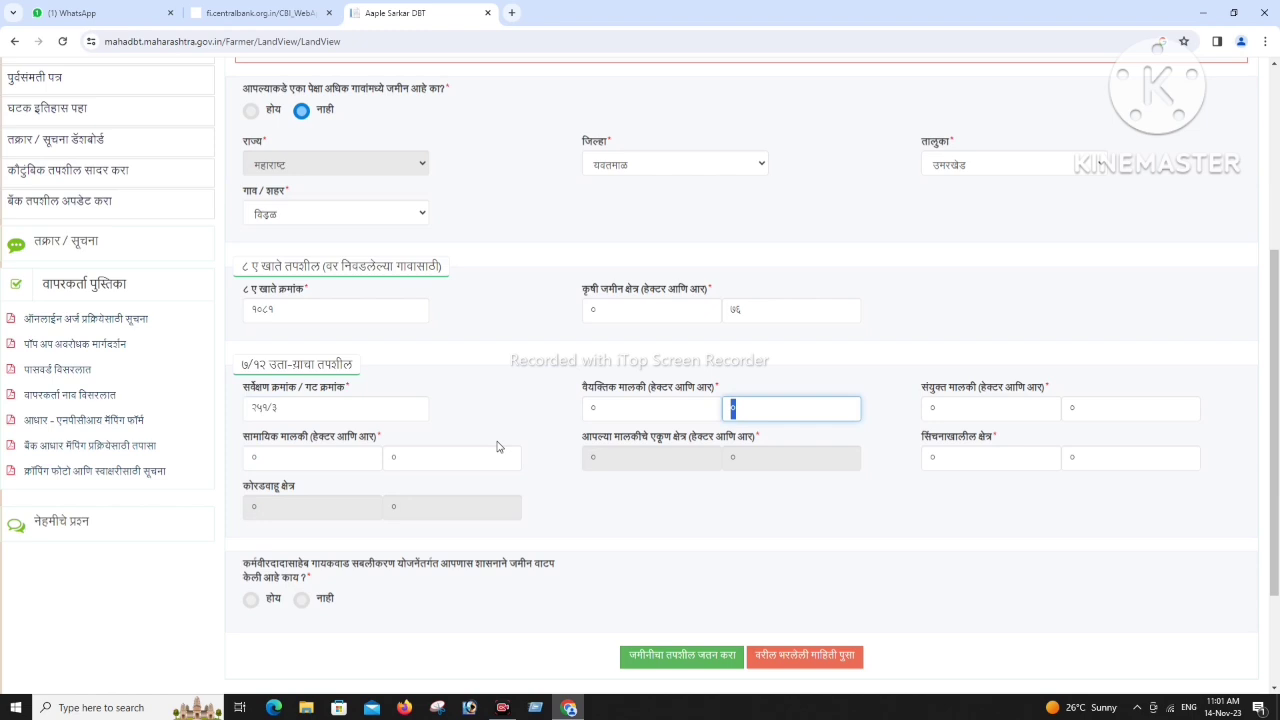
{"action": "type", "text": "५३"}
{"action": "left_click", "coordinate": [695, 510]}
Answer No (नाही) to having received government land under the Karmaveer Dadasaheb Gaikwad scheme.
{"action": "scroll", "coordinate": [695, 510], "scroll_direction": "down", "scroll_amount": 3}
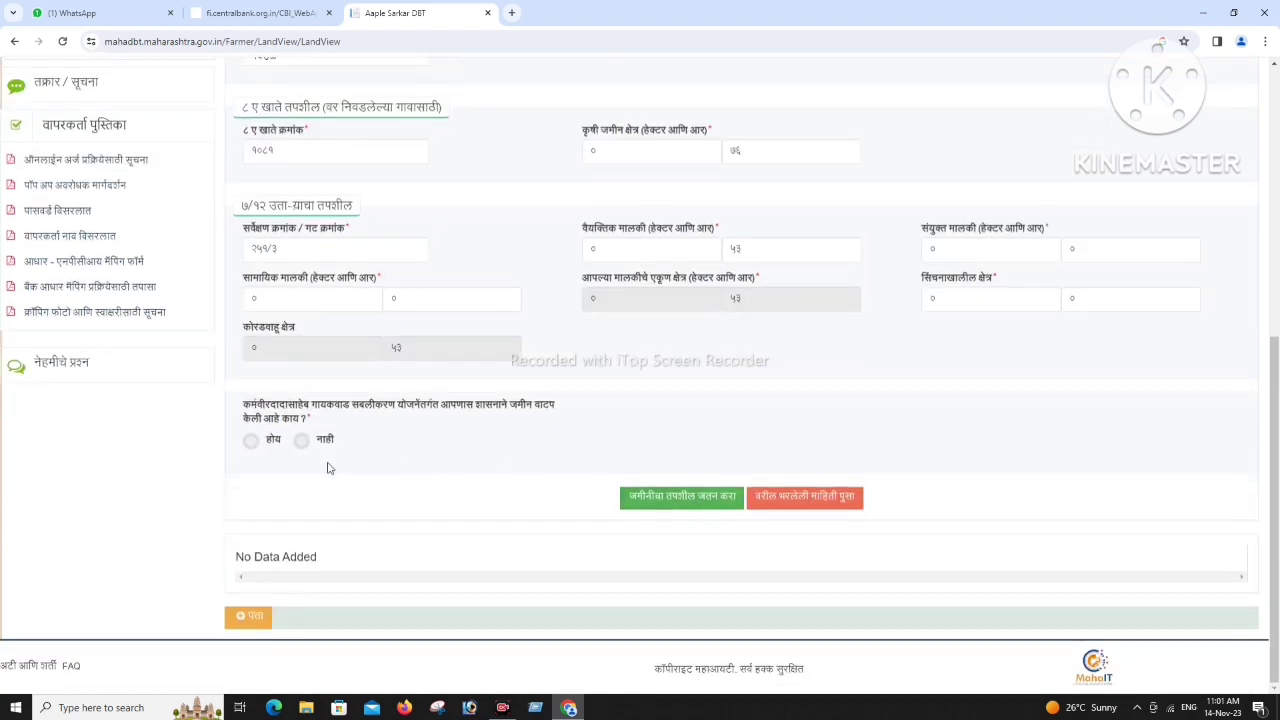
{"action": "left_click", "coordinate": [301, 440]}
Set the individual ownership area to 0 R, enter 53 R under shared ownership (सामायिक मालकी) and save the land details.
{"action": "scroll", "coordinate": [730, 330], "scroll_direction": "up", "scroll_amount": 2}
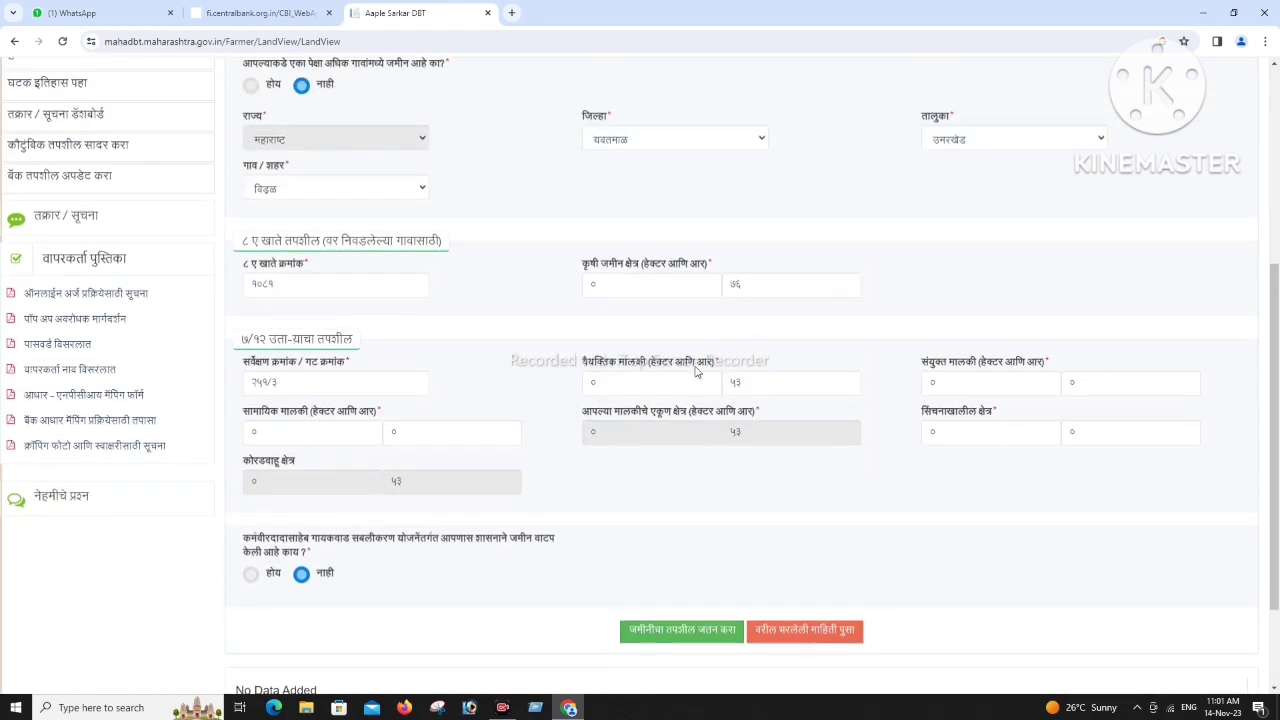
{"action": "double_click", "coordinate": [735, 383]}
{"action": "type", "text": "०"}
{"action": "key", "text": "Tab"}
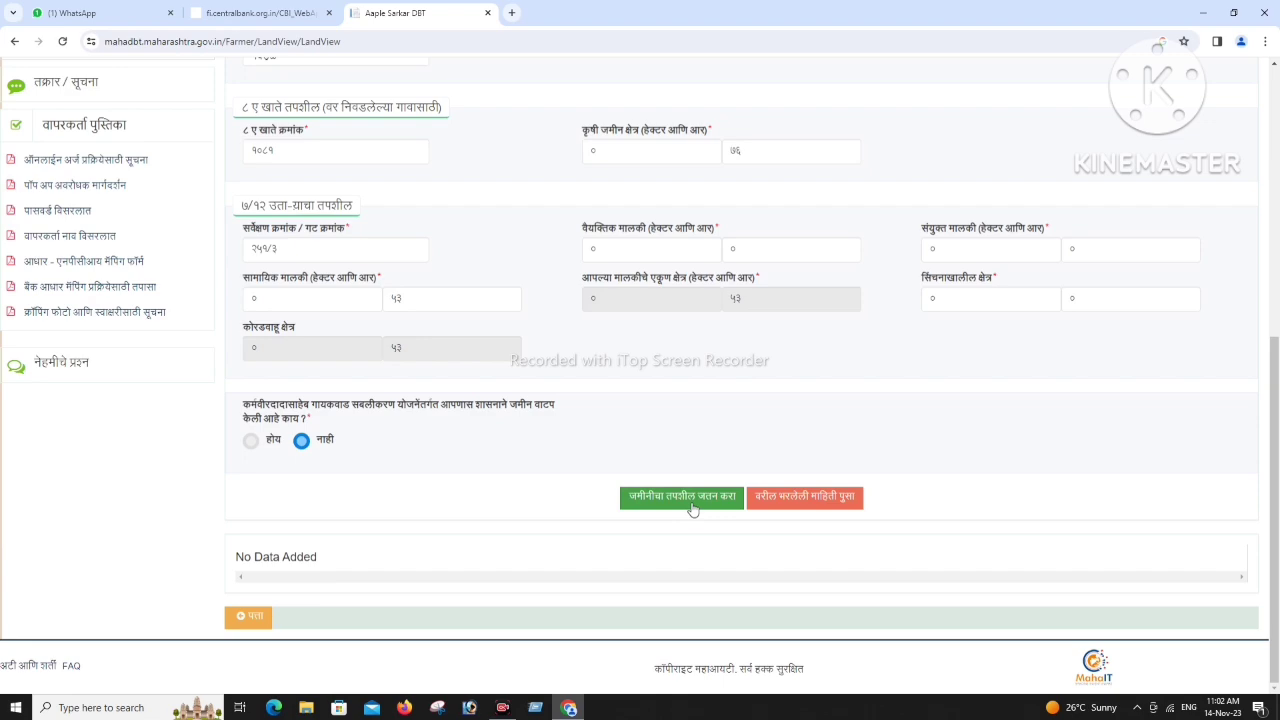
{"action": "left_click", "coordinate": [692, 500]}
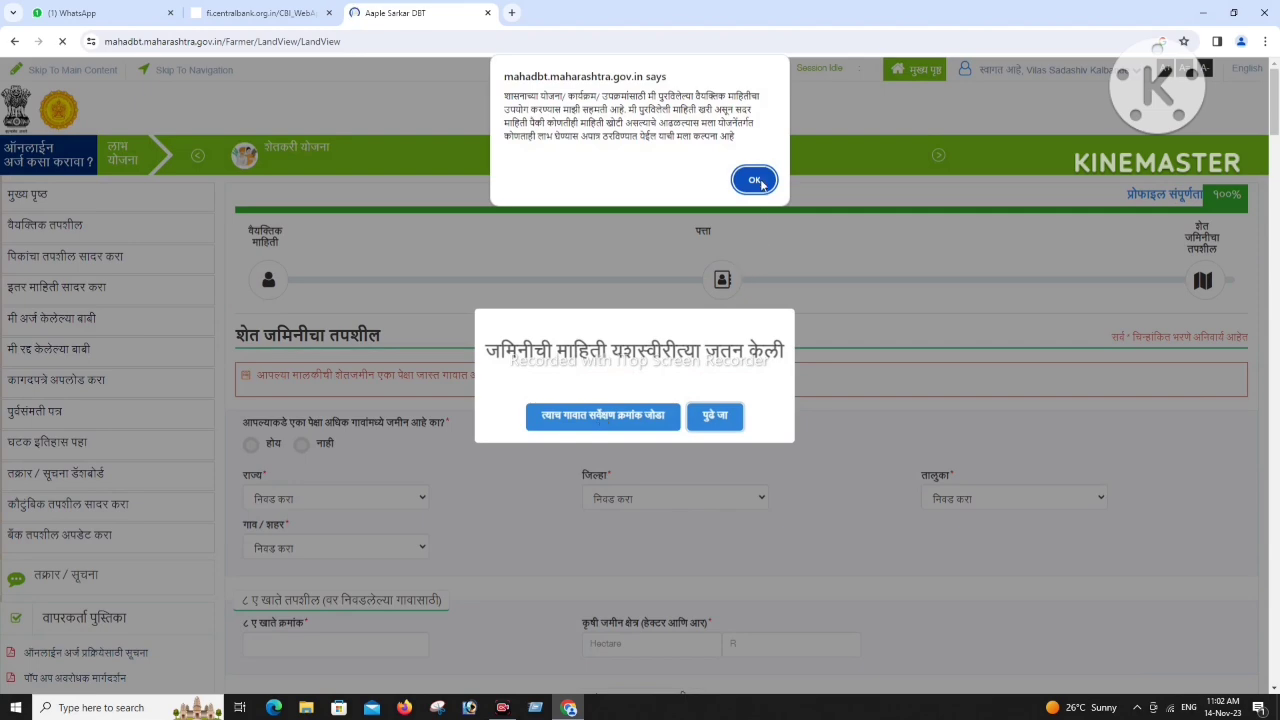
Add another survey number in the same village, entering 251/3 (२५१/३) as the survey or gat number.
{"action": "left_click", "coordinate": [624, 416]}
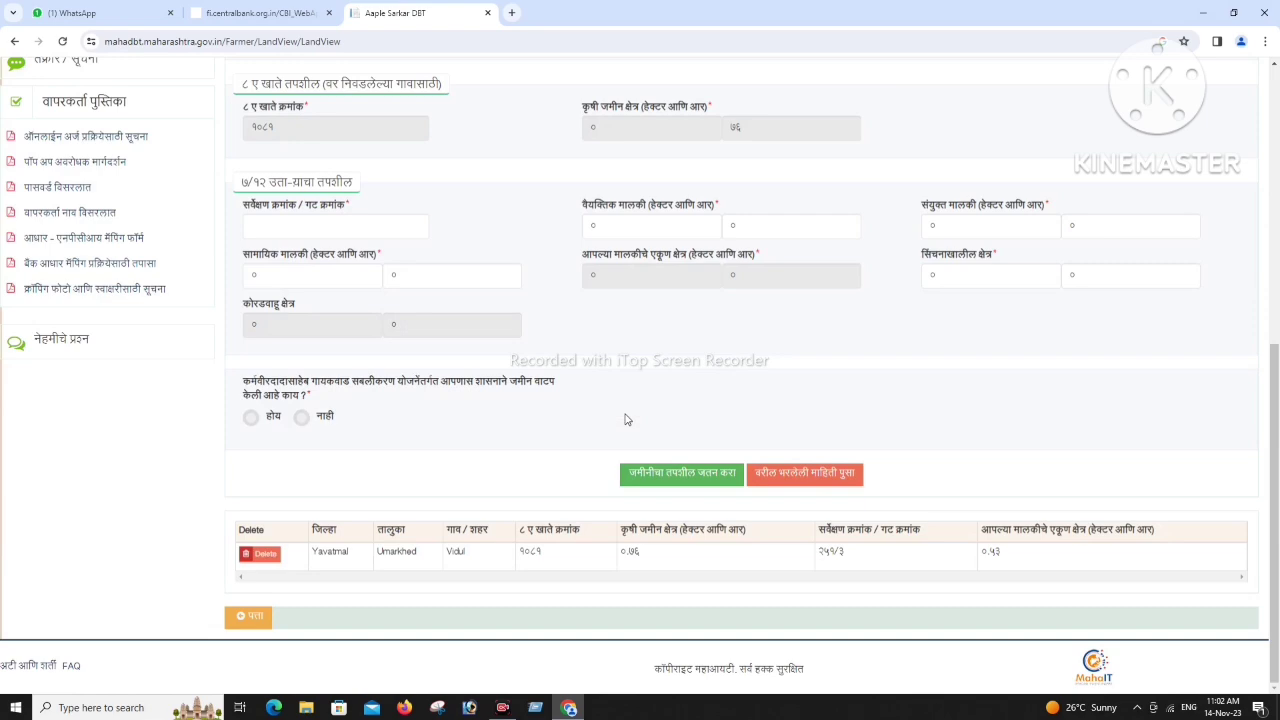
{"action": "scroll", "coordinate": [381, 351], "scroll_direction": "up", "scroll_amount": 4}
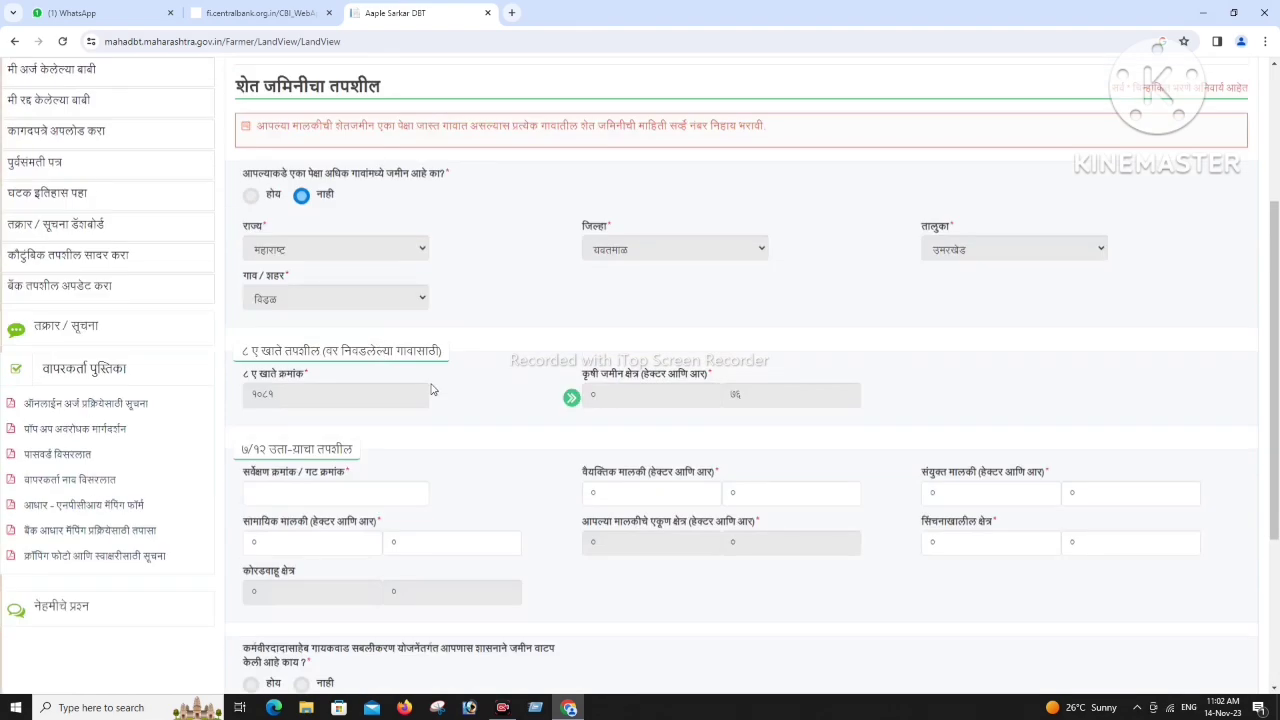
{"action": "left_click", "coordinate": [284, 485]}
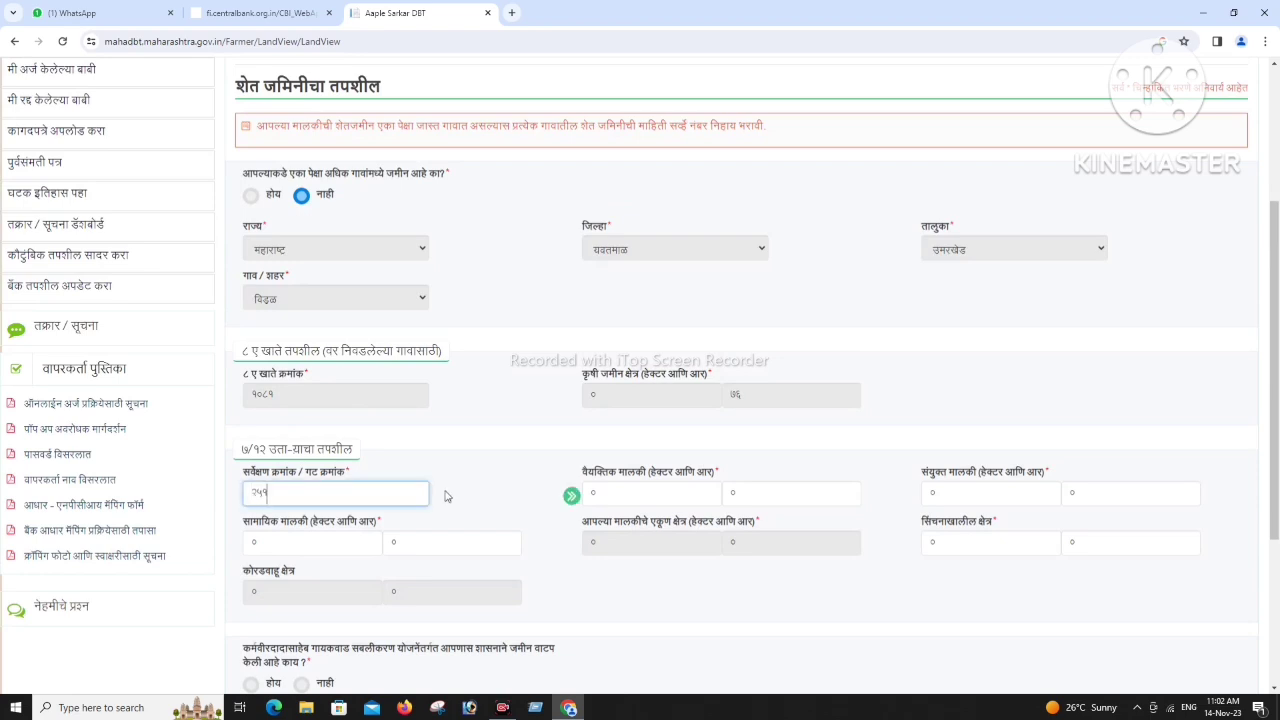
{"action": "key", "text": "Tab"}
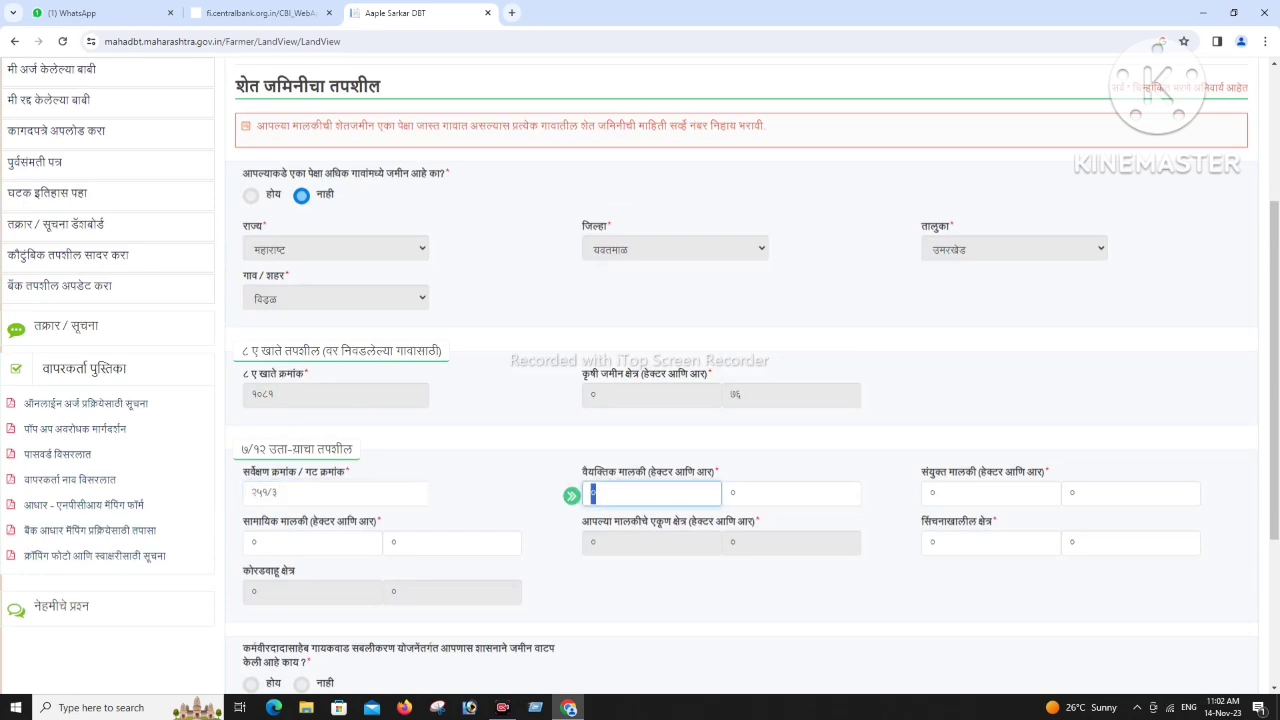
Enter 23 R as the shared ownership area (सामायिक मालकी) for this survey number.
{"action": "double_click", "coordinate": [395, 543]}
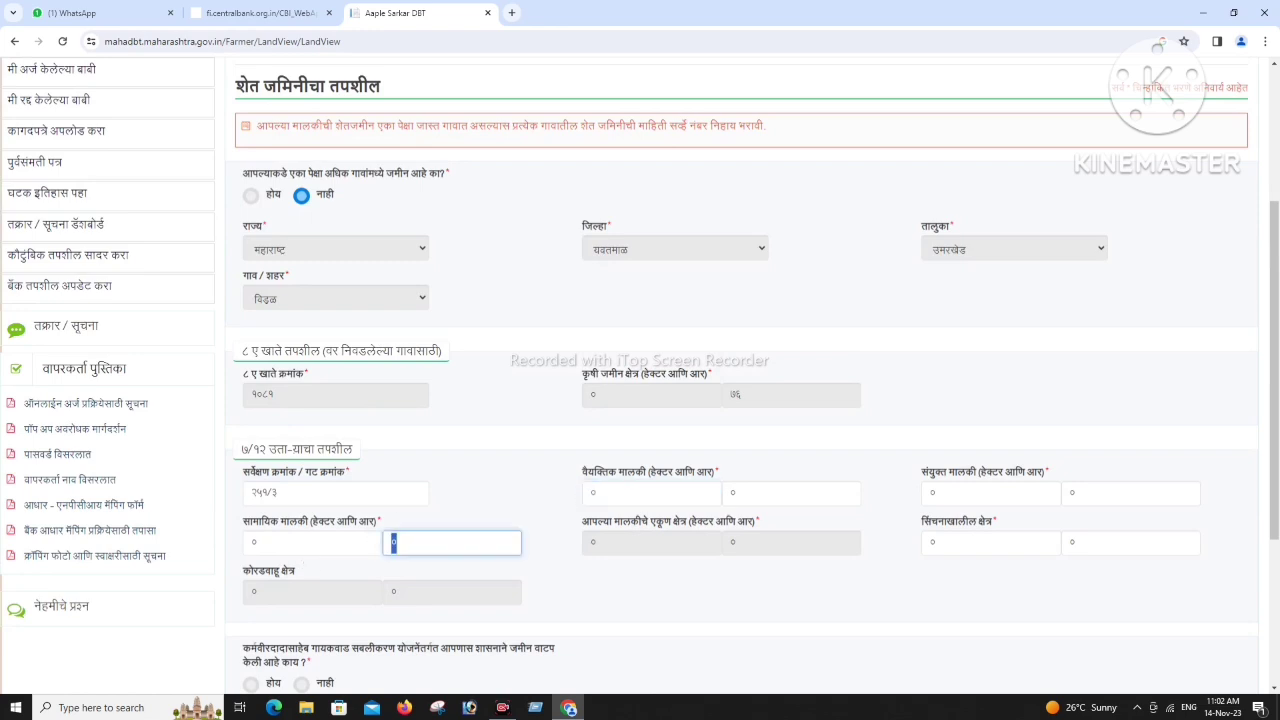
{"action": "key", "text": "Tab"}
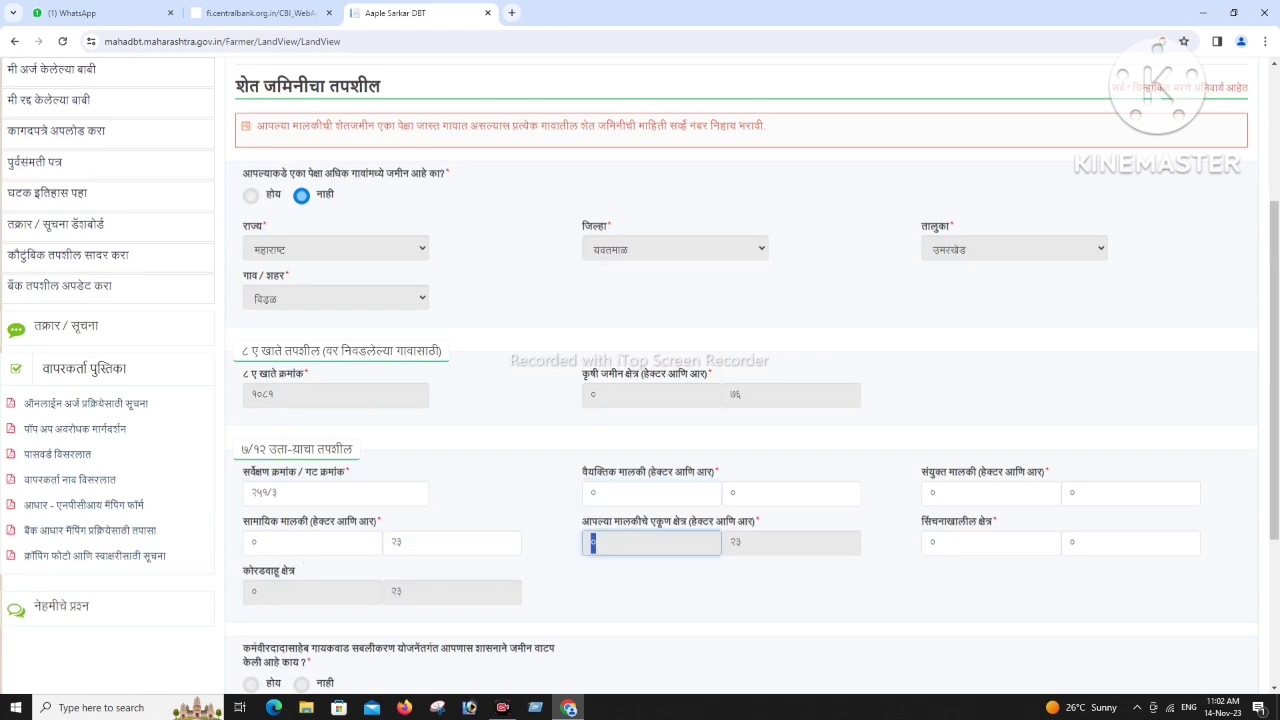
{"action": "left_click", "coordinate": [811, 584]}
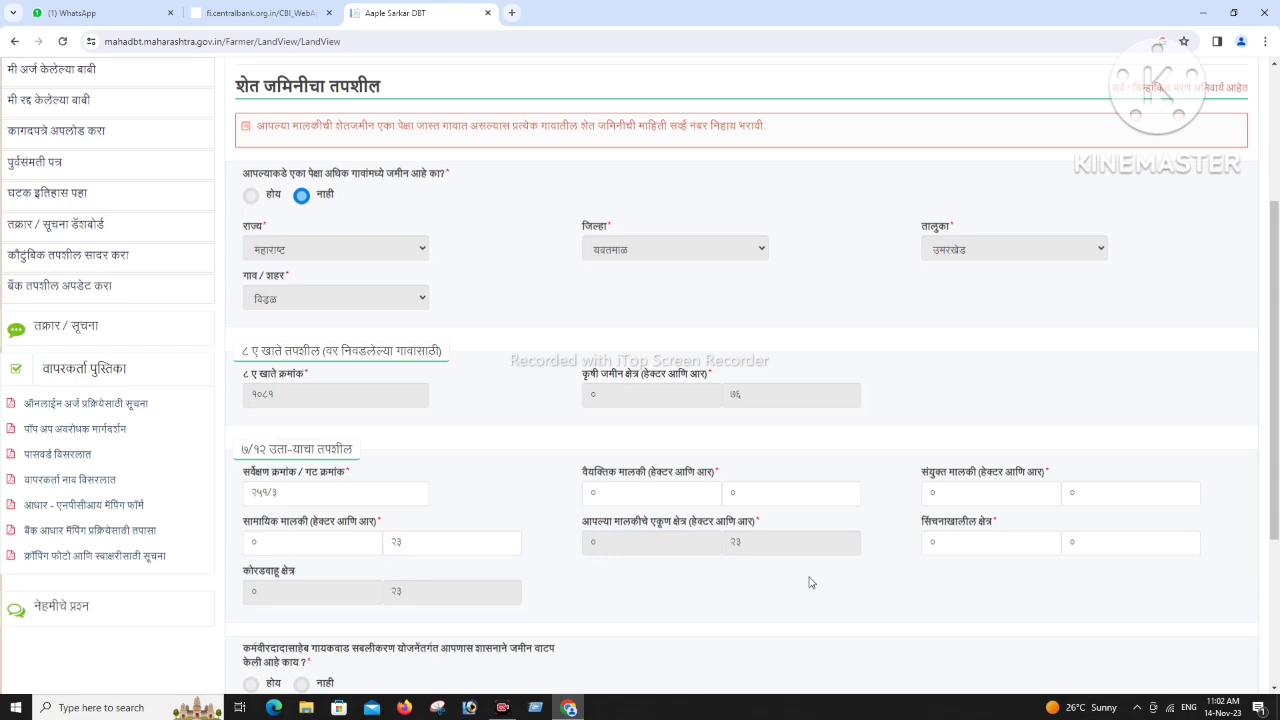
Answer No (नाही) to having received government land under the Karmaveer Dadasaheb Gaikwad scheme and save the land details.
{"action": "scroll", "coordinate": [648, 545], "scroll_direction": "down", "scroll_amount": 2}
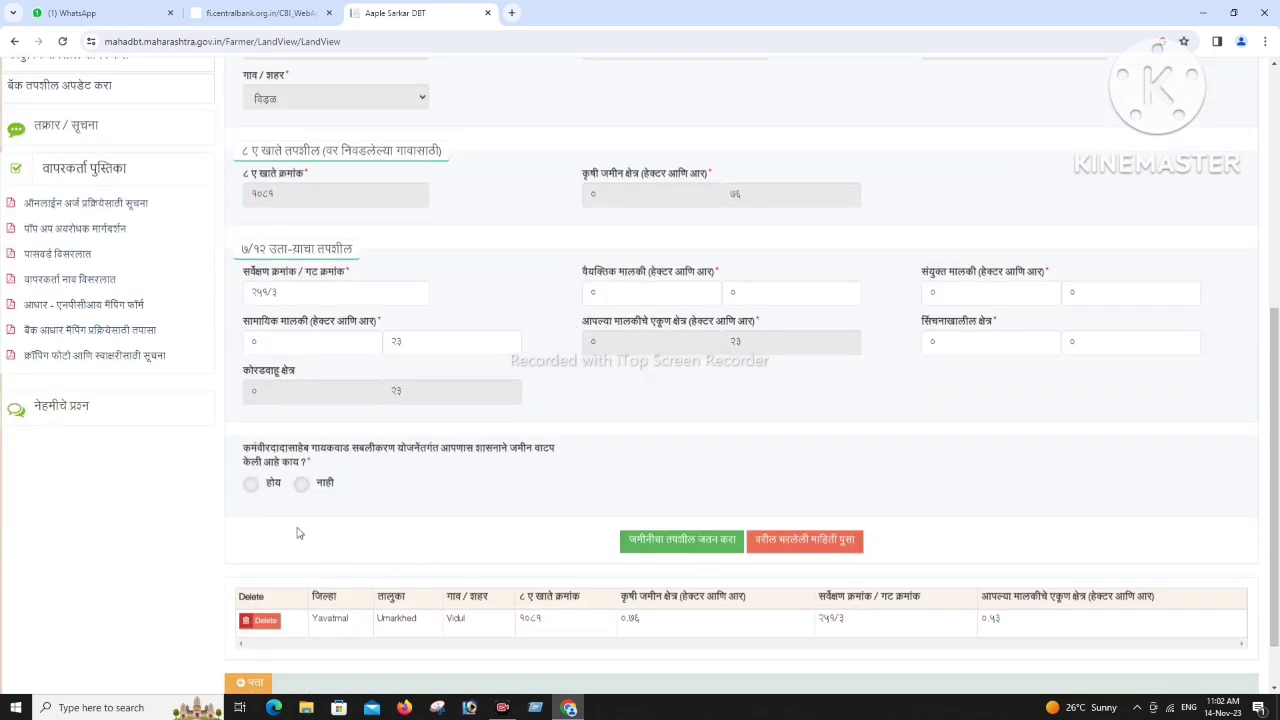
{"action": "left_click", "coordinate": [301, 486]}
{"action": "scroll", "coordinate": [606, 563], "scroll_direction": "down", "scroll_amount": 1}
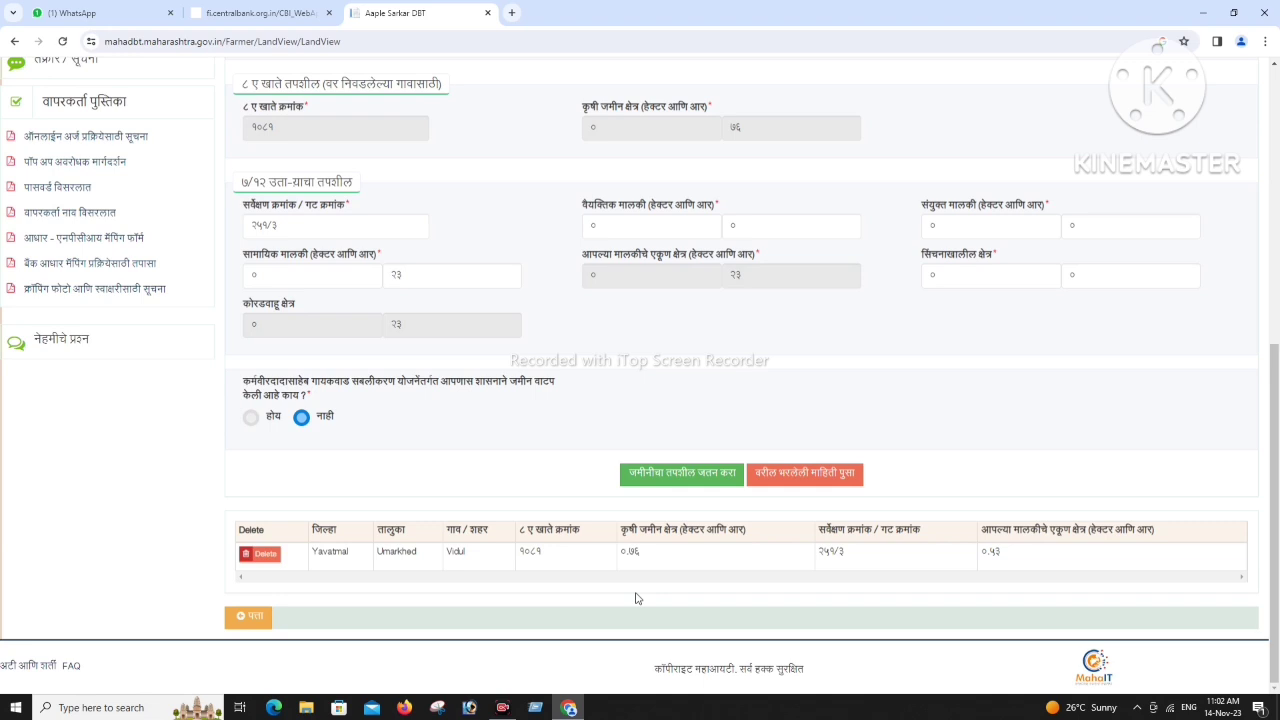
{"action": "left_click", "coordinate": [697, 472]}
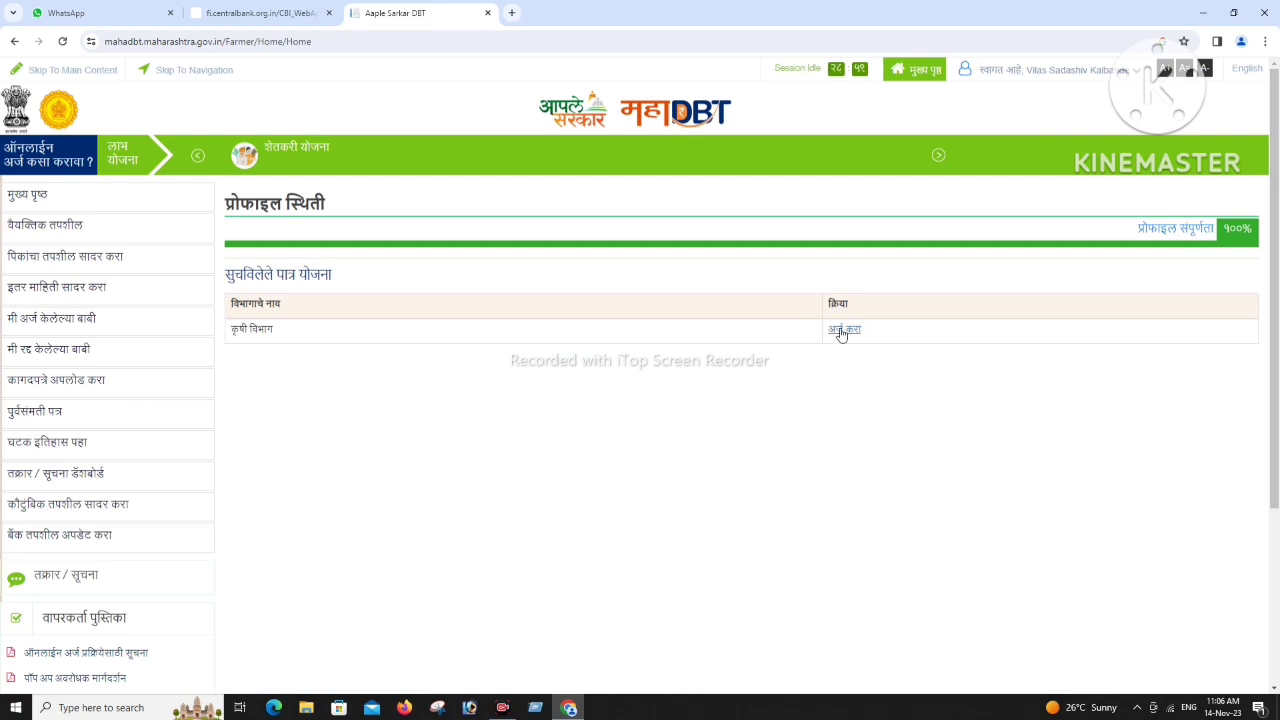
Start an Agriculture Department (कृषी विभाग) application and open item selection for the special scheme for Scheduled Caste and Tribe farmers.
{"action": "left_click", "coordinate": [841, 334]}
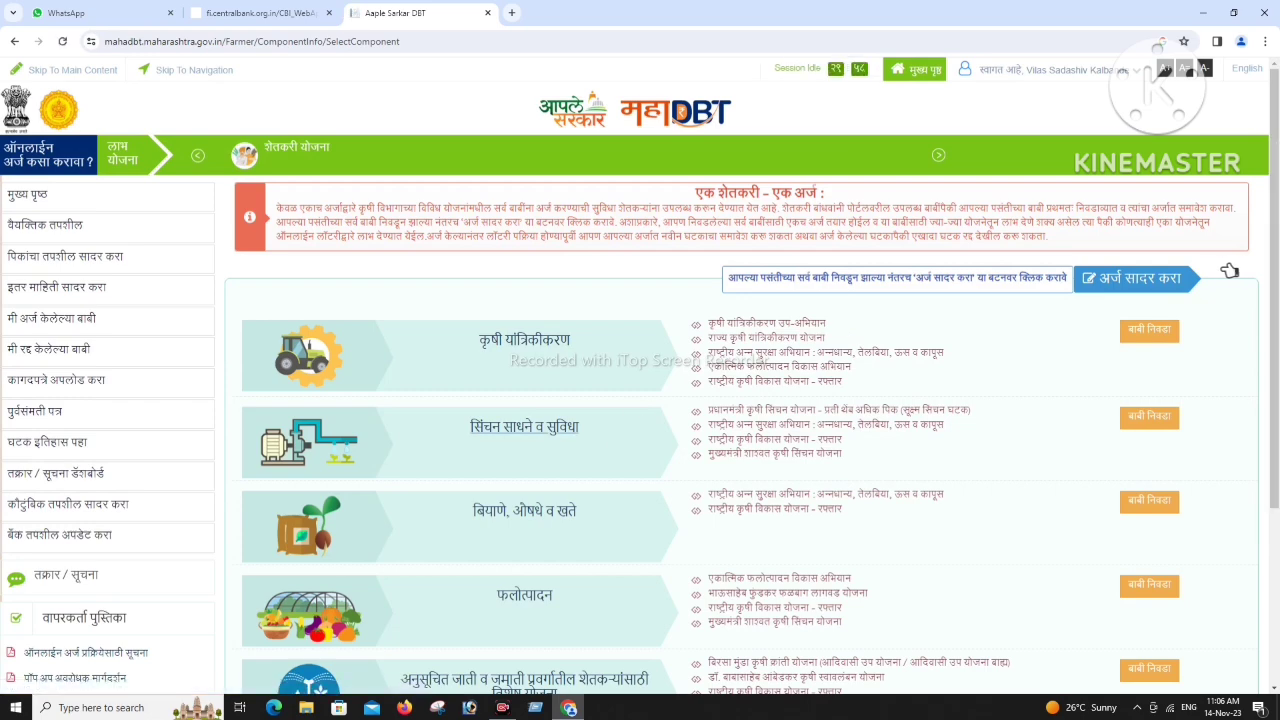
{"action": "scroll", "coordinate": [1226, 271], "scroll_direction": "down", "scroll_amount": 3}
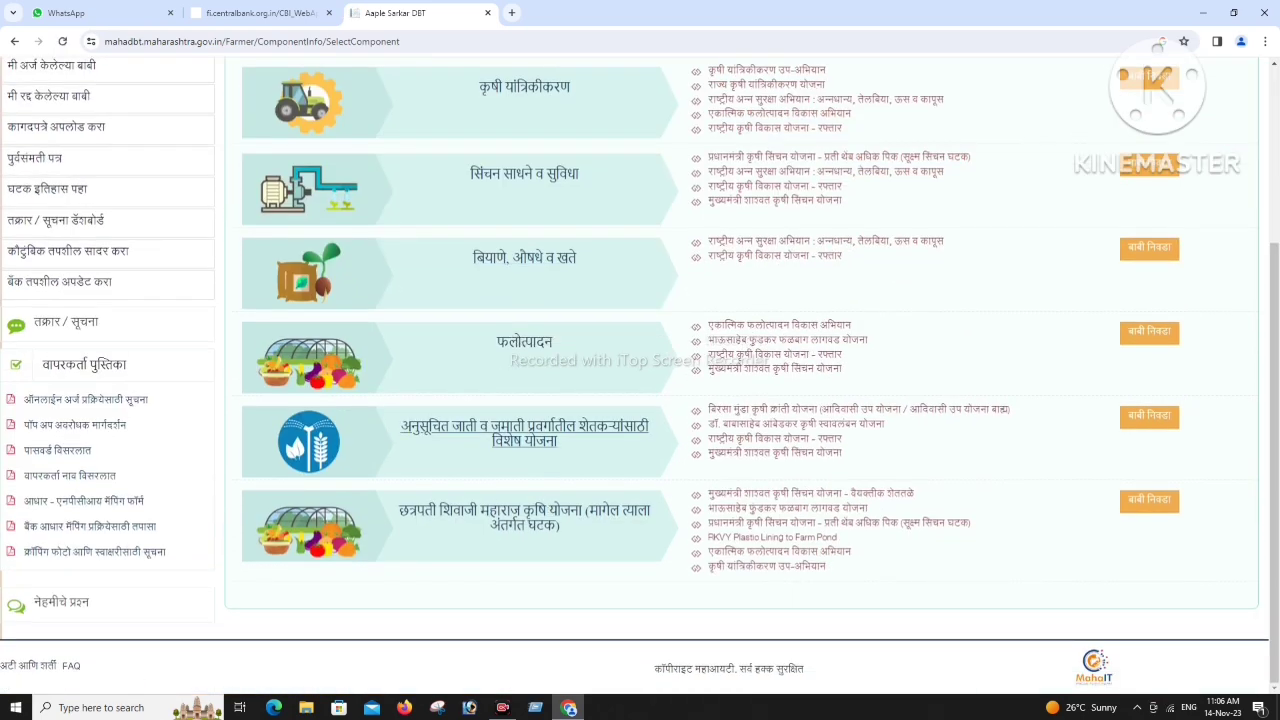
{"action": "left_click_drag", "start_coordinate": [400, 425], "coordinate": [556, 452]}
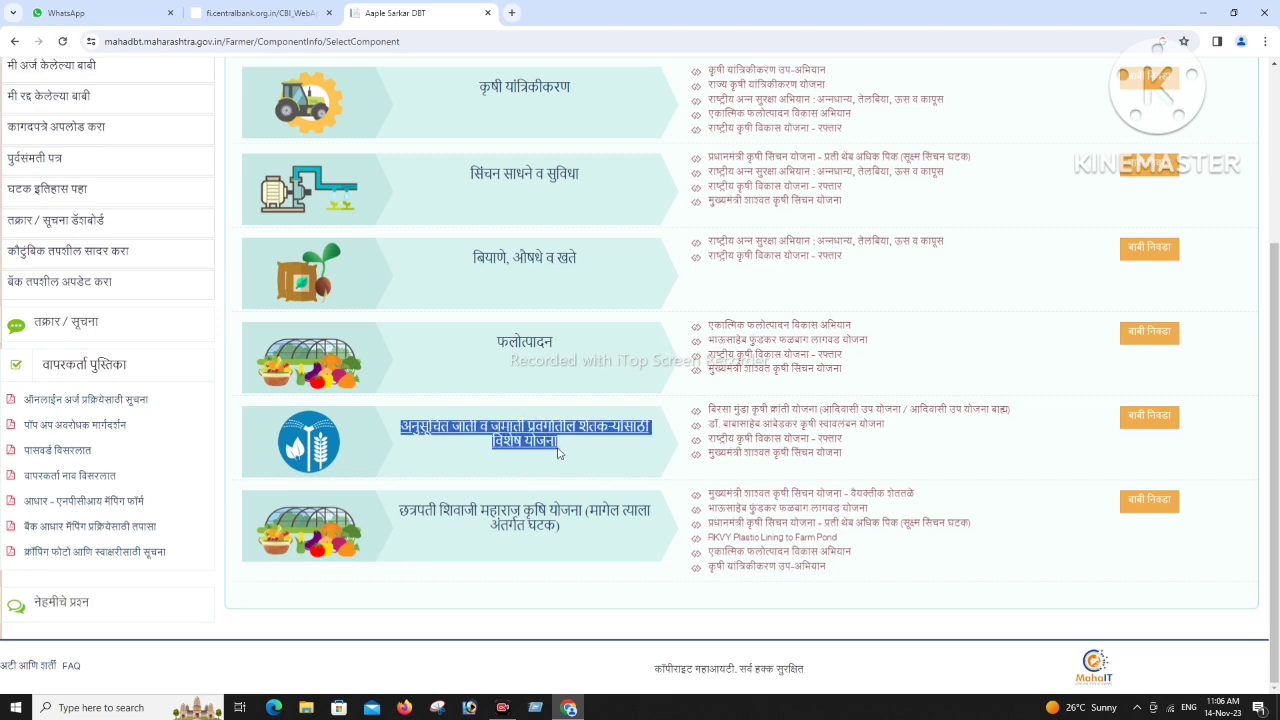
{"action": "left_click", "coordinate": [1148, 416]}
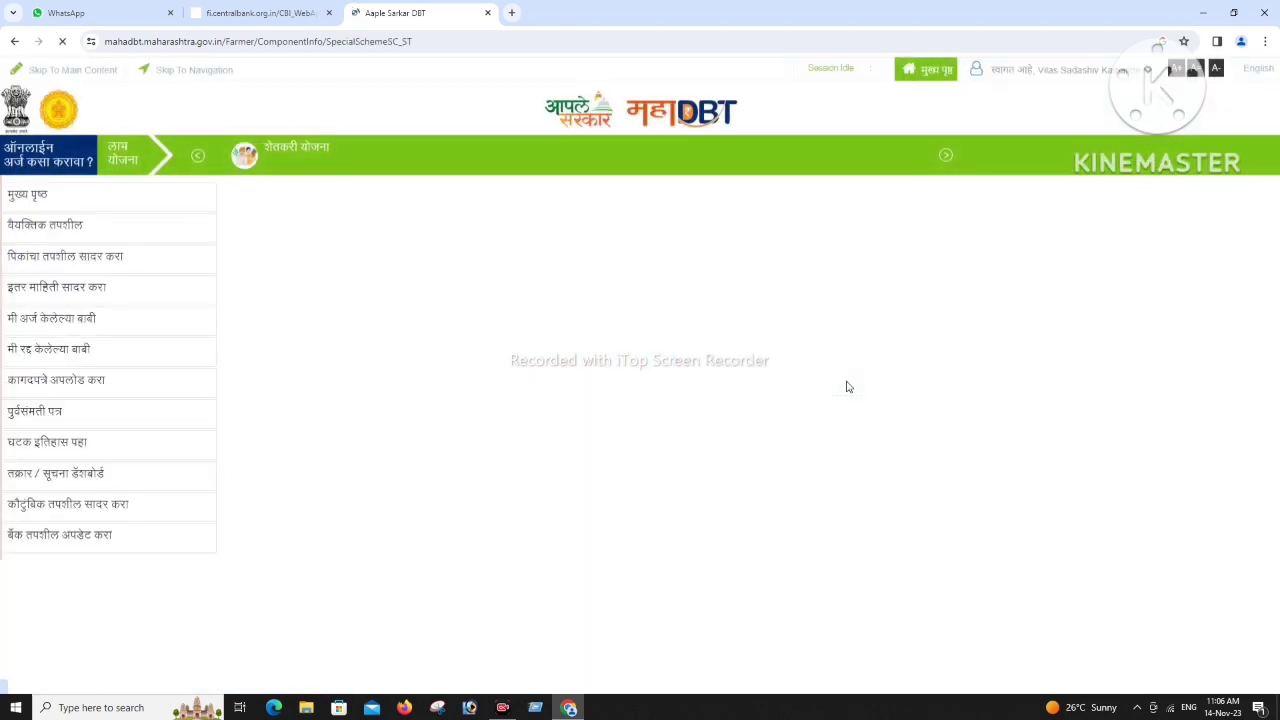
{"action": "left_click", "coordinate": [754, 177]}
Choose survey number 251/3 (२५१/३) for the special scheme, keeping Umarkhed (उमरखेड) as the taluka.
{"action": "left_click", "coordinate": [316, 397]}
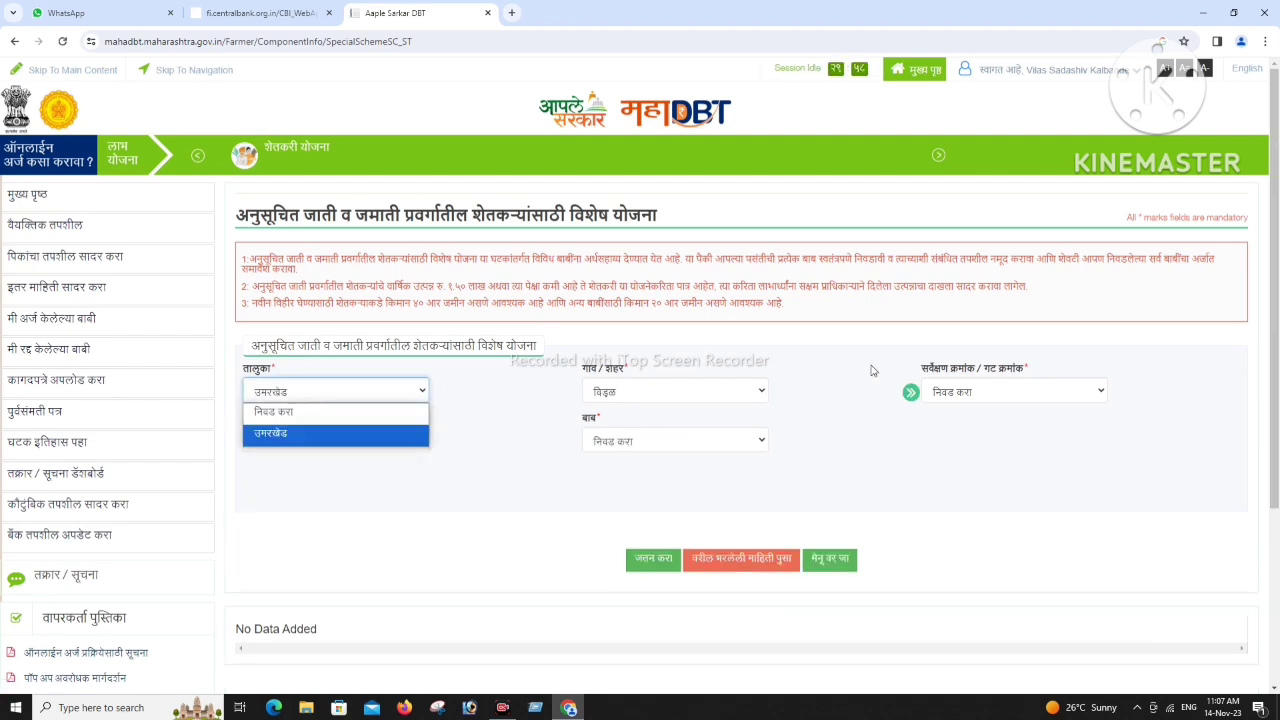
{"action": "left_click", "coordinate": [983, 393]}
{"action": "left_click", "coordinate": [983, 393]}
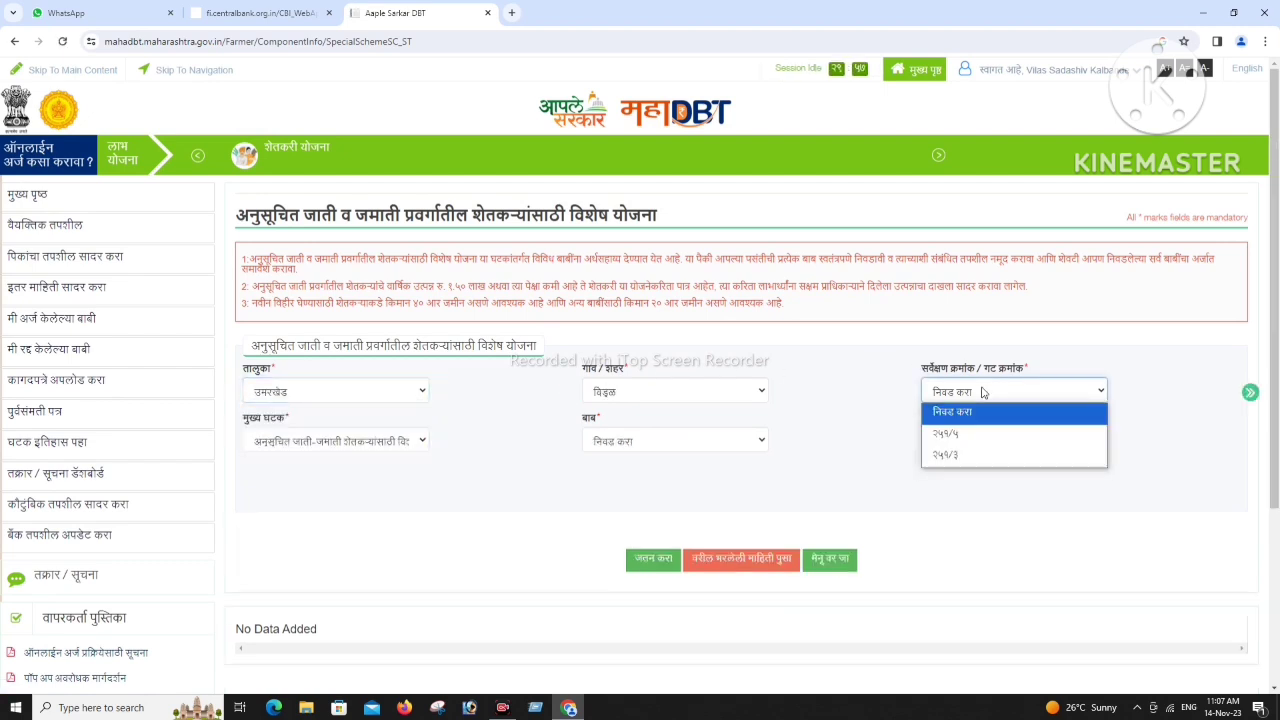
{"action": "left_click", "coordinate": [966, 455]}
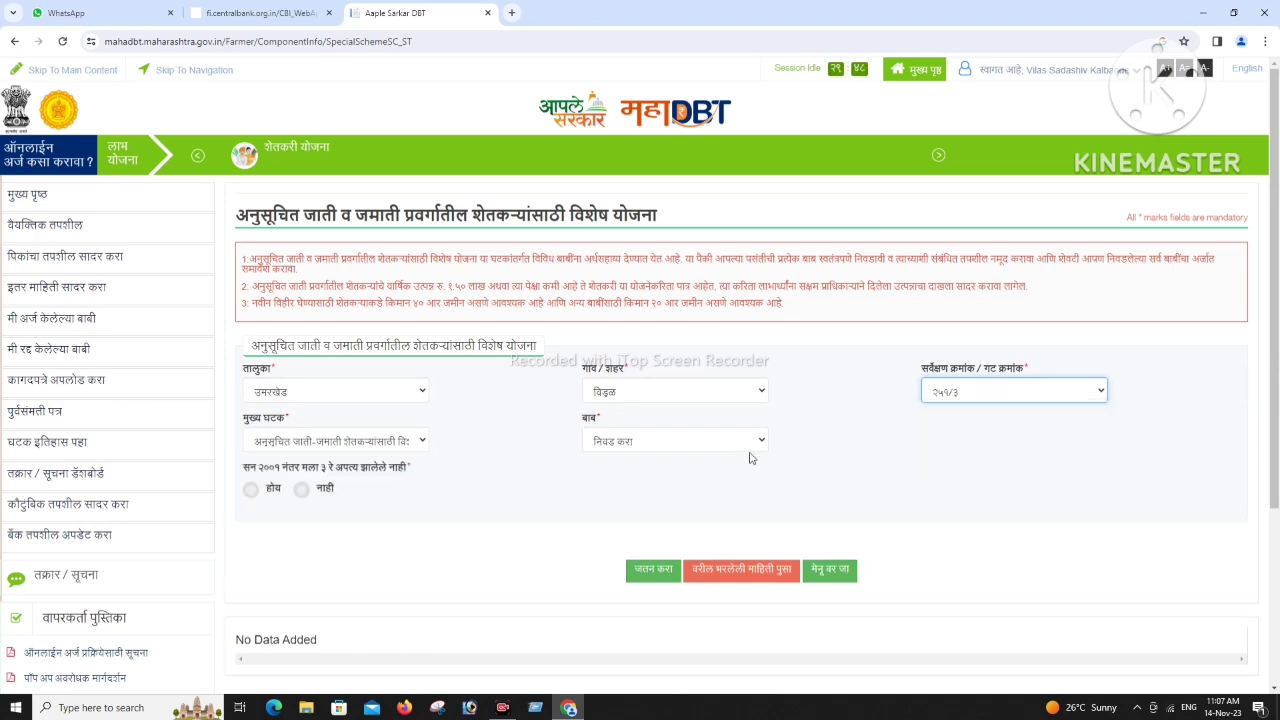
Select new well construction (नवीन विहिरीचे बांधकाम) as the item and answer No (नाही) to the question about a third child after 2001.
{"action": "left_click", "coordinate": [648, 441]}
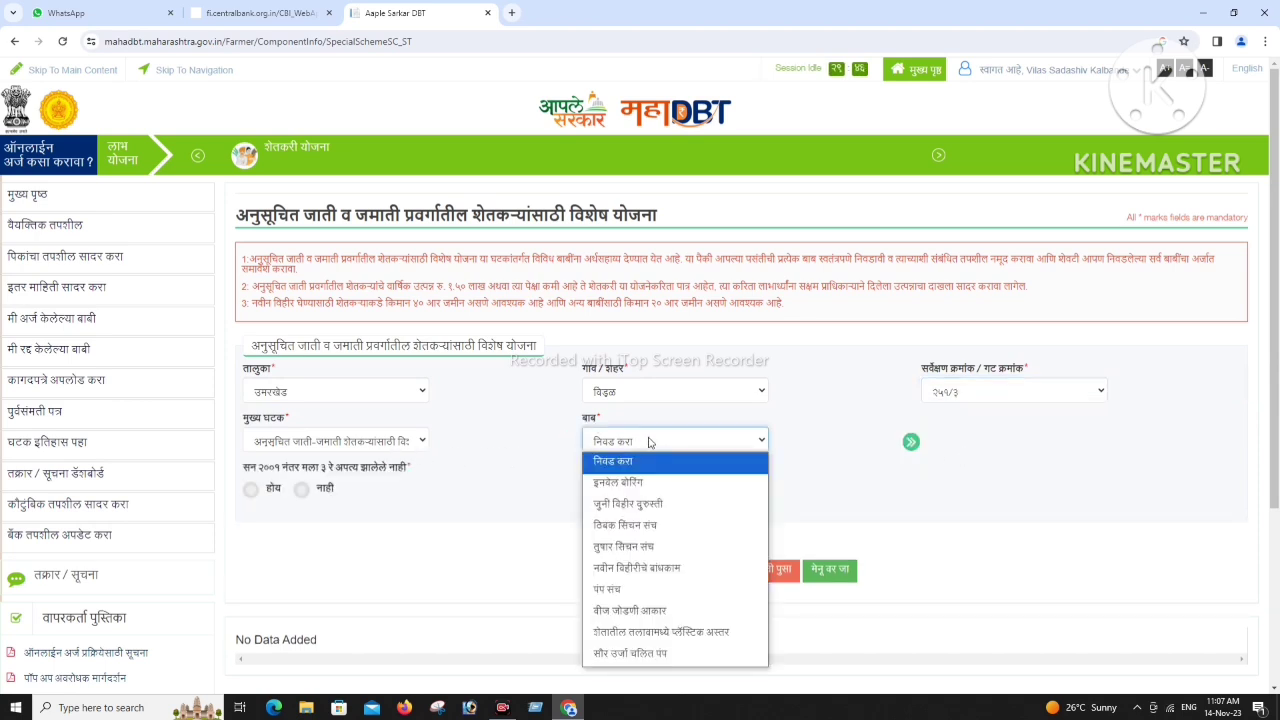
{"action": "left_click", "coordinate": [670, 568]}
{"action": "left_click", "coordinate": [304, 494]}
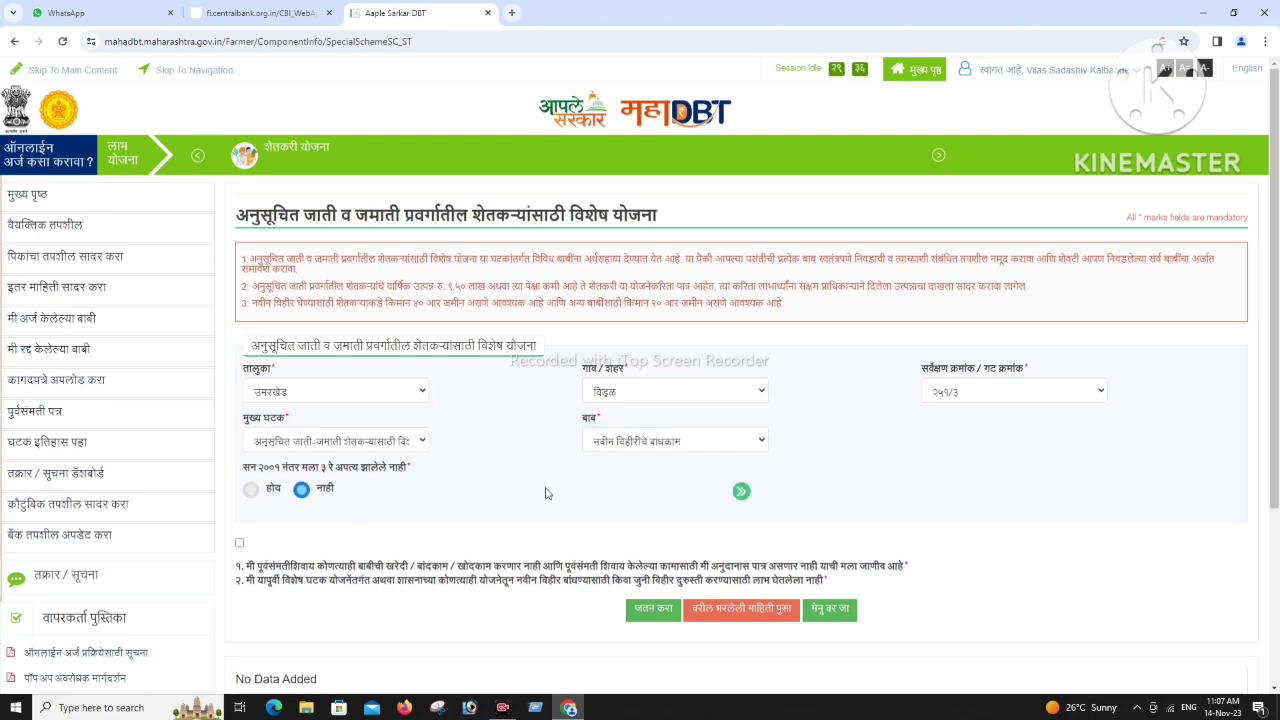
Accept the well construction declaration, save the item, and answer Yes to choosing more items.
{"action": "scroll", "coordinate": [546, 493], "scroll_direction": "down", "scroll_amount": 2}
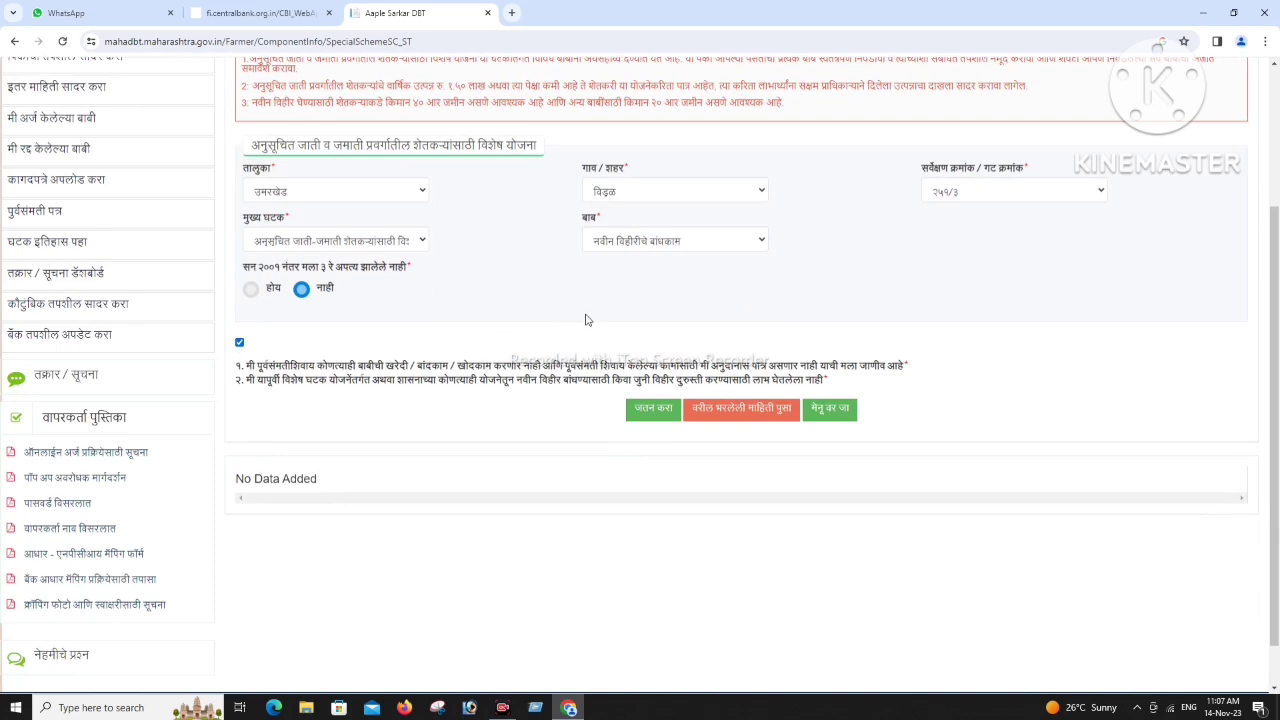
{"action": "left_click", "coordinate": [650, 418]}
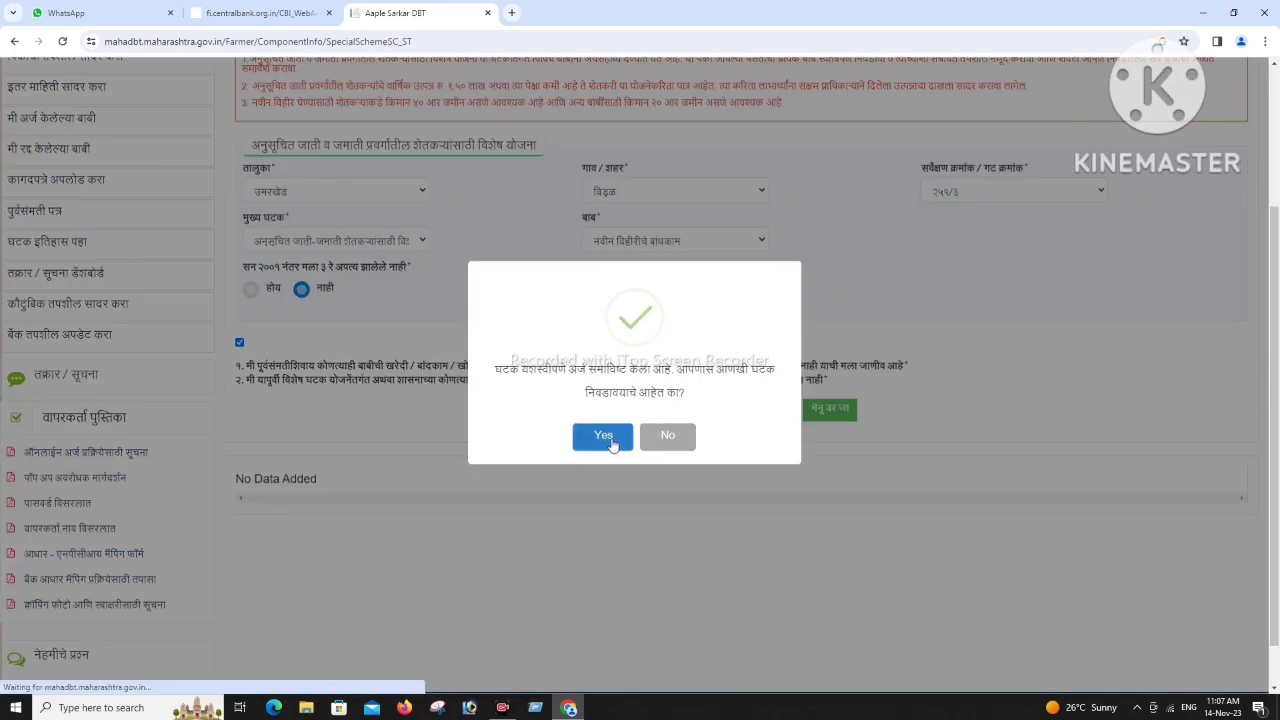
{"action": "left_click", "coordinate": [603, 437]}
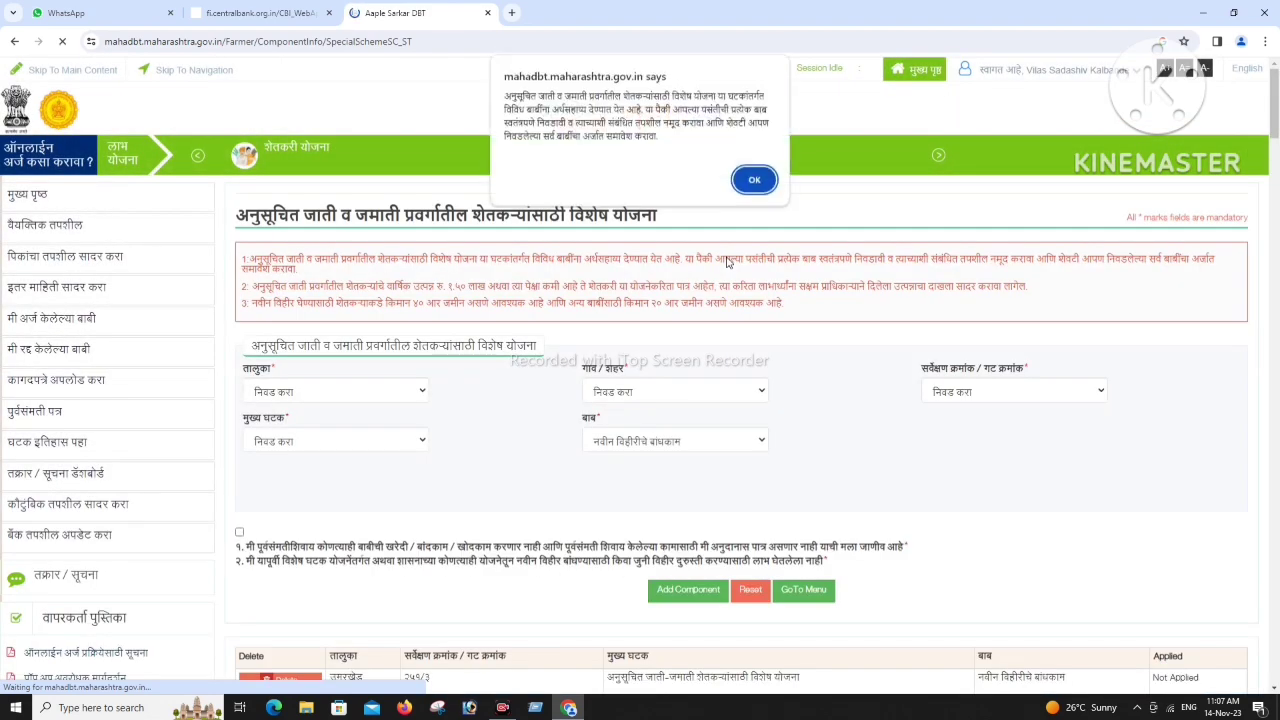
{"action": "left_click", "coordinate": [758, 182]}
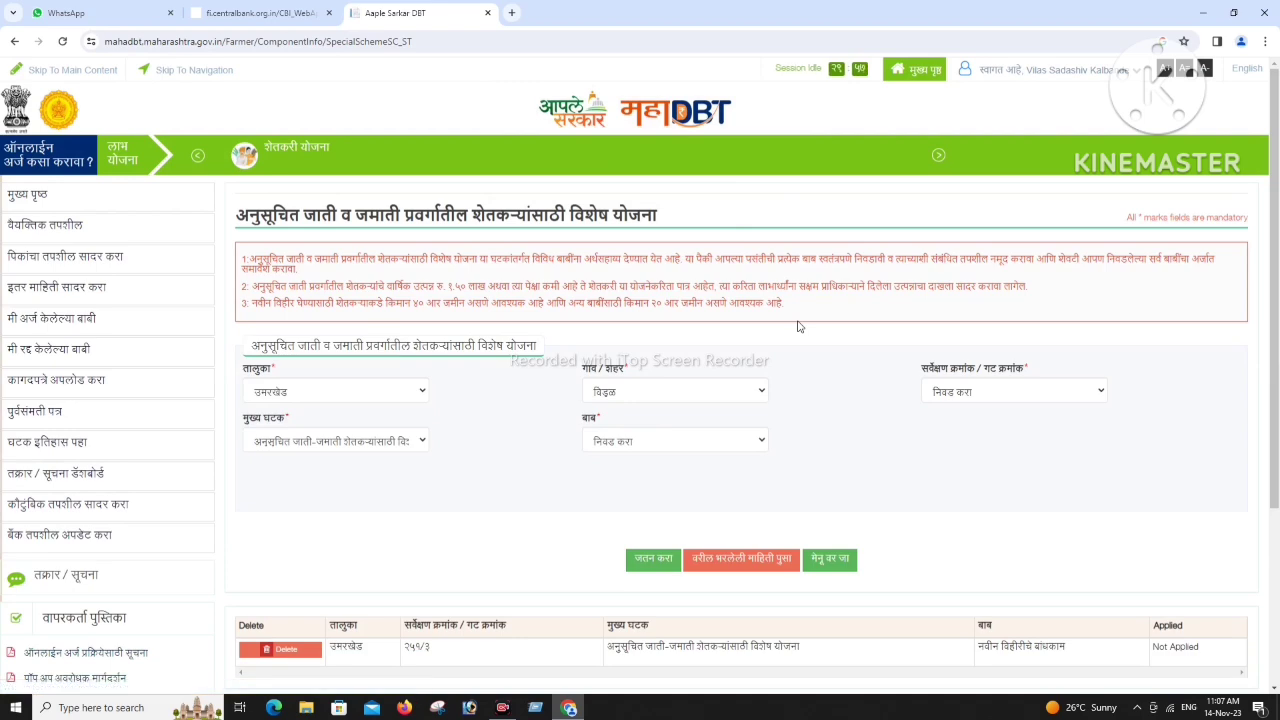
Return to the scheme menu, proceed to application submission, and show the items selected for Umarkhed (उमरखेड) taluka.
{"action": "scroll", "coordinate": [831, 389], "scroll_direction": "down", "scroll_amount": 3}
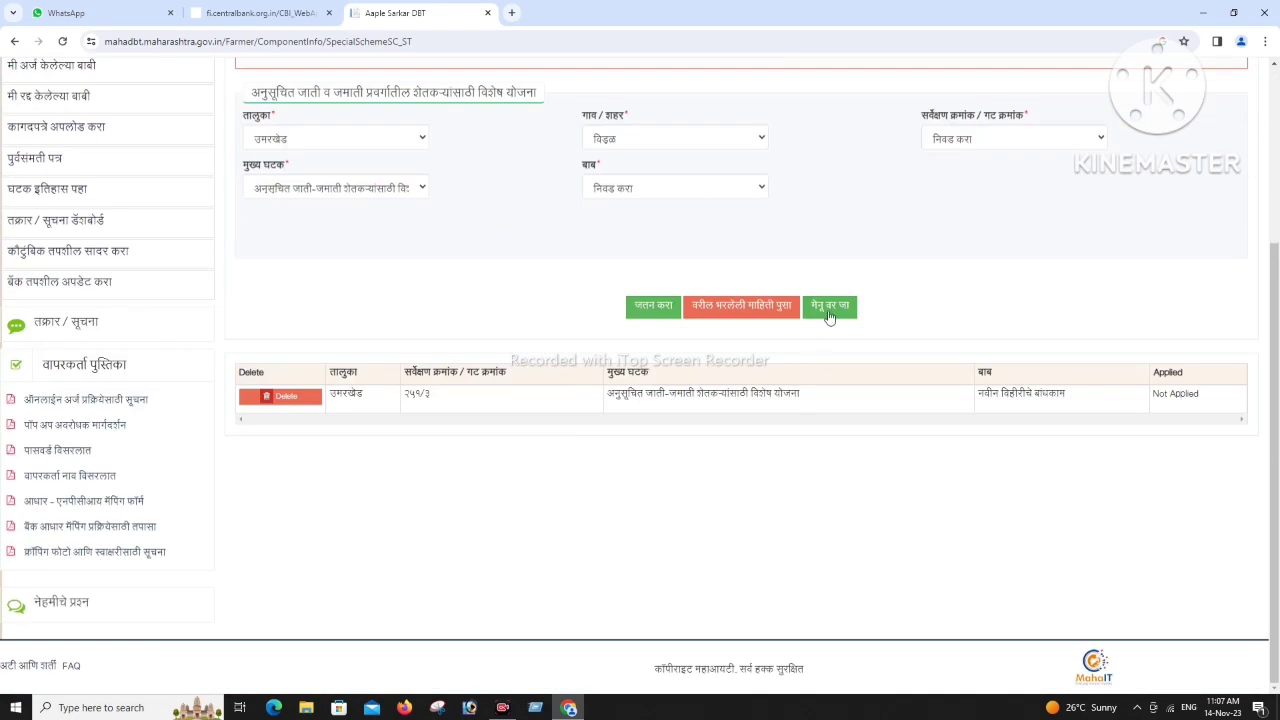
{"action": "left_click", "coordinate": [828, 308]}
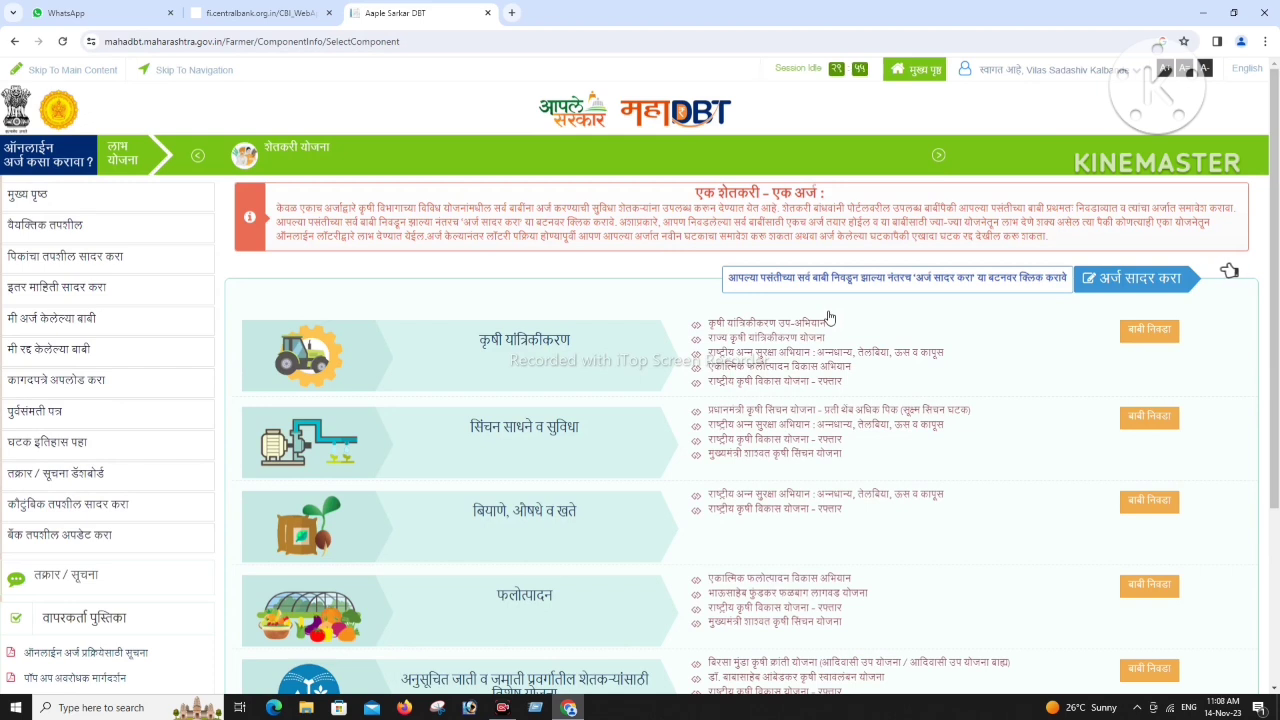
{"action": "left_click", "coordinate": [1160, 282]}
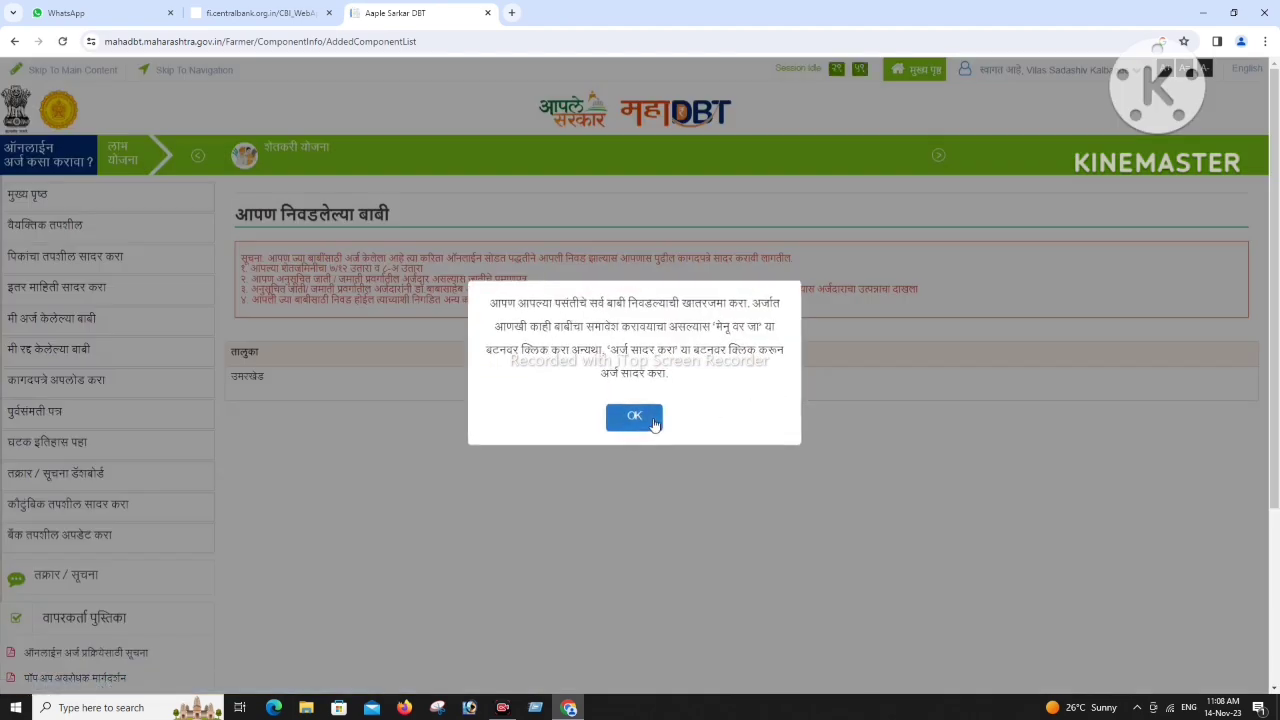
{"action": "left_click", "coordinate": [635, 417]}
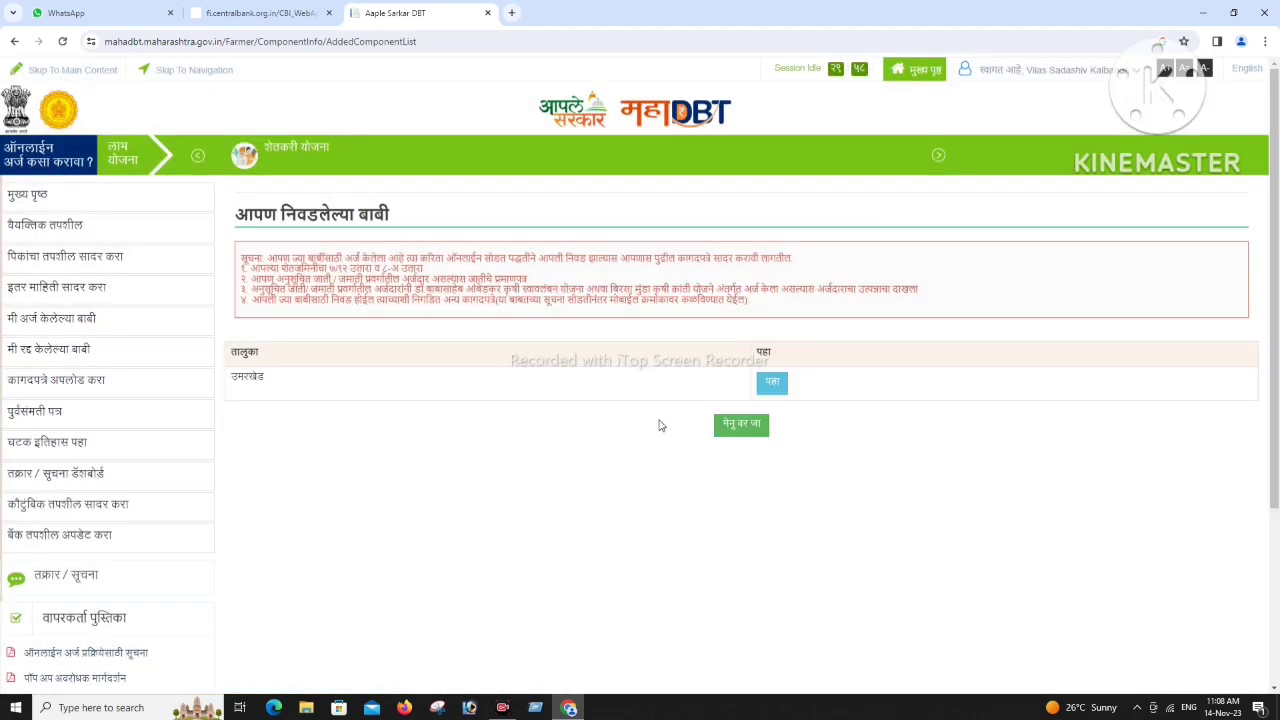
{"action": "left_click", "coordinate": [770, 386]}
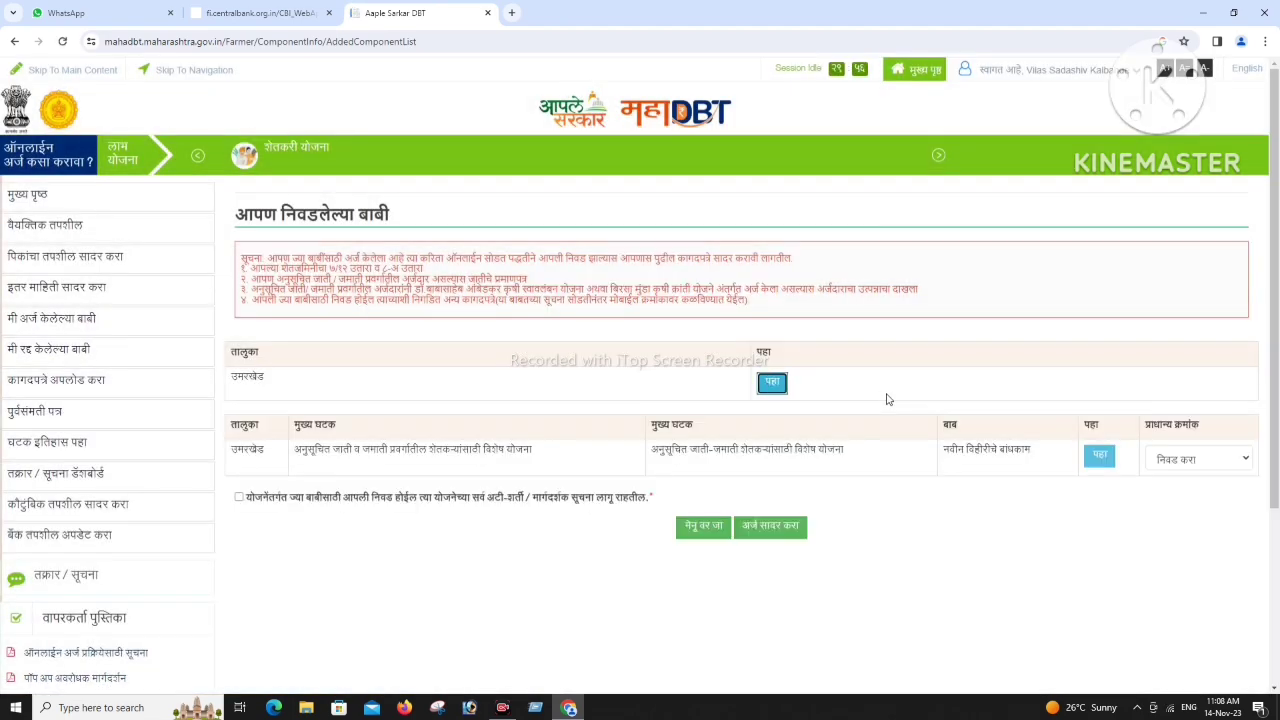
Set the priority number for the new well item, accept the scheme terms, and submit the application.
{"action": "scroll", "coordinate": [885, 399], "scroll_direction": "down", "scroll_amount": 2}
{"action": "left_click", "coordinate": [1185, 260]}
{"action": "left_click", "coordinate": [1173, 304]}
{"action": "left_click", "coordinate": [239, 297]}
{"action": "left_click", "coordinate": [763, 328]}
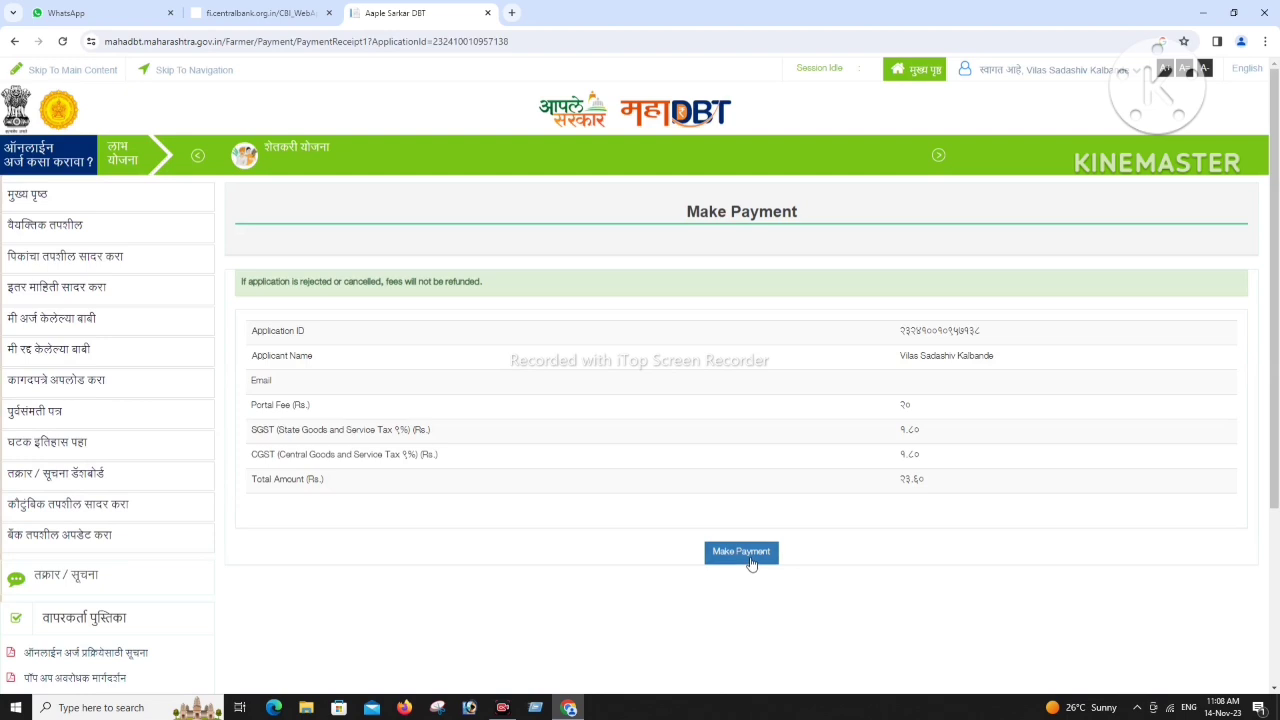
Start the application fee payment and continue with the Credit/Debit Card option to the BillDesk gateway.
{"action": "left_click", "coordinate": [751, 563]}
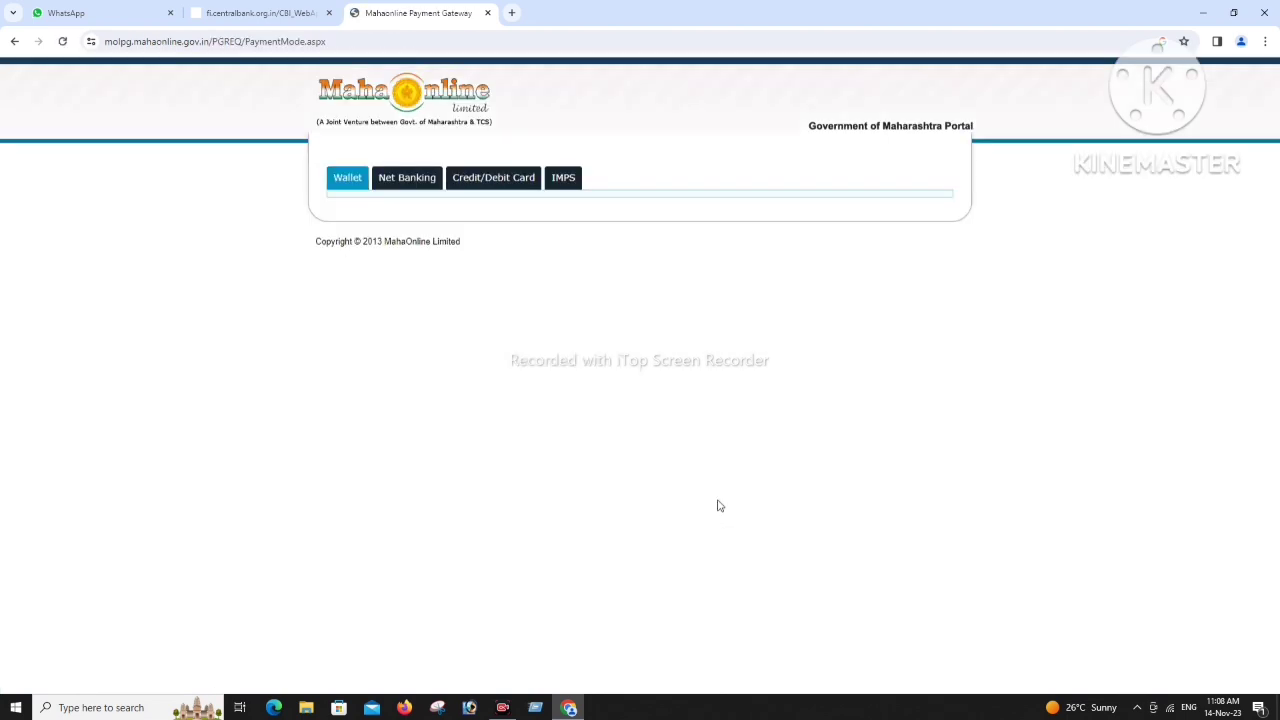
{"action": "left_click", "coordinate": [494, 186]}
{"action": "left_click", "coordinate": [883, 223]}
{"action": "left_click", "coordinate": [650, 341]}
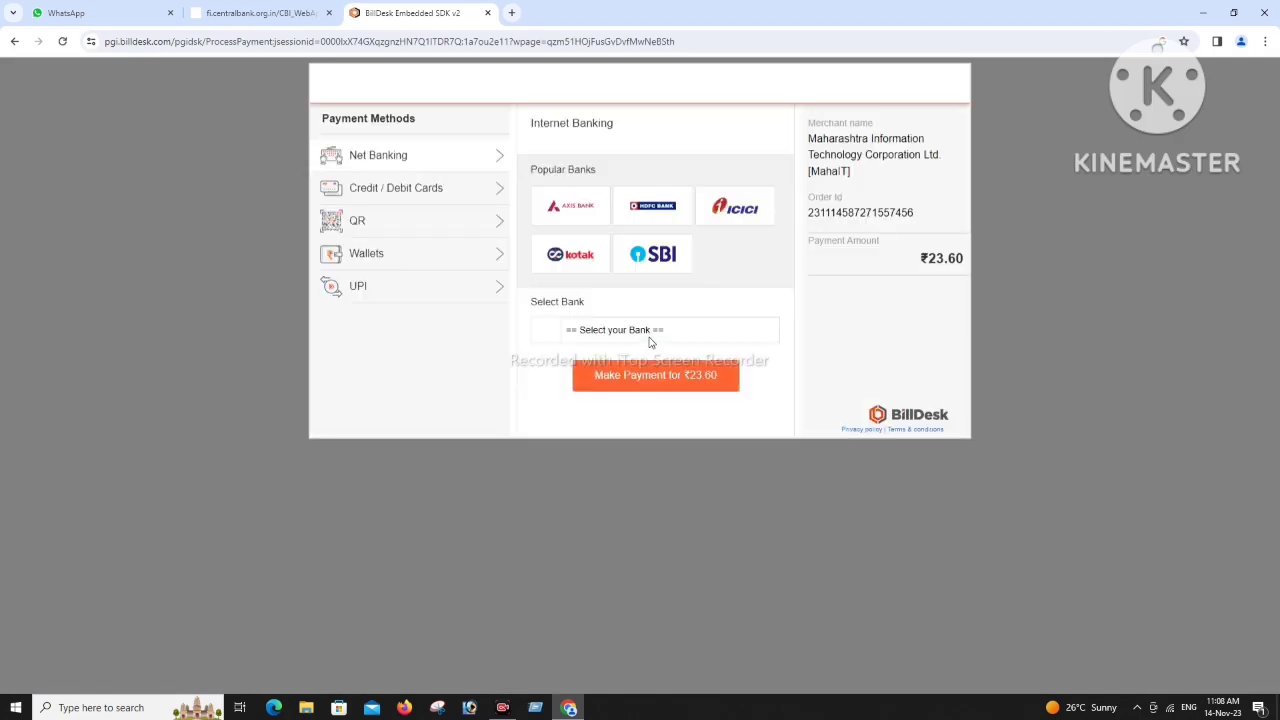
Choose QR as the payment method and pay the ₹23.60 application fee.
{"action": "left_click", "coordinate": [421, 218]}
{"action": "left_click", "coordinate": [615, 268]}
{"action": "left_click", "coordinate": [614, 296]}
{"action": "left_click", "coordinate": [618, 312]}
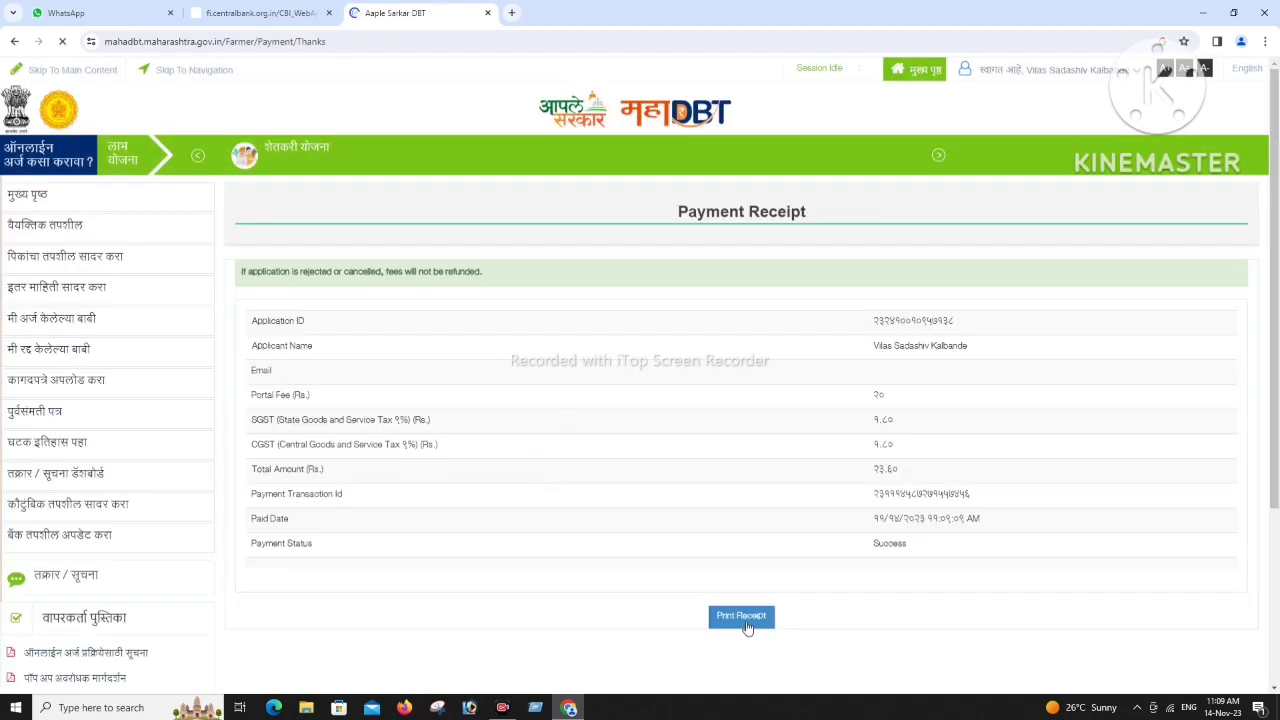
View the payment receipt's print preview with its additional settings and close it.
{"action": "left_click", "coordinate": [745, 617]}
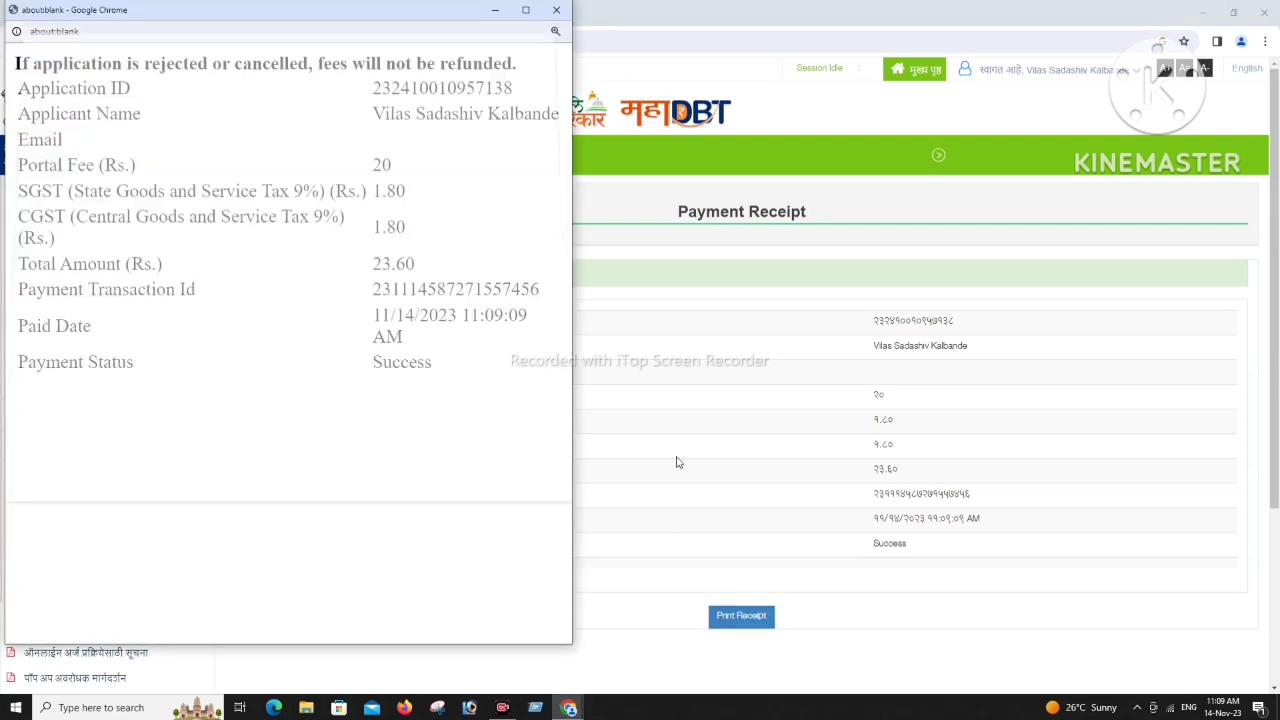
{"action": "left_click", "coordinate": [457, 223]}
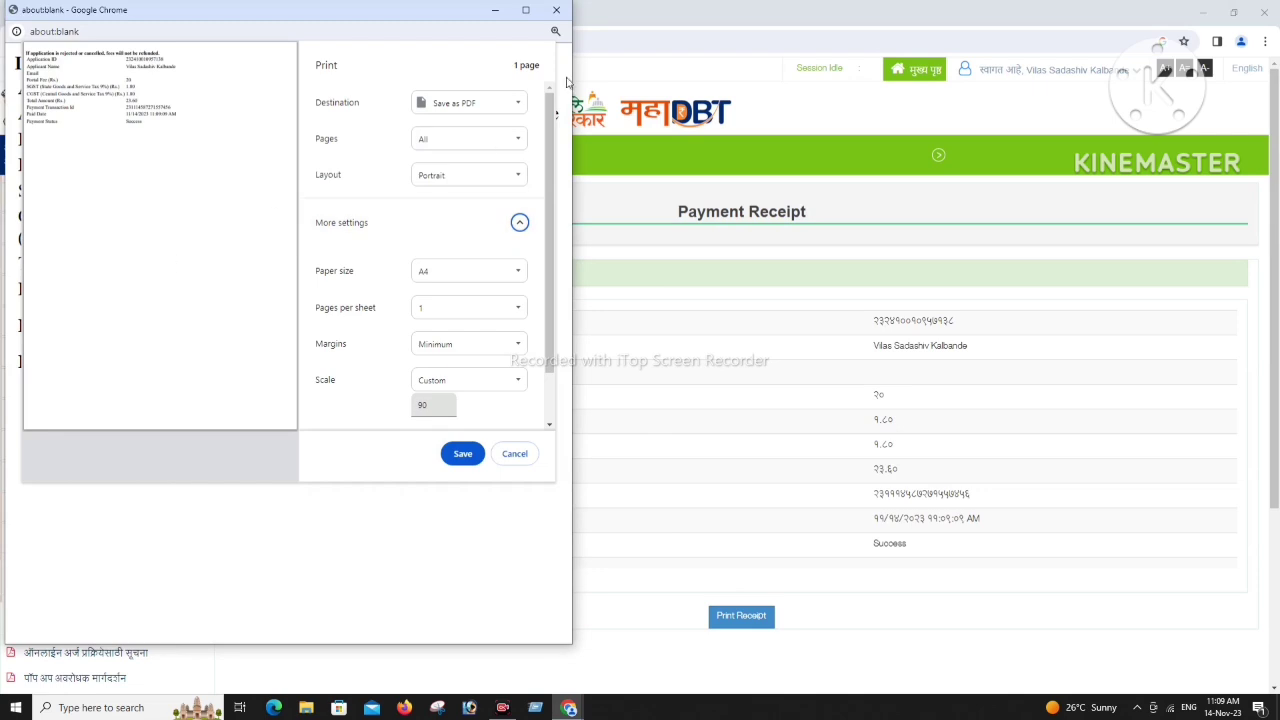
{"action": "left_click", "coordinate": [557, 11]}
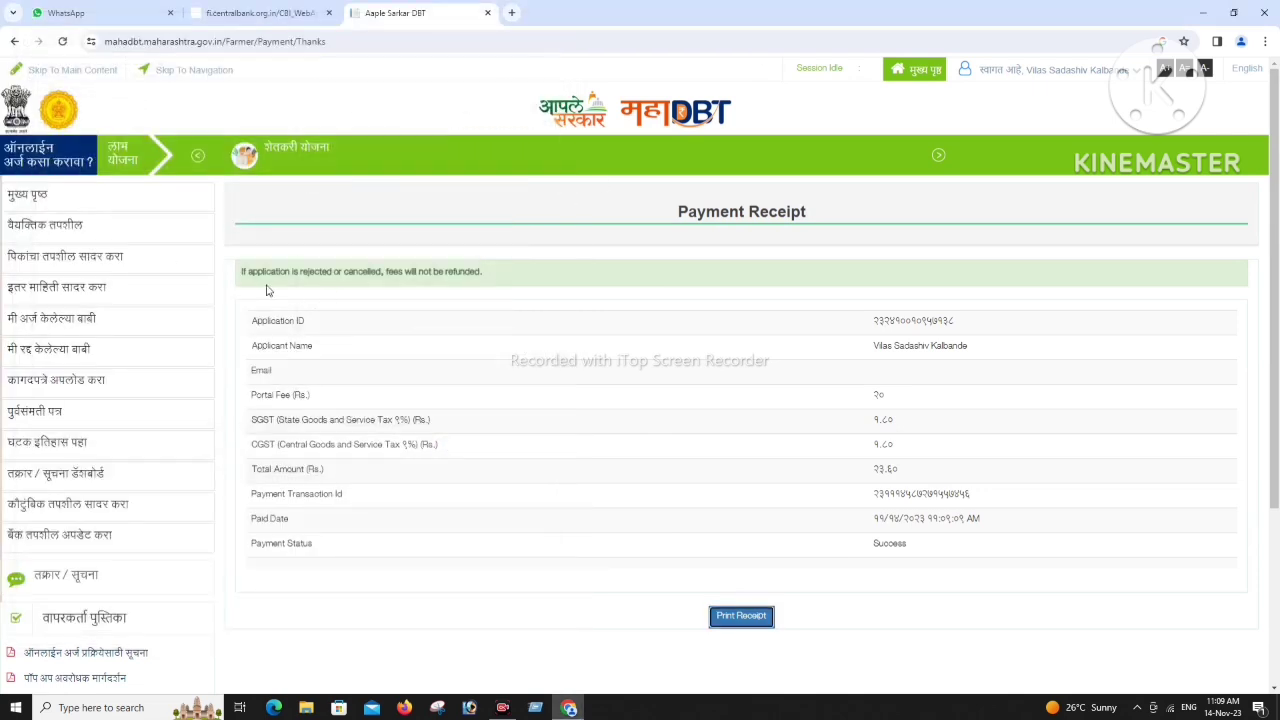
View the applied items list, checking the applications under scrutiny as well as the approved and rejected ones.
{"action": "left_click", "coordinate": [74, 327]}
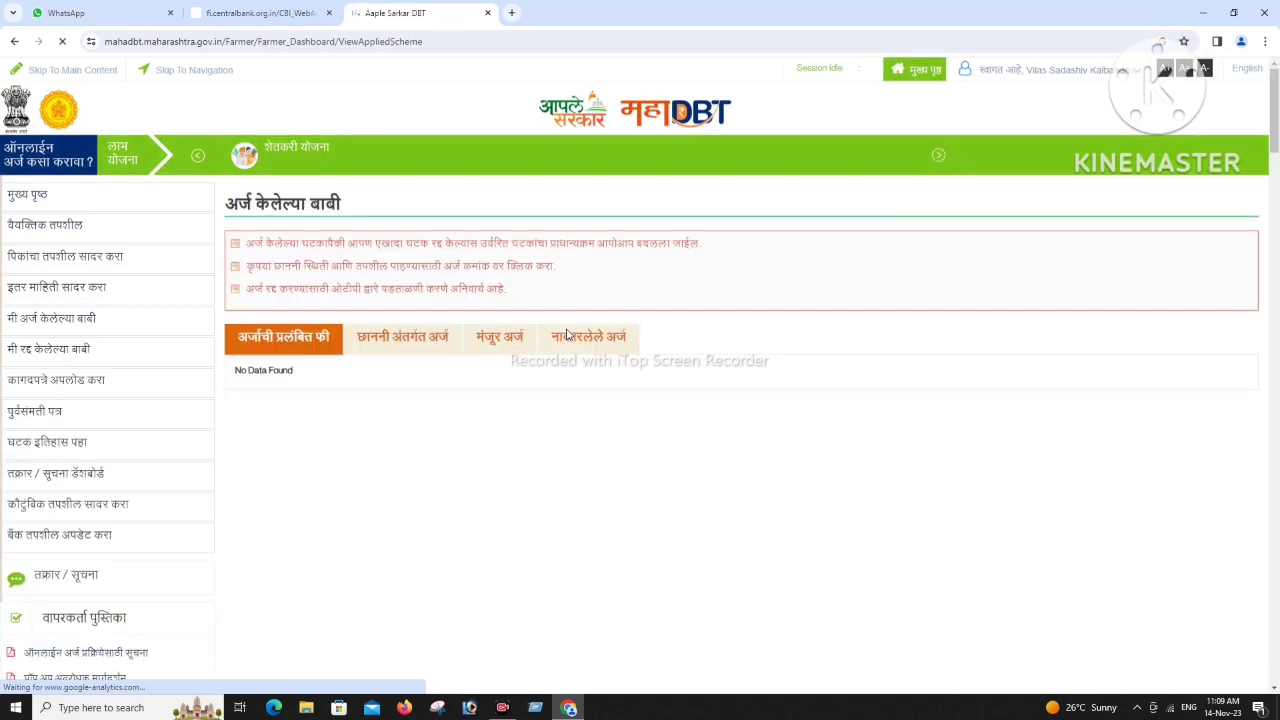
{"action": "left_click", "coordinate": [410, 340]}
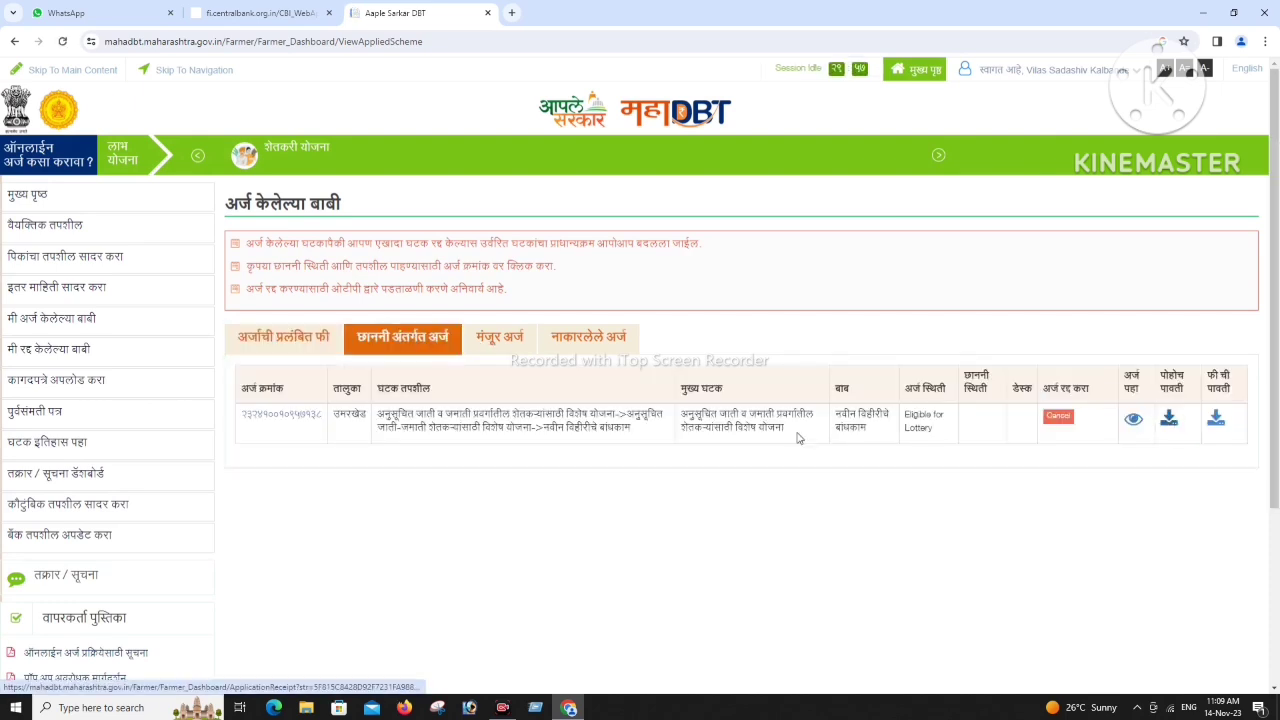
{"action": "left_click", "coordinate": [480, 338]}
{"action": "left_click", "coordinate": [588, 337]}
{"action": "left_click", "coordinate": [500, 337]}
Open the new well application's acknowledgement receipt and set it to print on the Hewlett-Packard HP LaserJet M1005 with A4 paper.
{"action": "left_click", "coordinate": [1168, 418]}
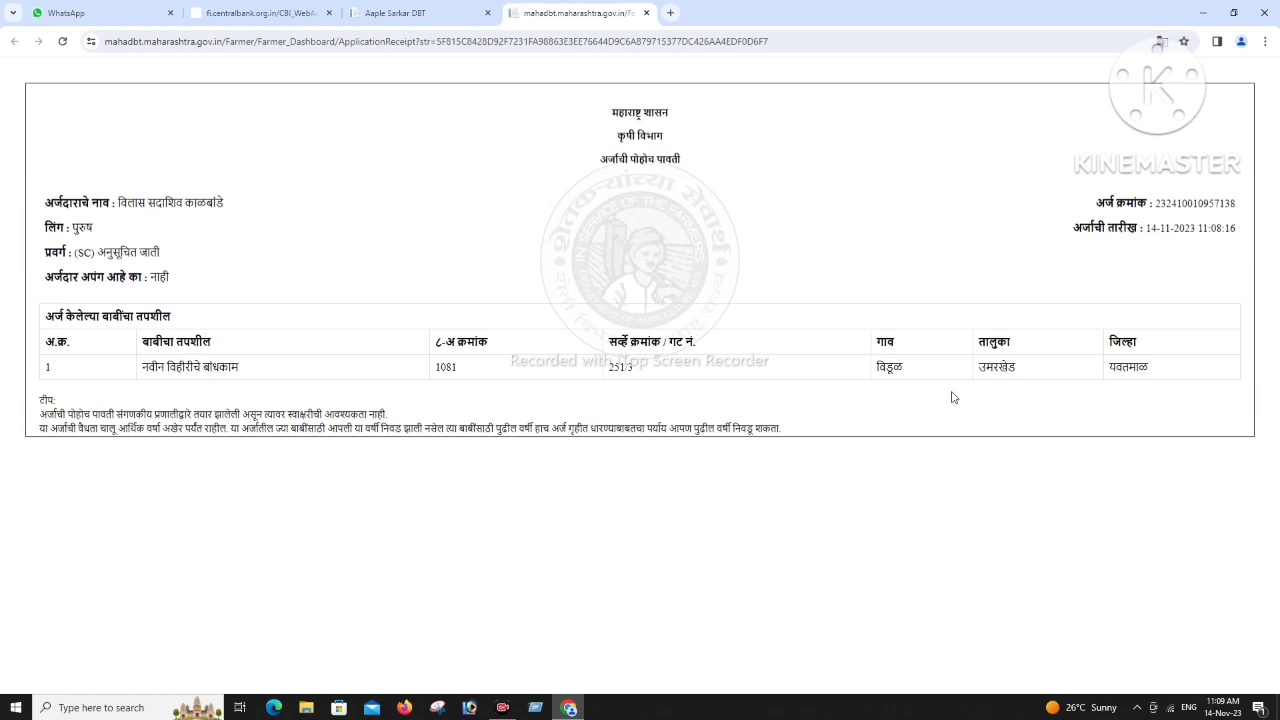
{"action": "key", "text": "ctrl+p"}
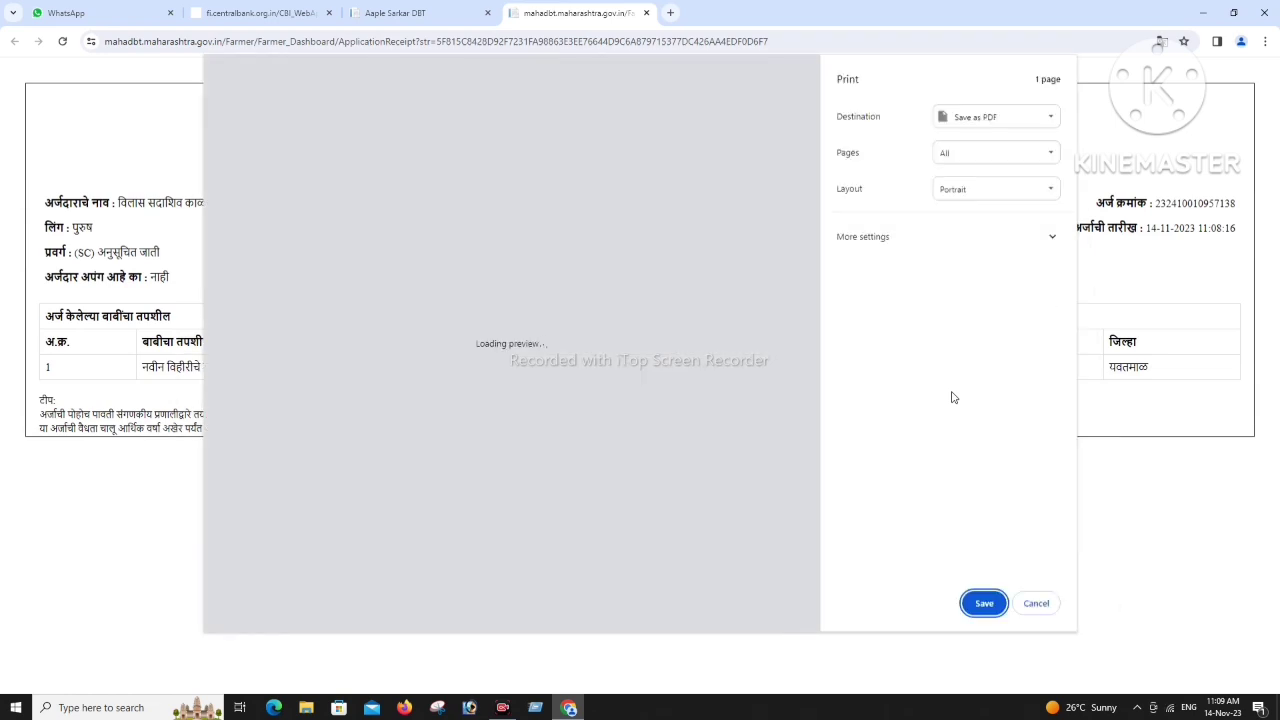
{"action": "left_click", "coordinate": [1005, 117]}
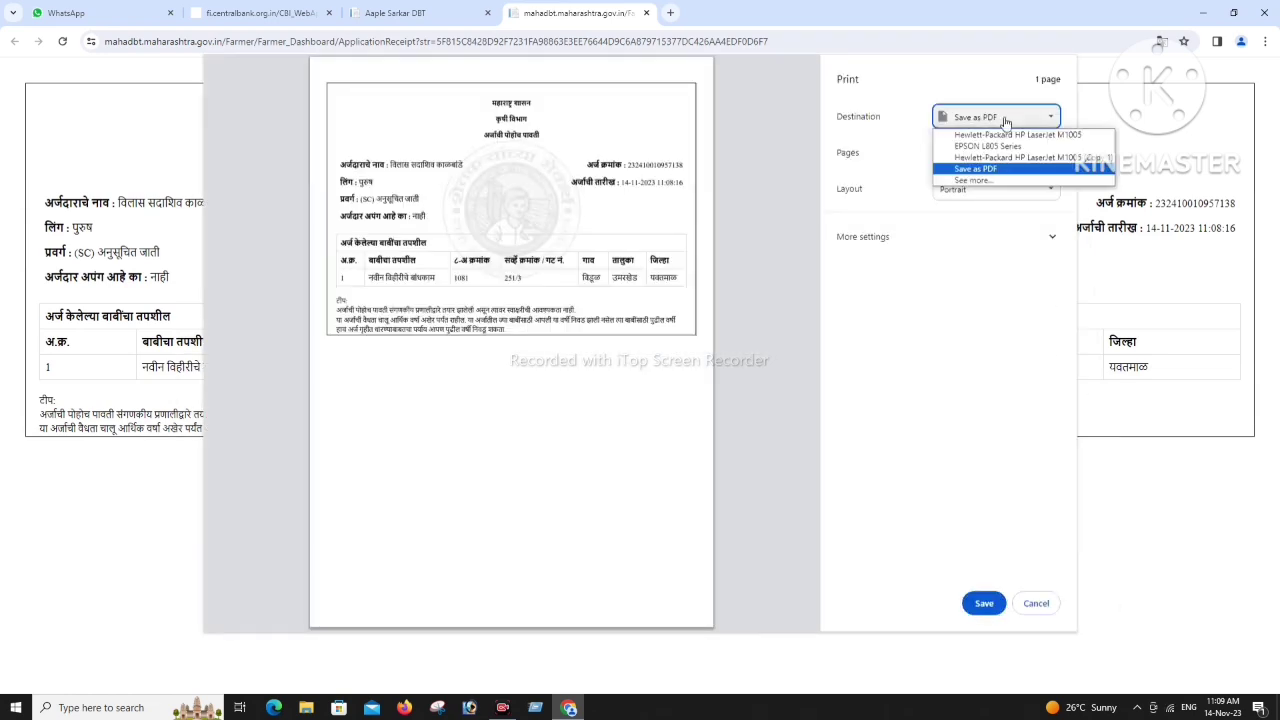
{"action": "left_click", "coordinate": [1008, 134]}
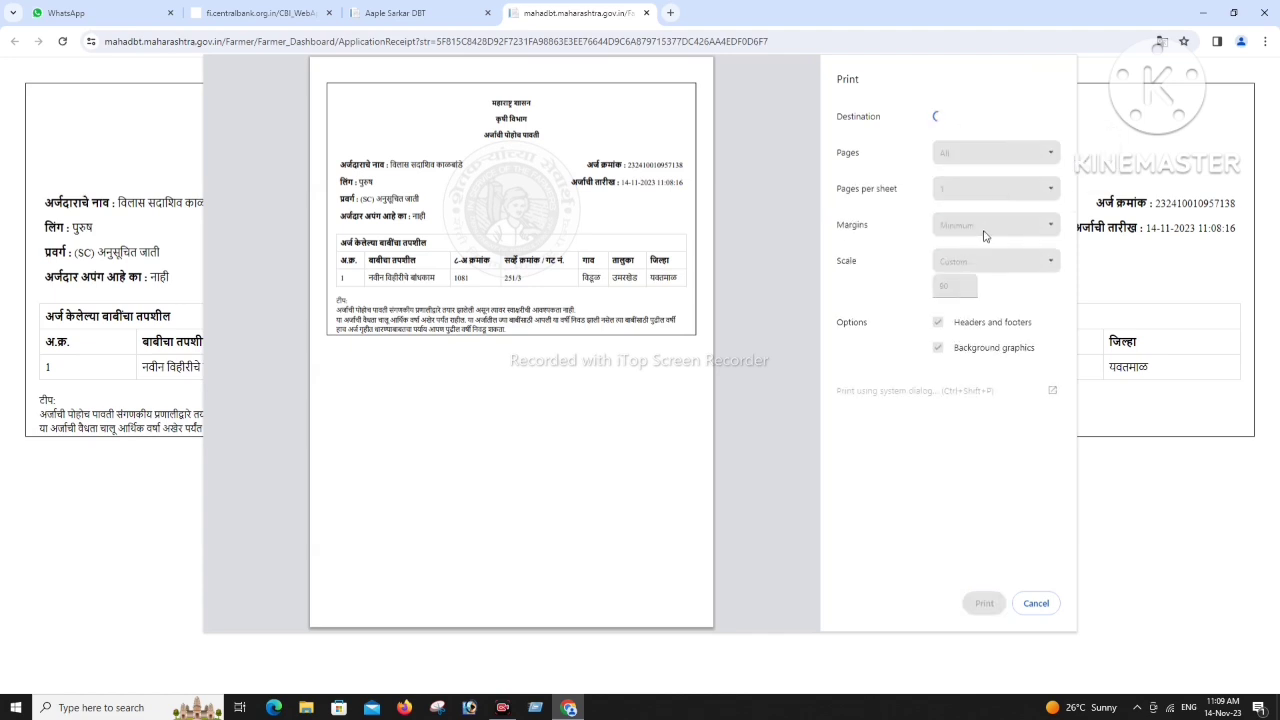
{"action": "left_click", "coordinate": [975, 279]}
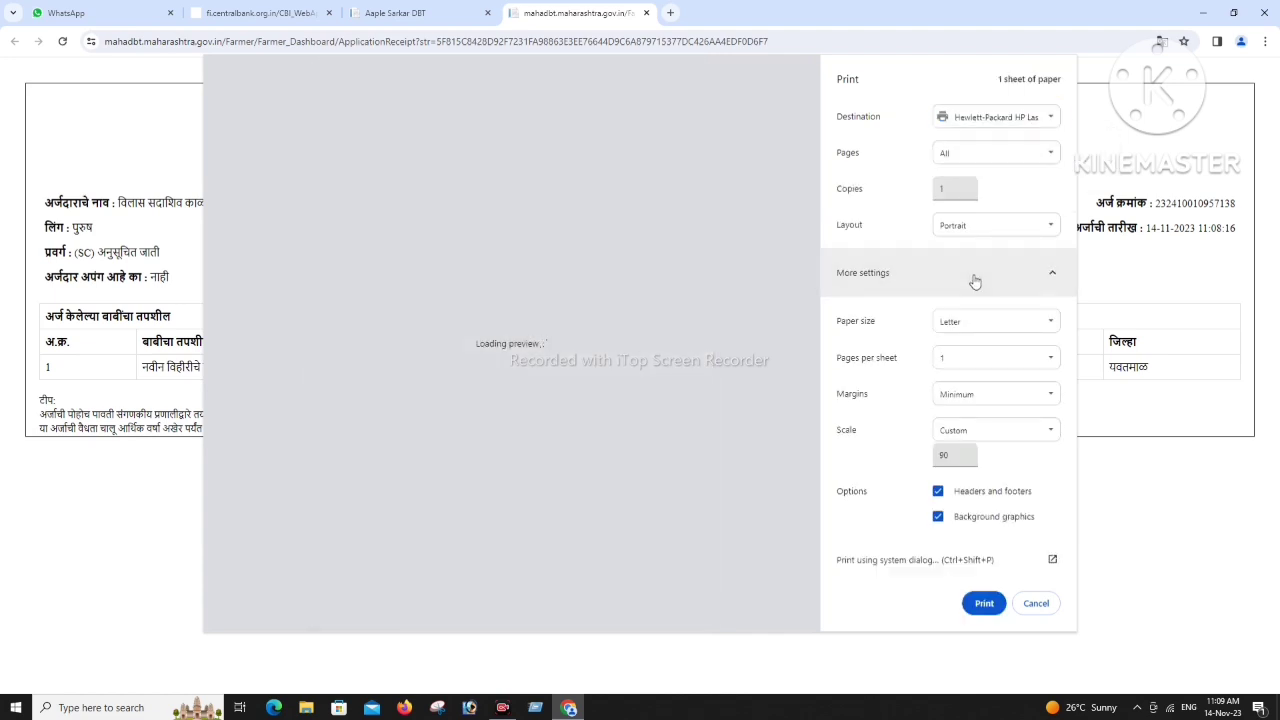
{"action": "left_click", "coordinate": [971, 321]}
{"action": "left_click", "coordinate": [966, 377]}
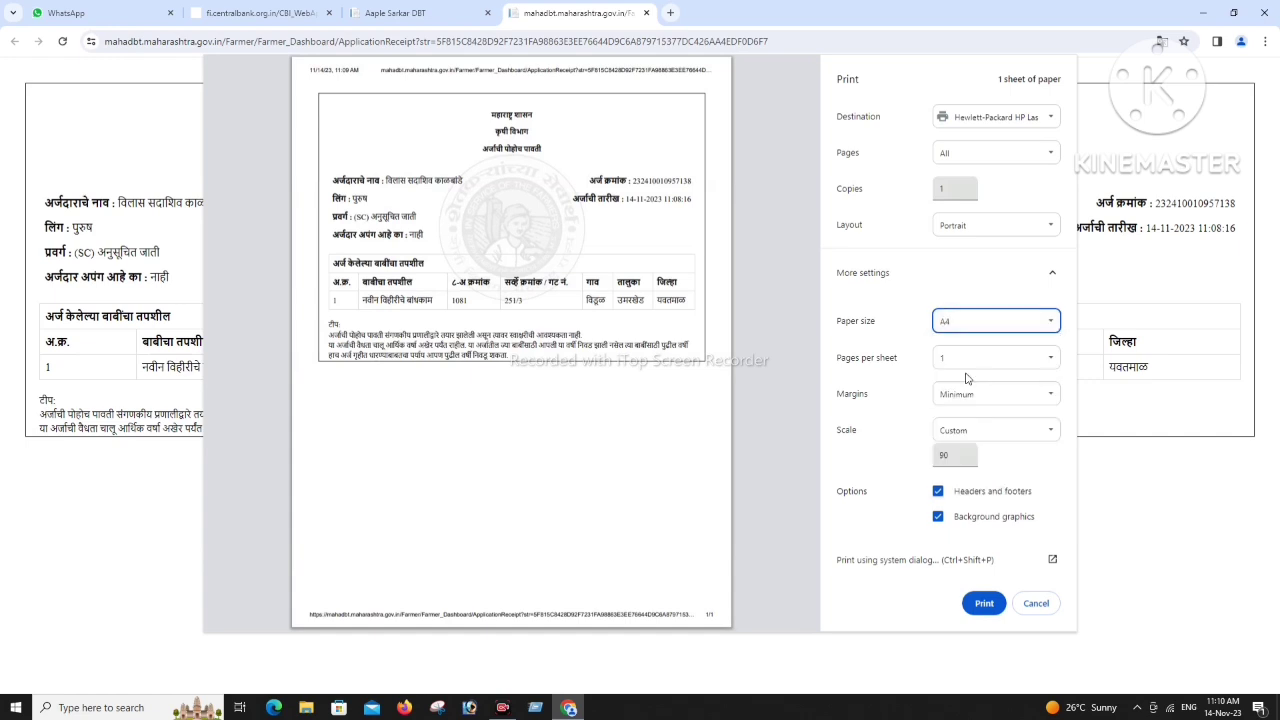